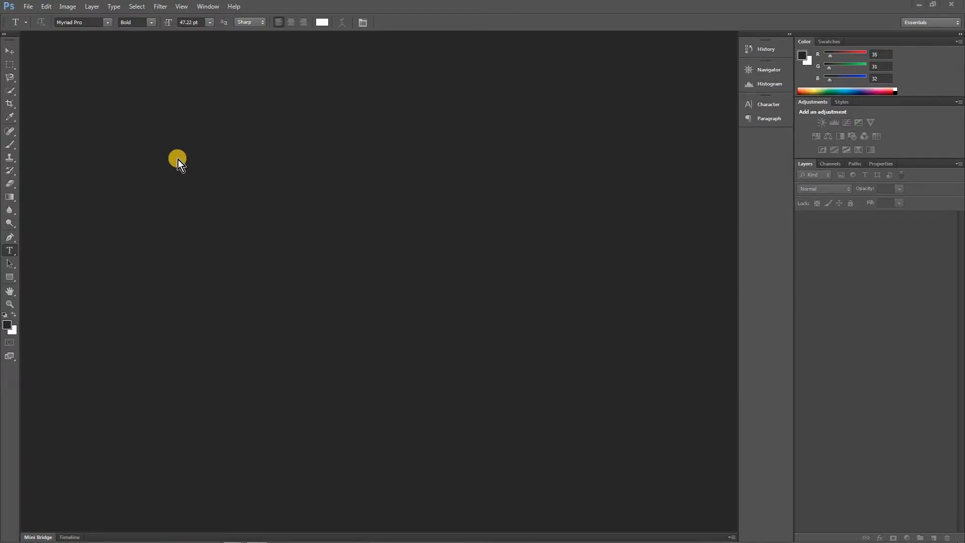
Open all 17 DNG photos from the Raw folder together in Camera Raw
left_click(32, 8)
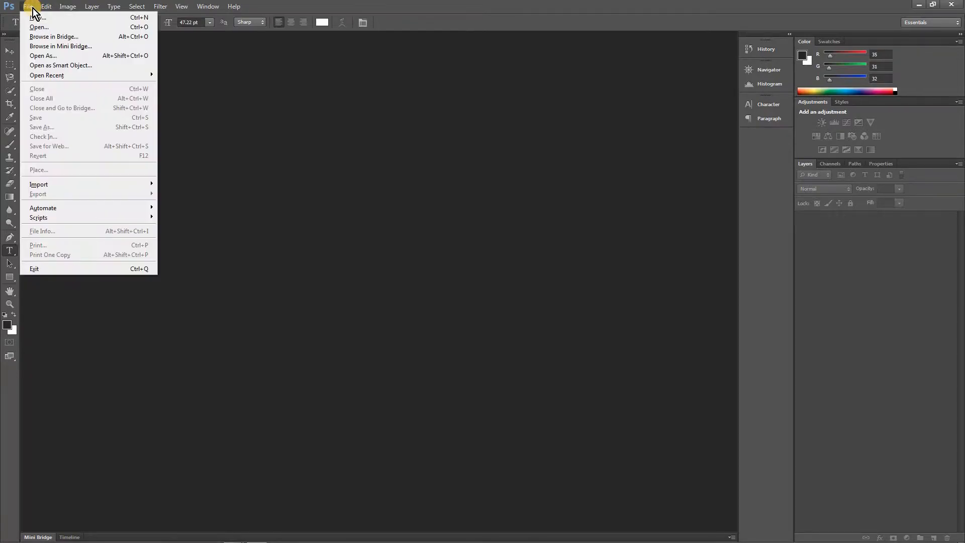
left_click(49, 30)
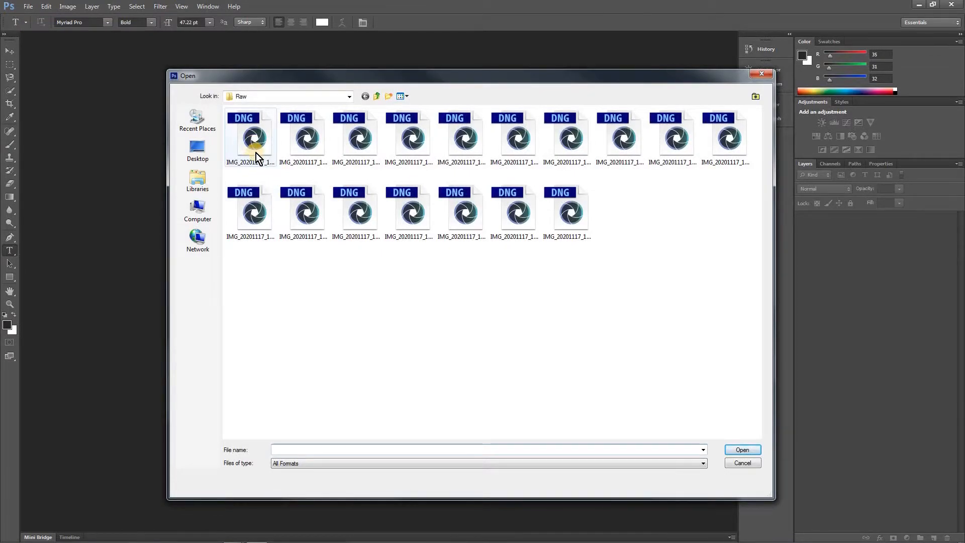
left_click(258, 139)
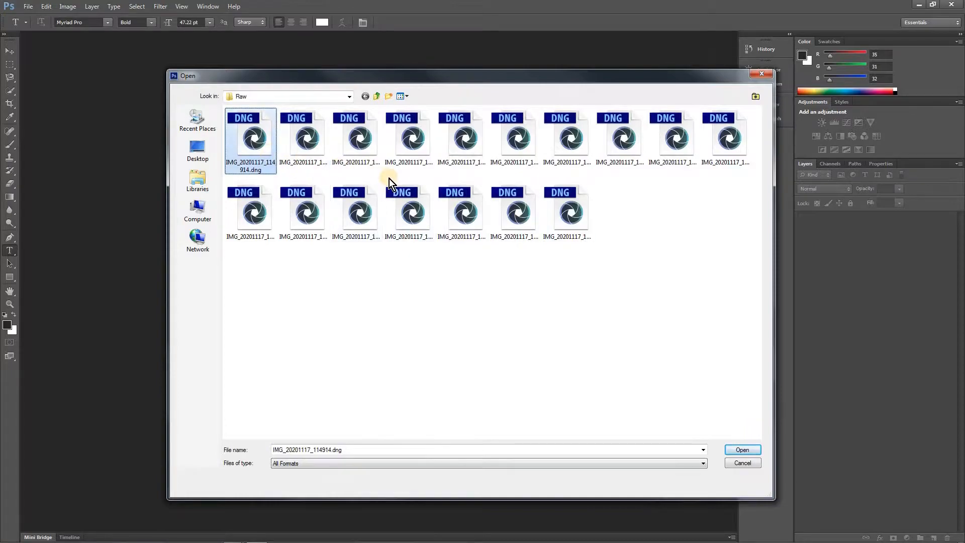
left_click(571, 214, "shift")
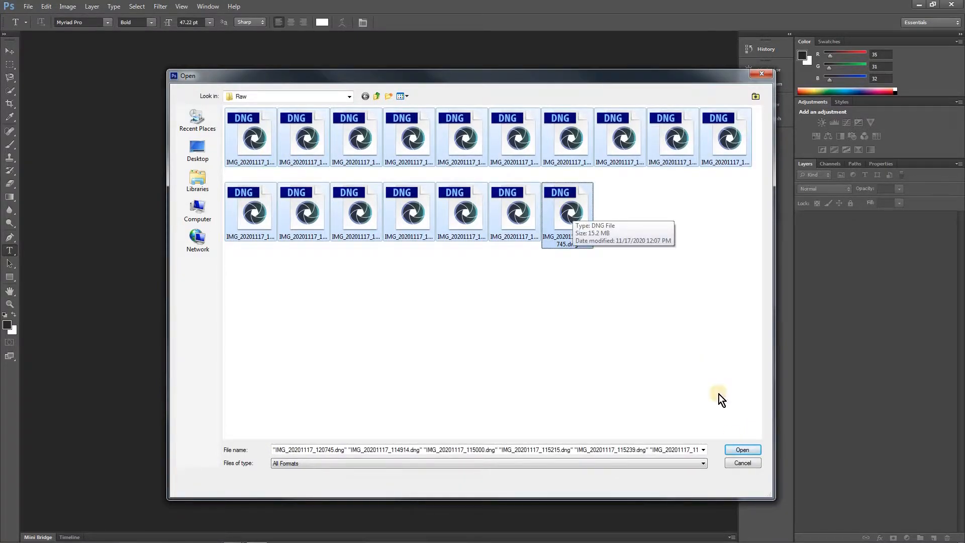
left_click(741, 450)
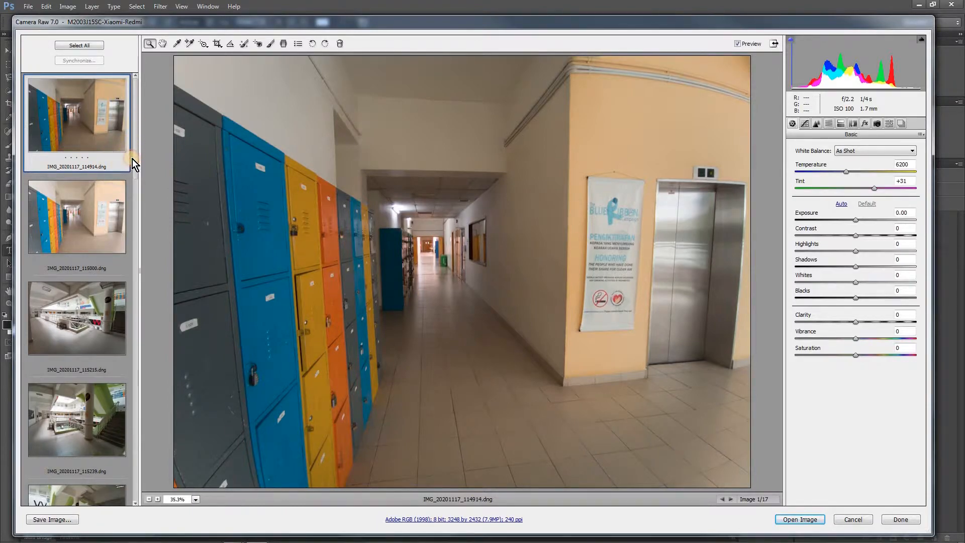
Browse the filmstrip, compare IMG_20201117_114914.dng with IMG_20201117_115000.dng, and inspect the corridor in the latter up close for sharpness
left_click_drag(132, 159, 137, 475)
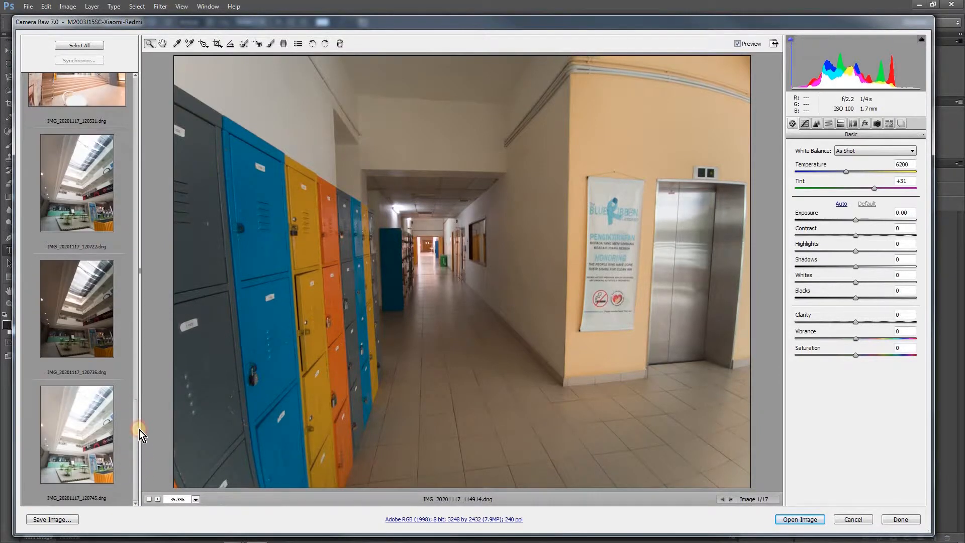
left_click_drag(140, 430, 150, 110)
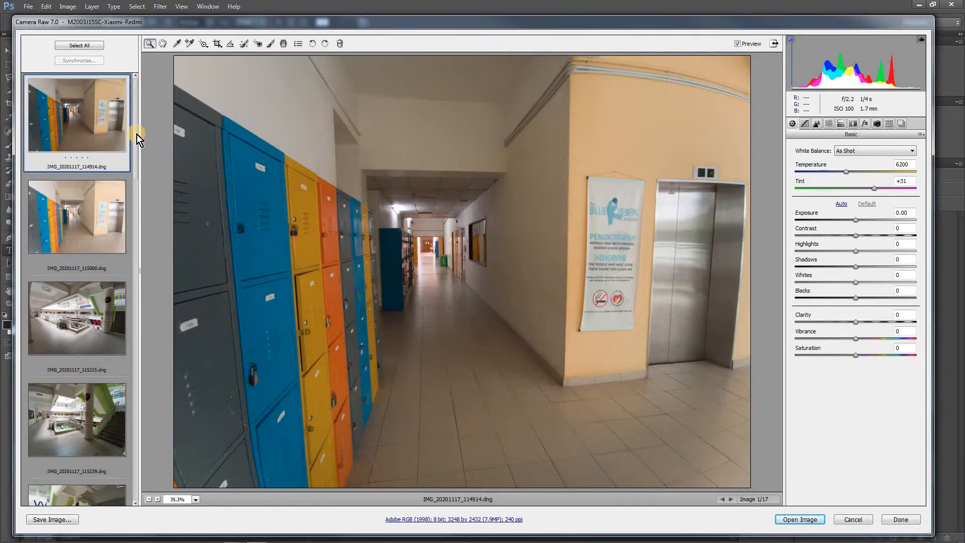
left_click_drag(137, 134, 144, 114)
left_click(94, 219)
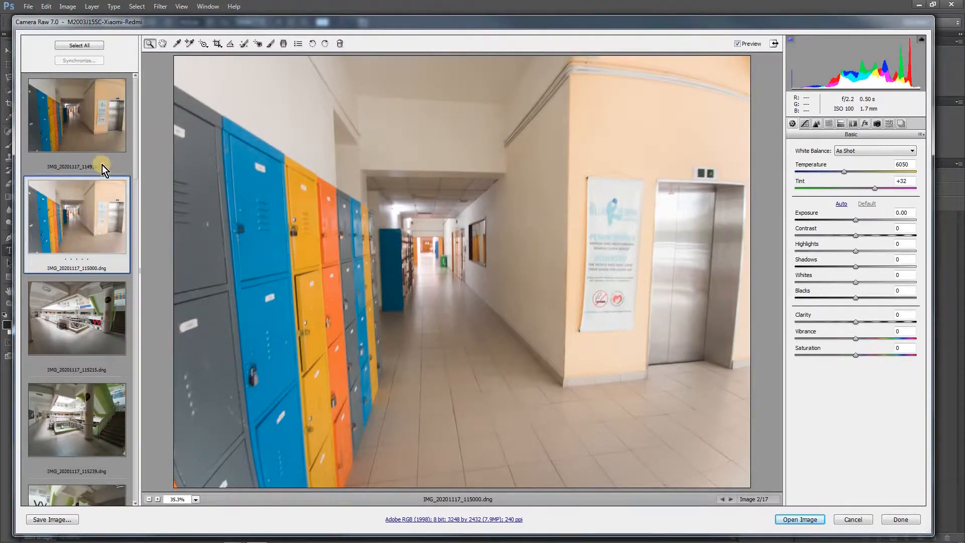
left_click(100, 137)
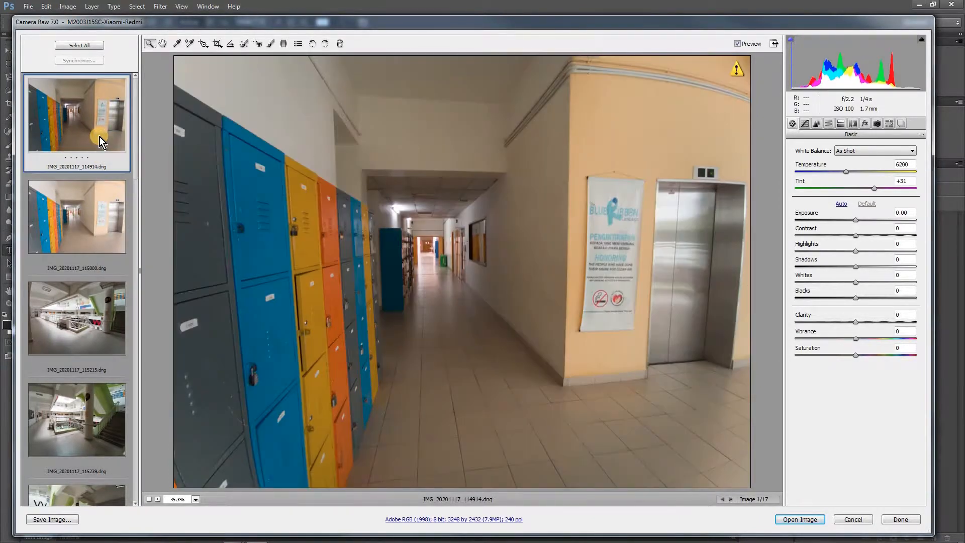
left_click(92, 208)
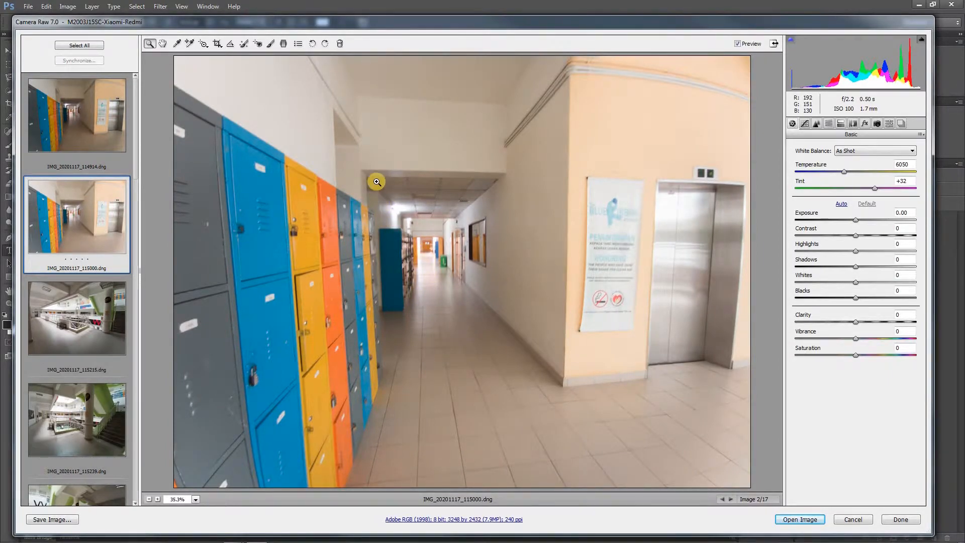
left_click_drag(377, 182, 514, 331)
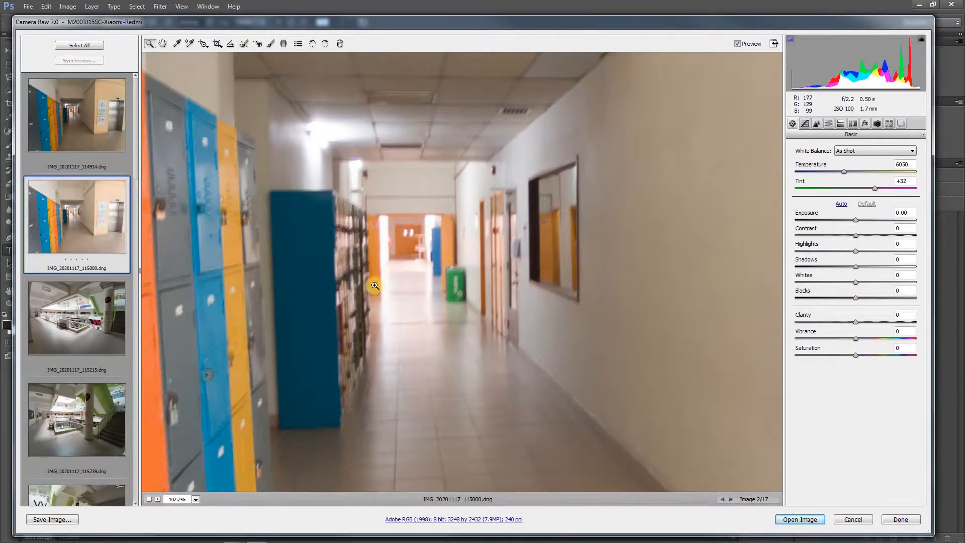
left_click(413, 234, "alt")
left_click(414, 234, "alt")
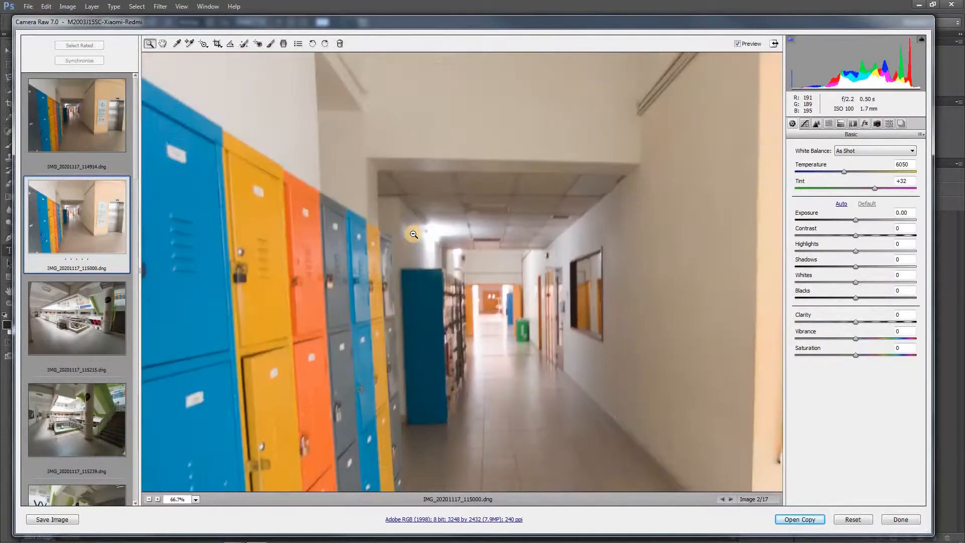
left_click(414, 235, "alt")
left_click(414, 234, "alt")
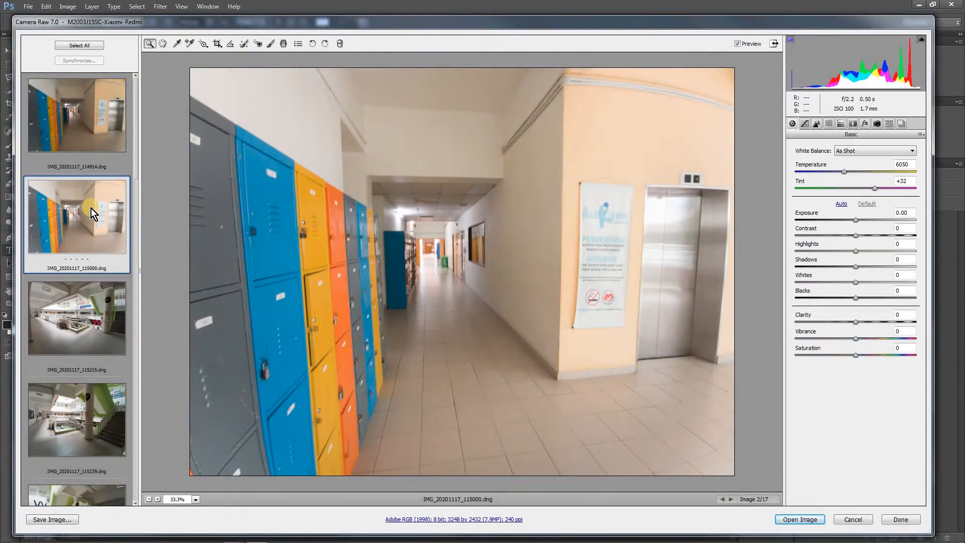
Set IMG_20201117_114914.dng's exposure to +0.20, contrast to +19, highlights and shadows to -63, and whites to -8
left_click(102, 130)
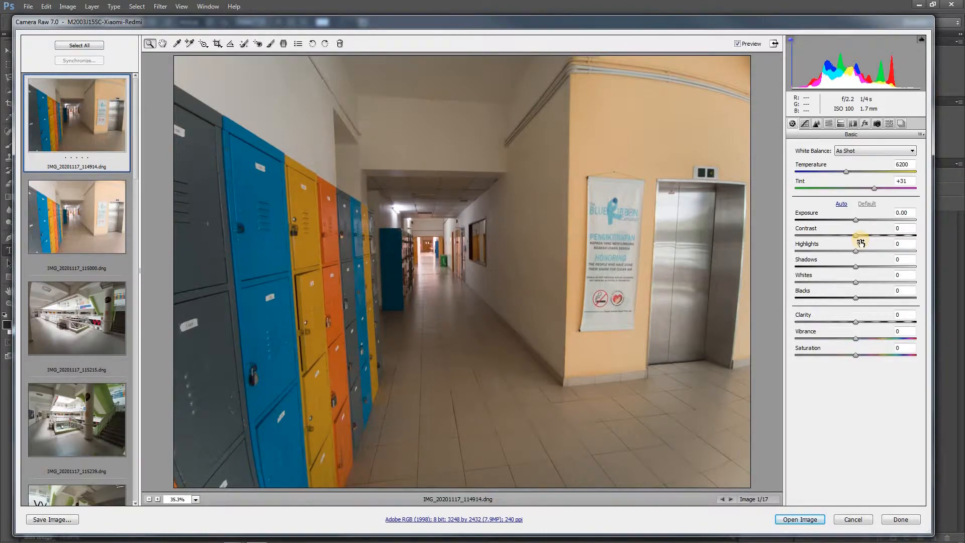
left_click_drag(855, 222, 812, 255)
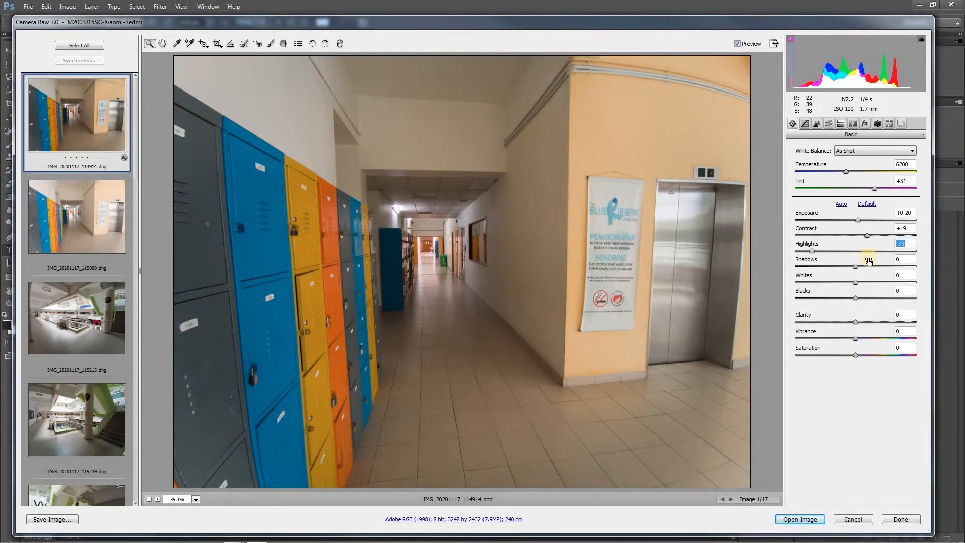
left_click_drag(810, 252, 850, 282)
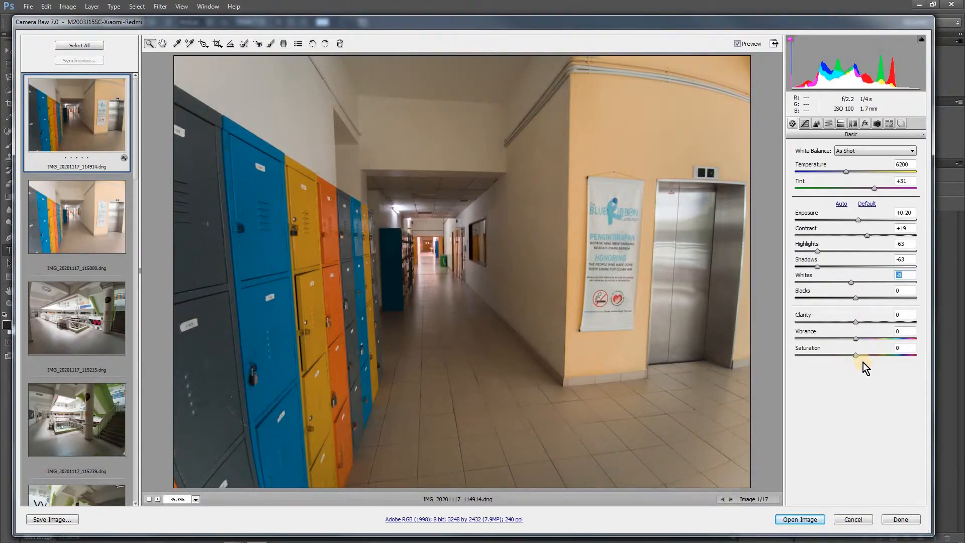
Reduce the locker photo's saturation to -100 to judge its tones, and set highlights to -39, shadows to -68 and blacks to +8
left_click_drag(855, 356, 776, 369)
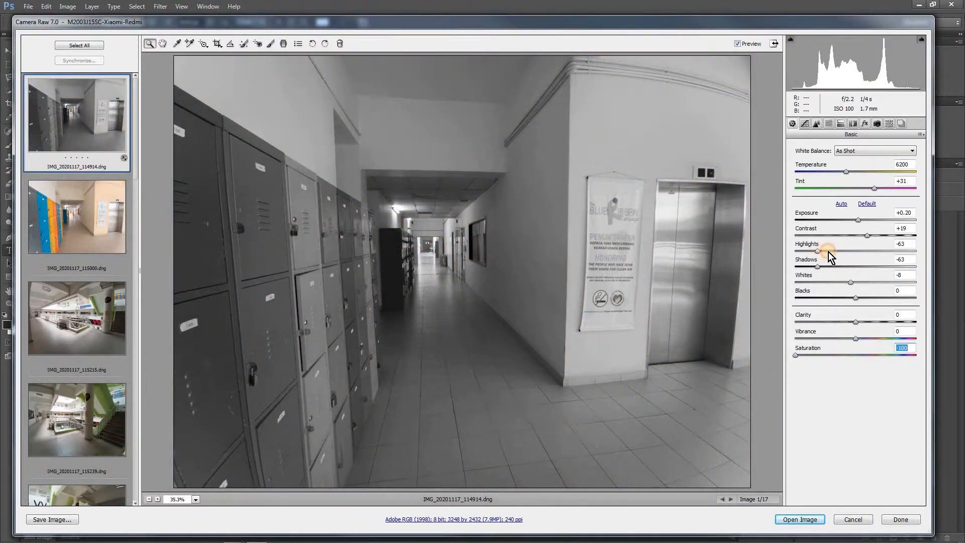
mouse_move(829, 252)
left_mouse_down()
mouse_move(837, 249)
mouse_move(840, 269)
mouse_move(859, 268)
mouse_move(815, 271)
mouse_move(875, 264)
mouse_move(819, 267)
mouse_move(850, 267)
mouse_move(835, 267)
left_mouse_up()
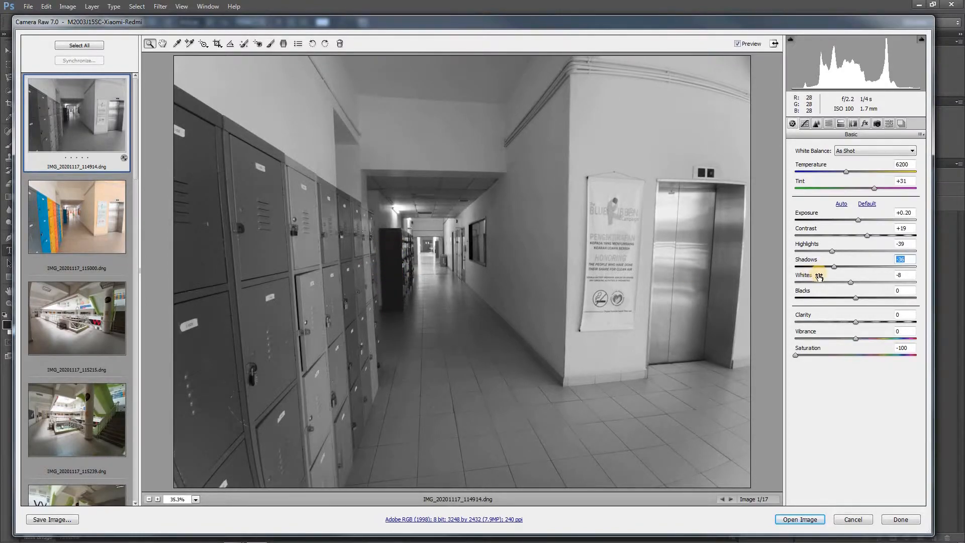
mouse_move(827, 269)
left_mouse_down()
mouse_move(801, 269)
mouse_move(903, 270)
mouse_move(818, 272)
left_mouse_up()
mouse_move(814, 271)
left_mouse_down()
mouse_move(889, 266)
mouse_move(808, 272)
mouse_move(819, 268)
left_mouse_up()
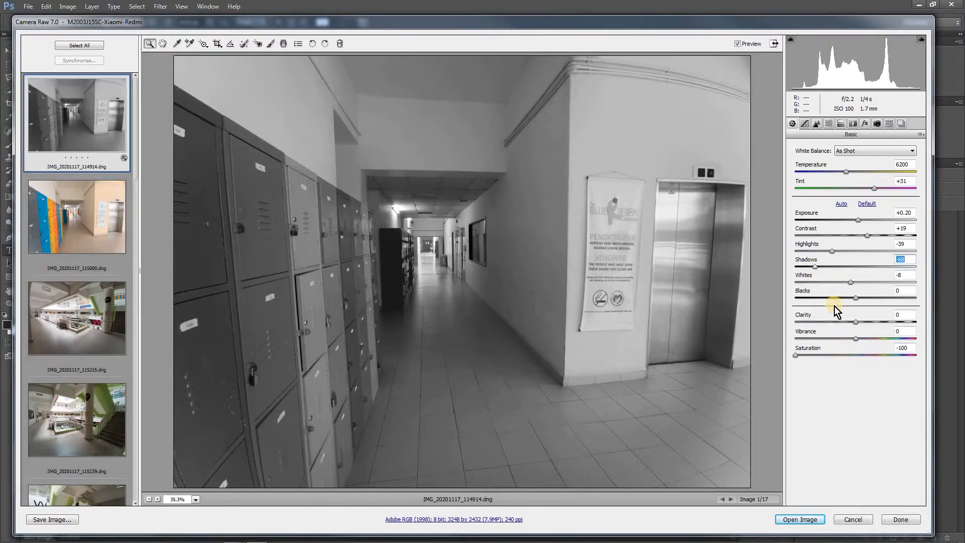
mouse_move(856, 298)
left_mouse_down()
mouse_move(825, 301)
mouse_move(896, 300)
mouse_move(851, 303)
mouse_move(860, 300)
left_mouse_up()
Bring the locker photo's colour back with saturation -13, clarity +41 and vibrance +27
left_click_drag(803, 357, 854, 357)
double_click(903, 348)
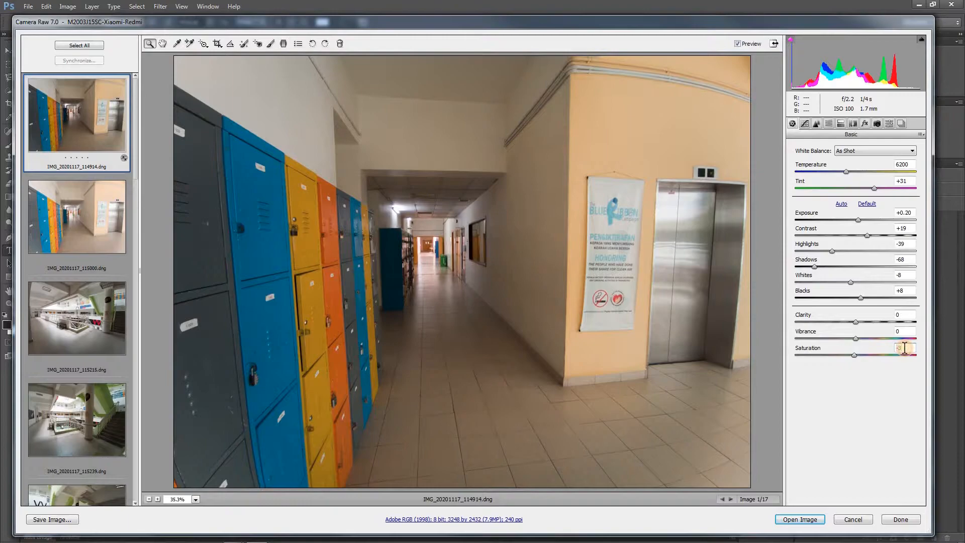
left_click(875, 352)
type("0")
mouse_move(855, 357)
left_mouse_down()
mouse_move(840, 358)
mouse_move(851, 358)
left_mouse_up()
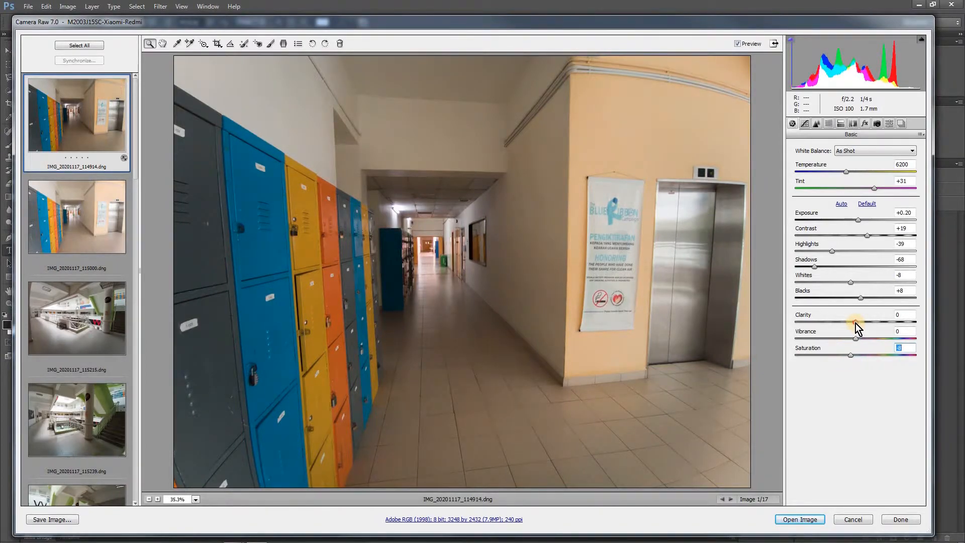
left_click_drag(856, 324, 848, 355)
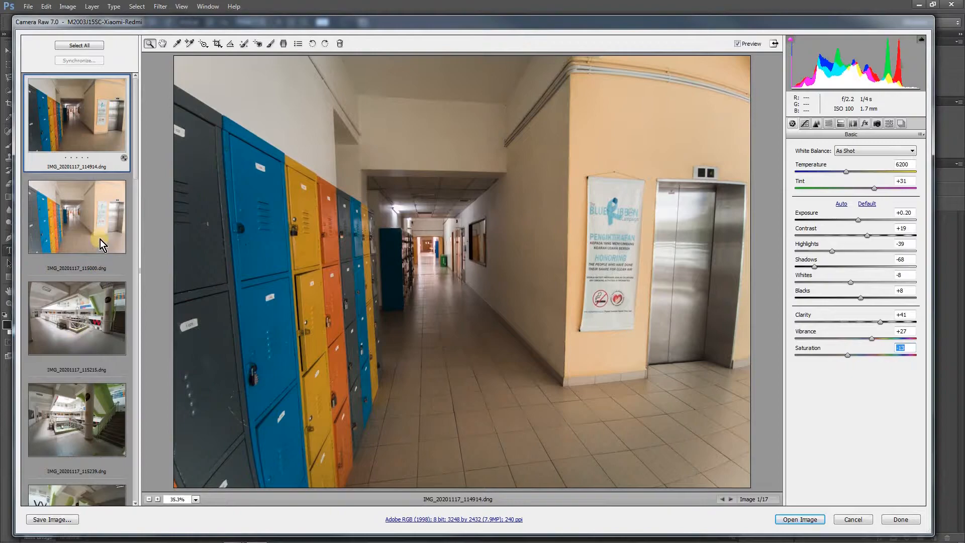
Look through the atrium photos from IMG_20201117_115215.dng to IMG_20201117_115611_1.dng
left_click(99, 302)
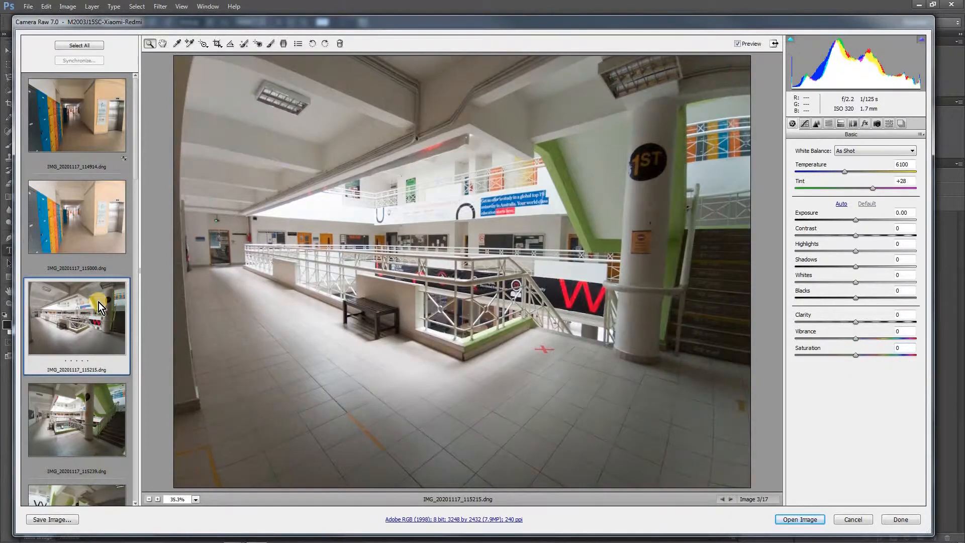
scroll(99, 303, "down", 2)
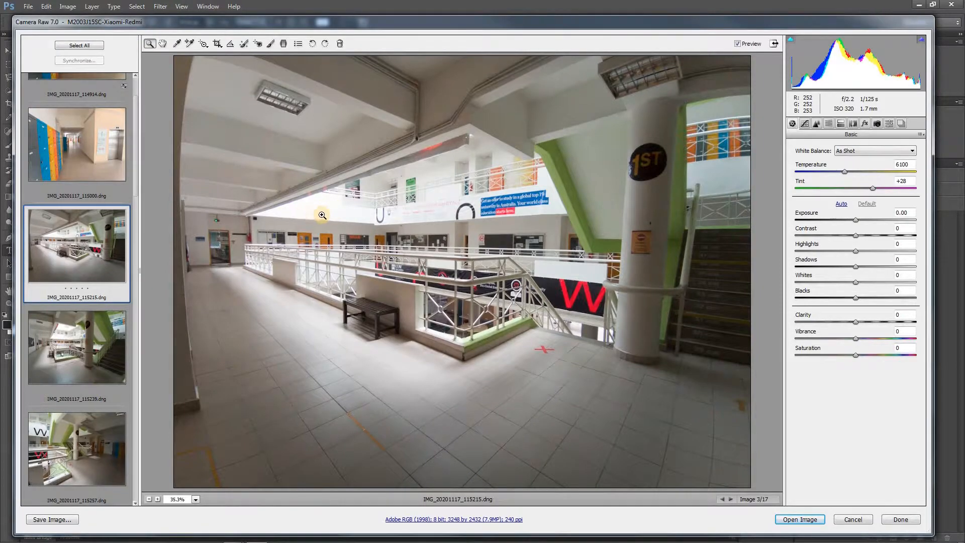
left_click(95, 347)
scroll(107, 382, "down", 2)
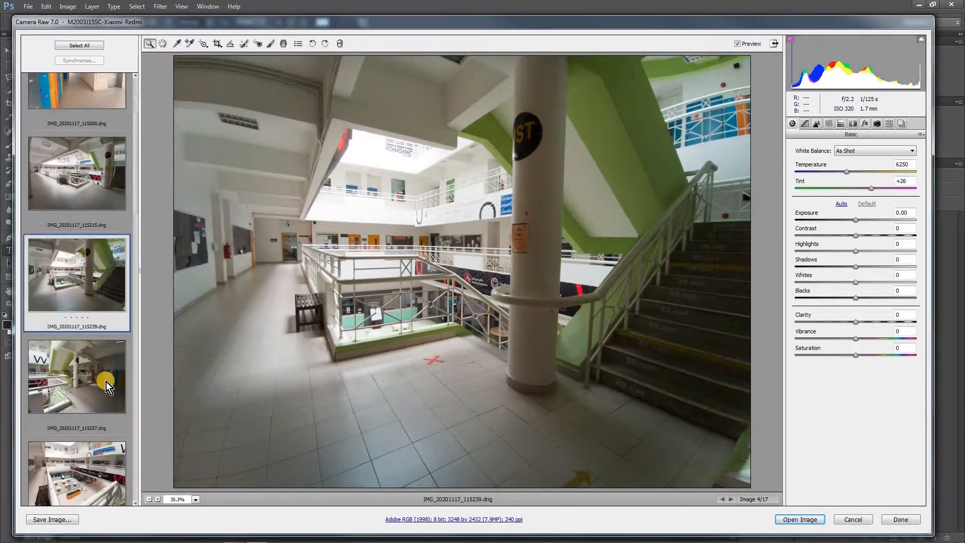
left_click(81, 385)
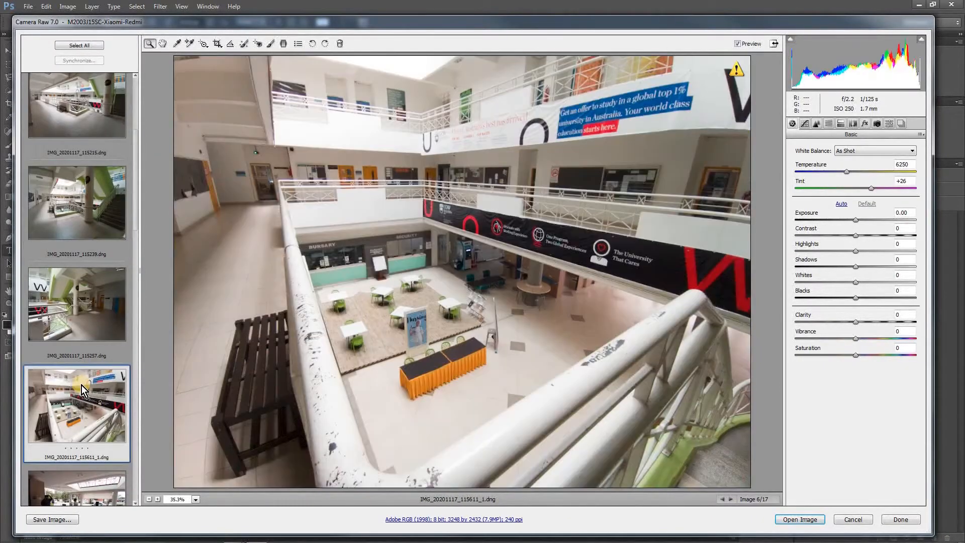
scroll(82, 385, "up", 3)
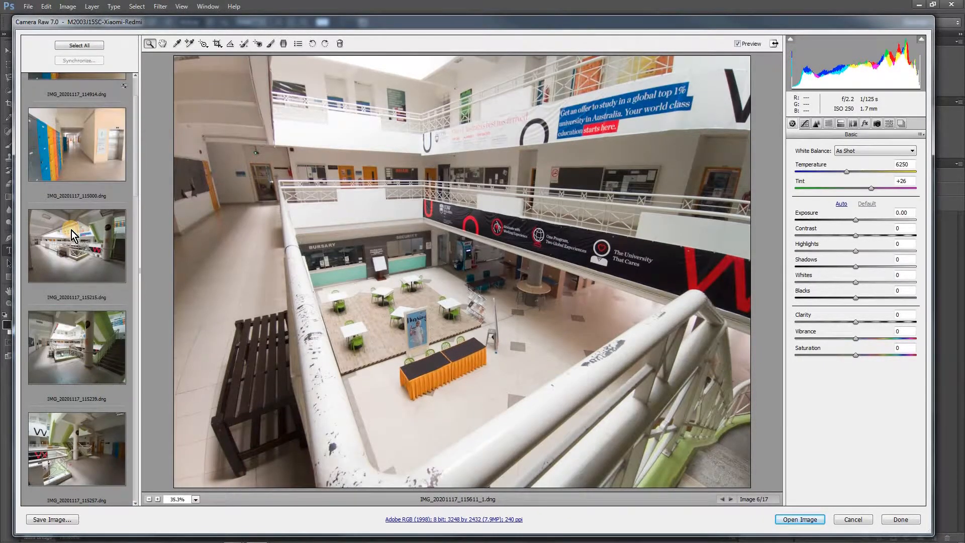
Set IMG_20201117_115215.dng's saturation to -100 for judging tones, highlights to -100 and exposure to -1.95
left_click(72, 231)
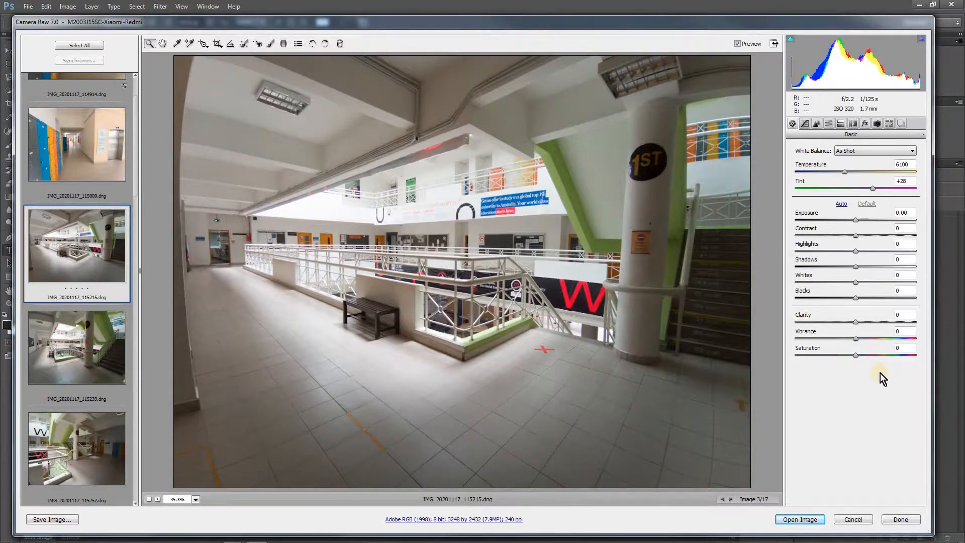
left_click_drag(856, 355, 784, 360)
left_click_drag(858, 252, 894, 256)
left_click_drag(828, 260, 780, 259)
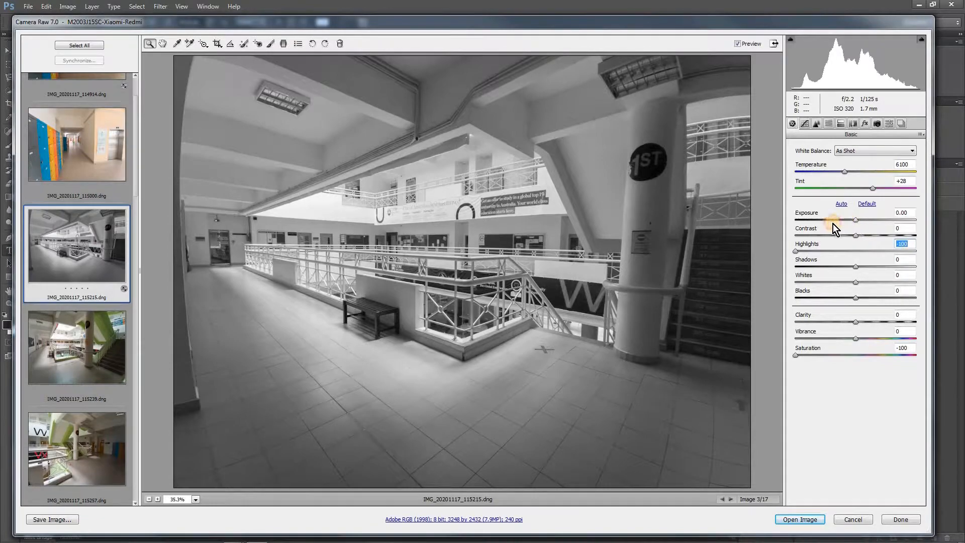
left_click_drag(832, 224, 829, 222)
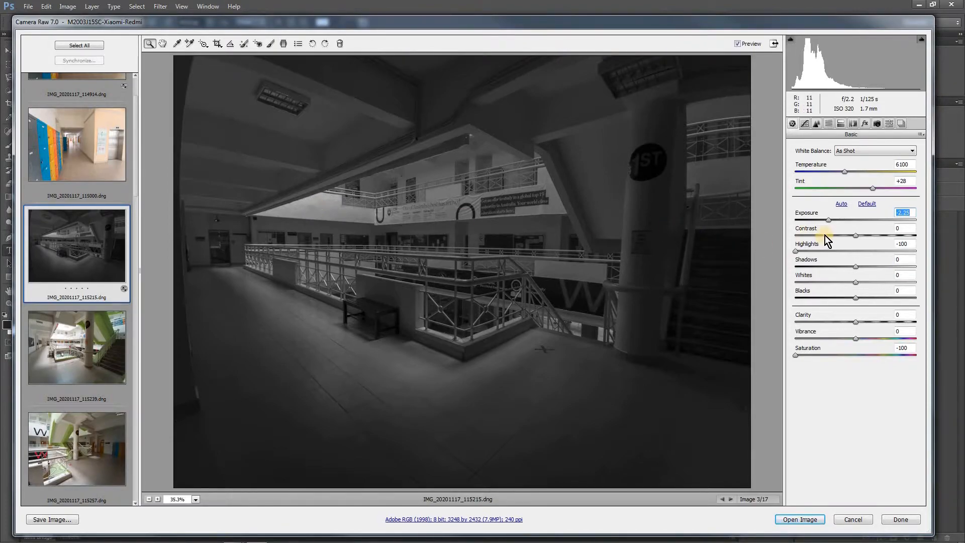
mouse_move(835, 221)
left_mouse_down()
mouse_move(846, 221)
mouse_move(833, 220)
left_mouse_up()
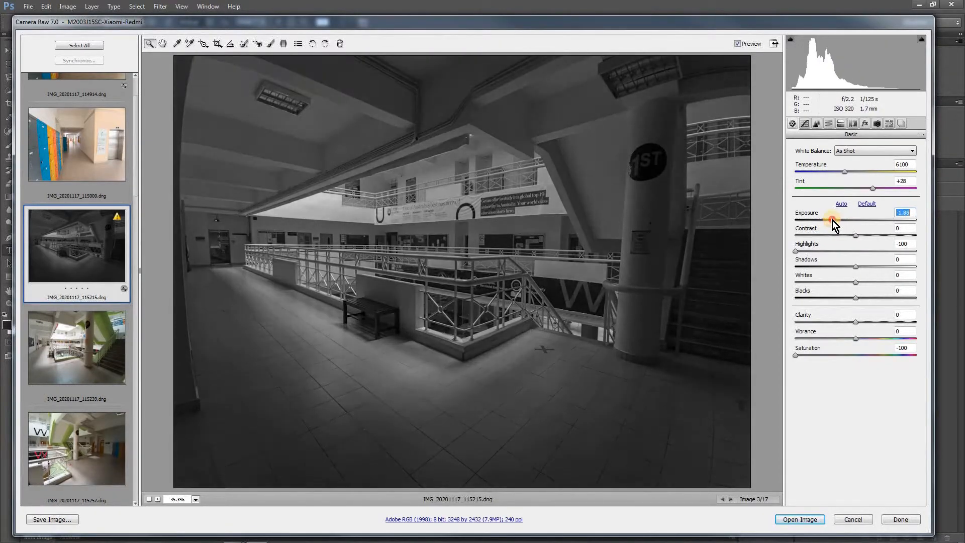
Bring the atrium photo's saturation back to +1 and set exposure to -0.90, highlights to -97 and shadows to -45
left_click_drag(795, 357, 856, 353)
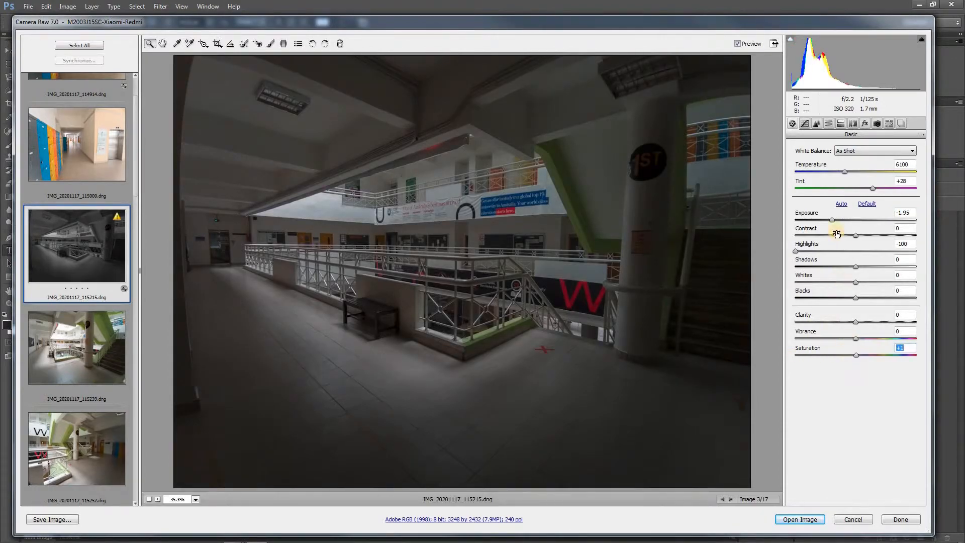
left_click_drag(837, 220, 839, 219)
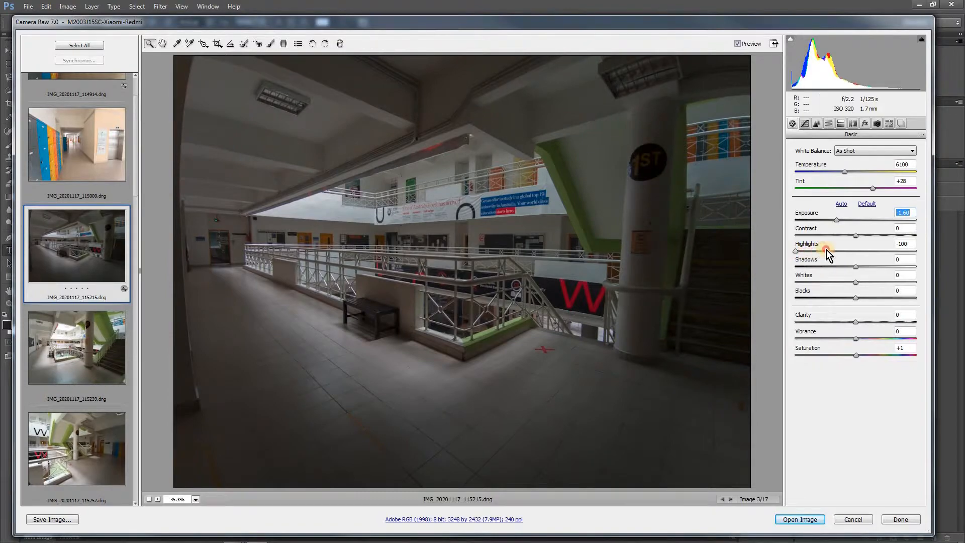
mouse_move(796, 251)
left_mouse_down()
mouse_move(820, 252)
mouse_move(800, 252)
left_mouse_up()
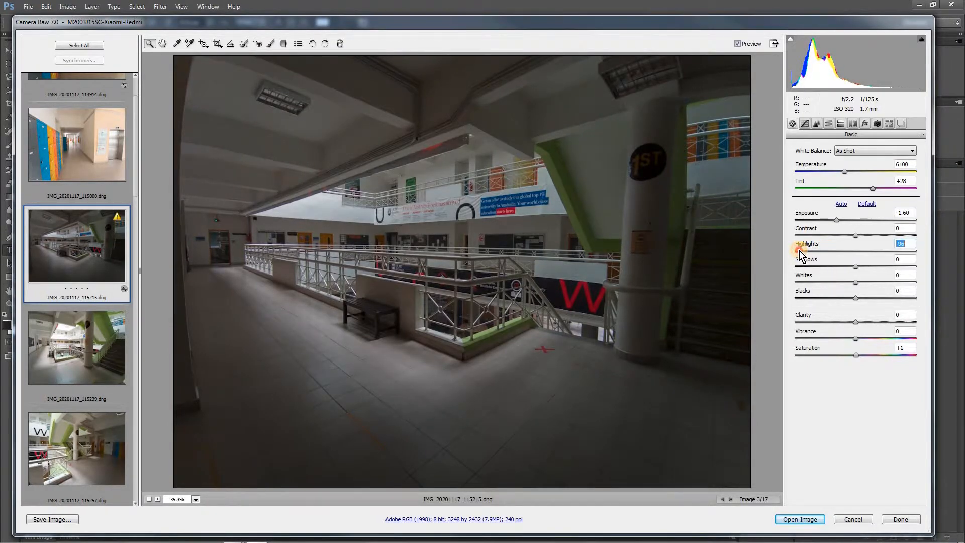
mouse_move(856, 267)
left_mouse_down()
mouse_move(907, 269)
mouse_move(829, 269)
mouse_move(840, 270)
left_mouse_up()
left_click_drag(836, 220, 845, 219)
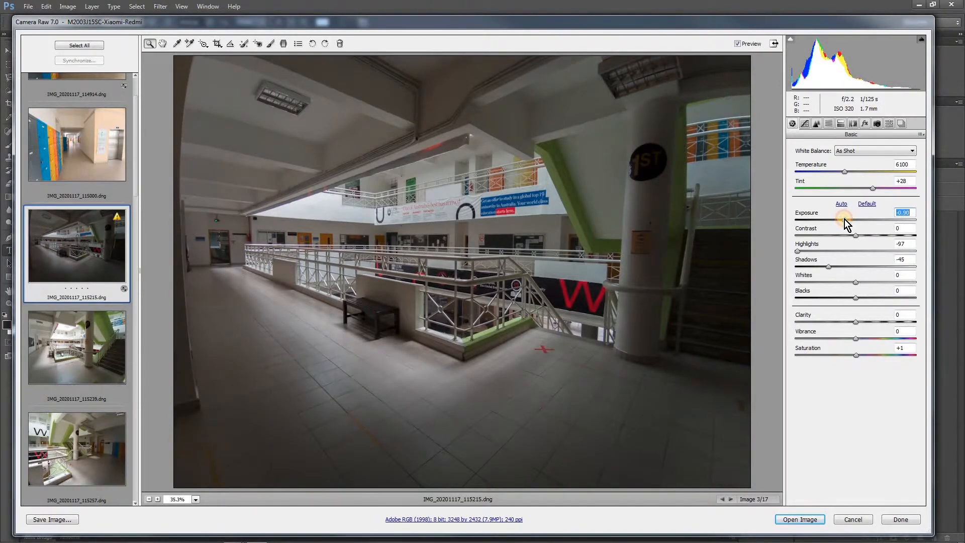
Set the atrium photo's exposure to -0.75 and its shadows to -53
left_click_drag(843, 219, 846, 219)
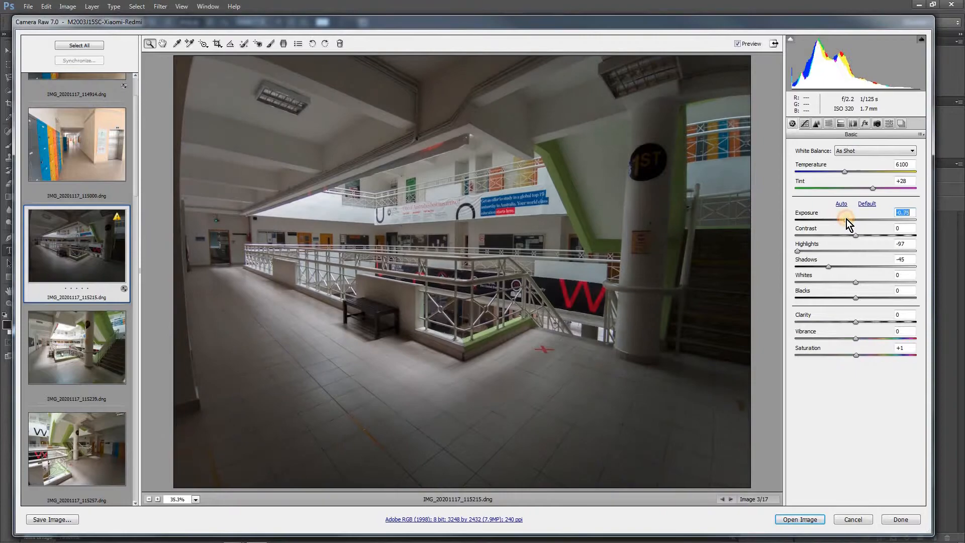
mouse_move(828, 267)
left_mouse_down()
mouse_move(840, 266)
mouse_move(812, 267)
mouse_move(855, 263)
mouse_move(824, 264)
left_mouse_up()
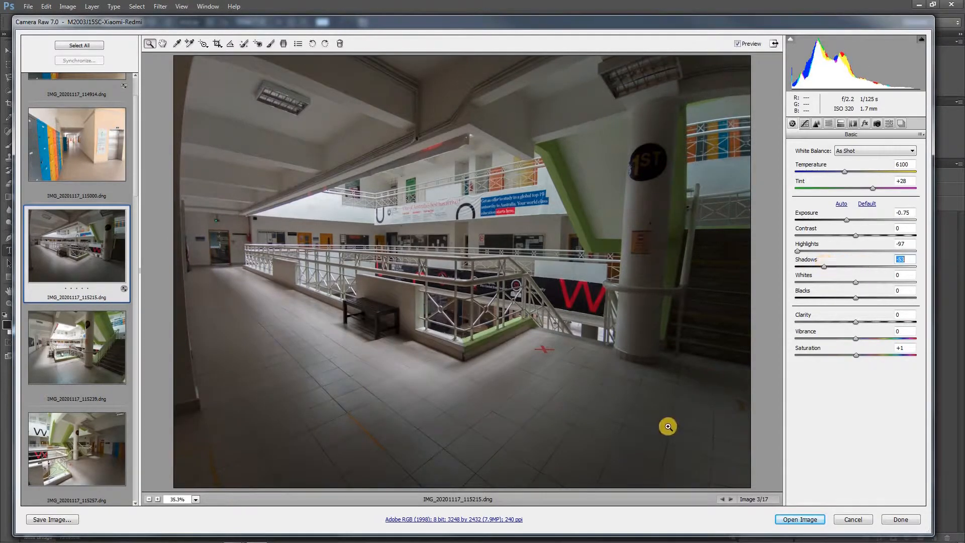
Reduce noise in the atrium photo's dark staircase area with luminance 14 and color 16
left_click_drag(673, 309, 731, 394)
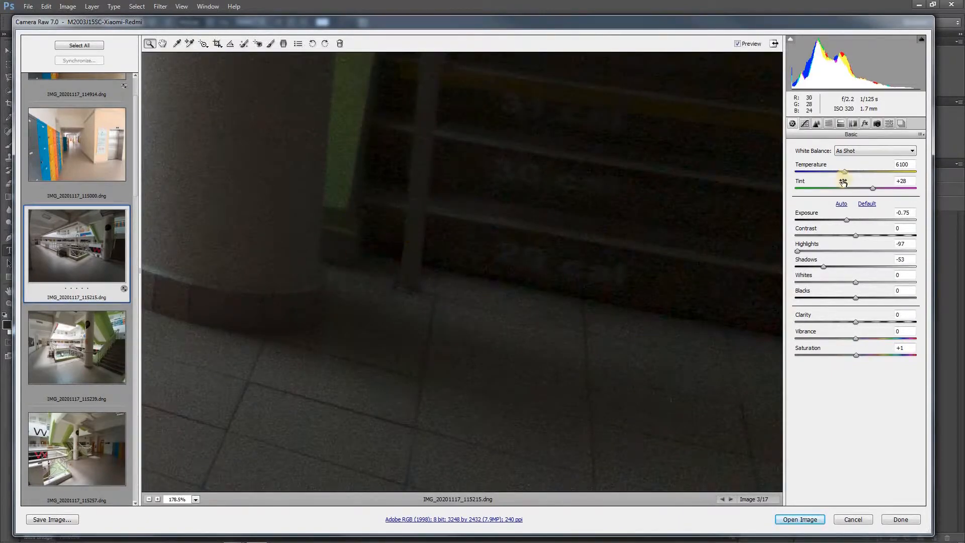
left_click(815, 124)
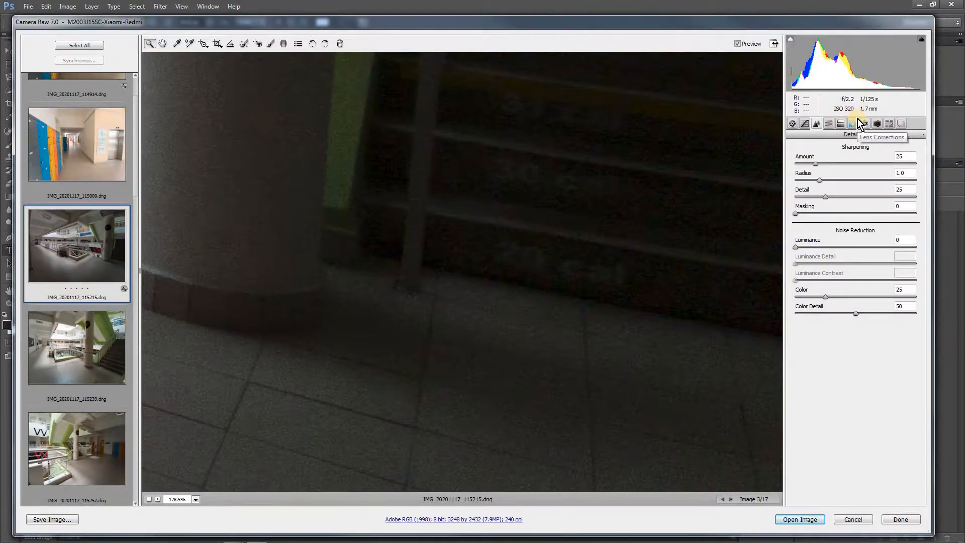
left_click(810, 247)
mouse_move(810, 247)
left_mouse_down()
mouse_move(823, 251)
mouse_move(813, 248)
left_mouse_up()
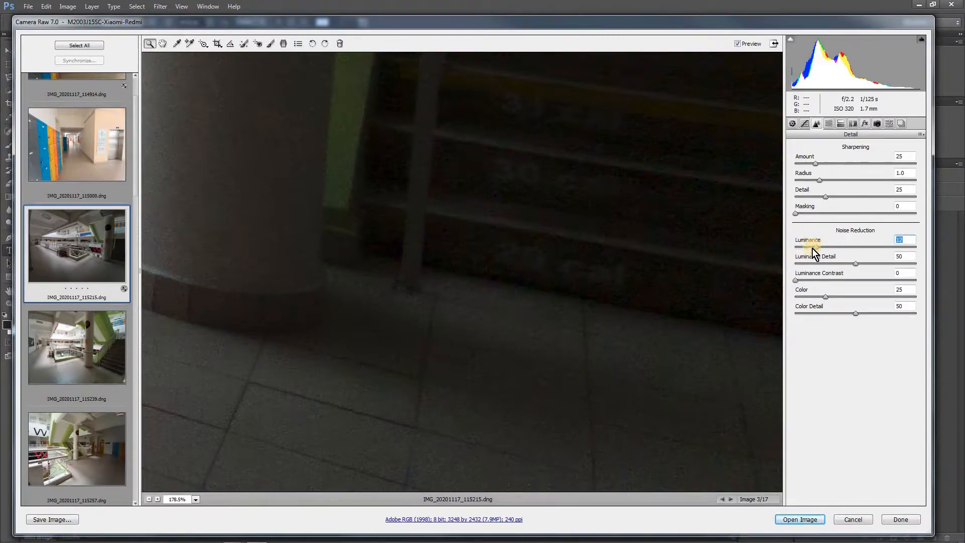
left_click(816, 297)
left_click_drag(817, 297, 814, 296)
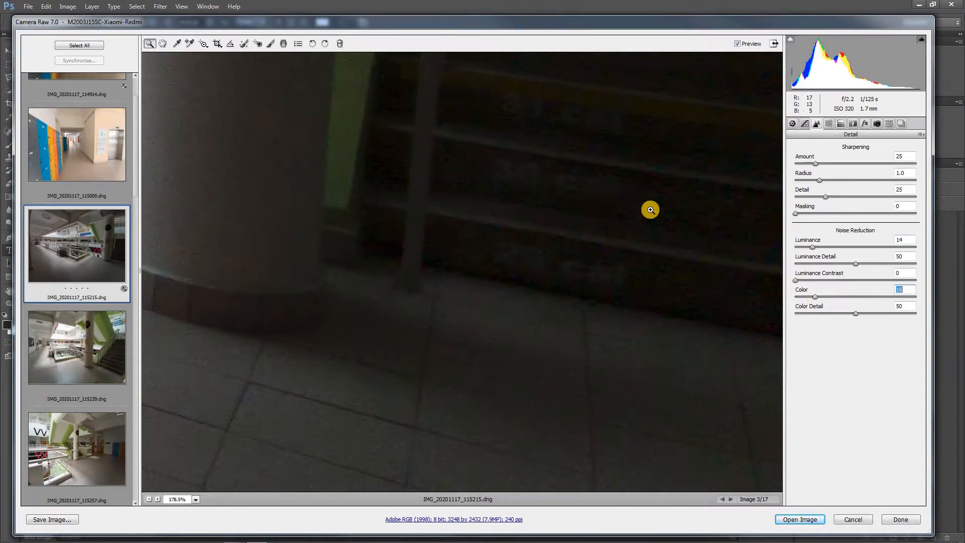
Set the atrium photo's luminance detail to 44 and its sharpening amount to 0
left_click(610, 228, "alt")
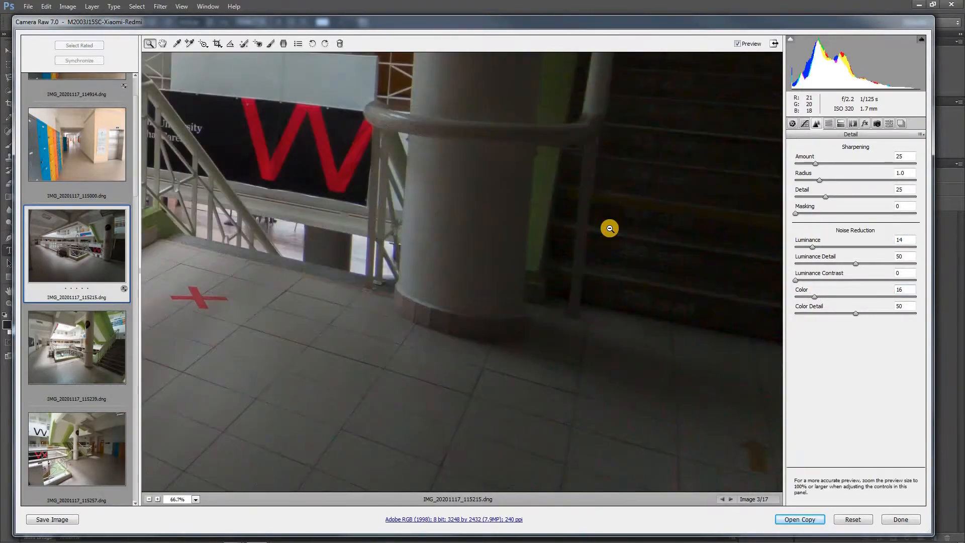
left_click(610, 228, "alt")
left_click(609, 228, "alt")
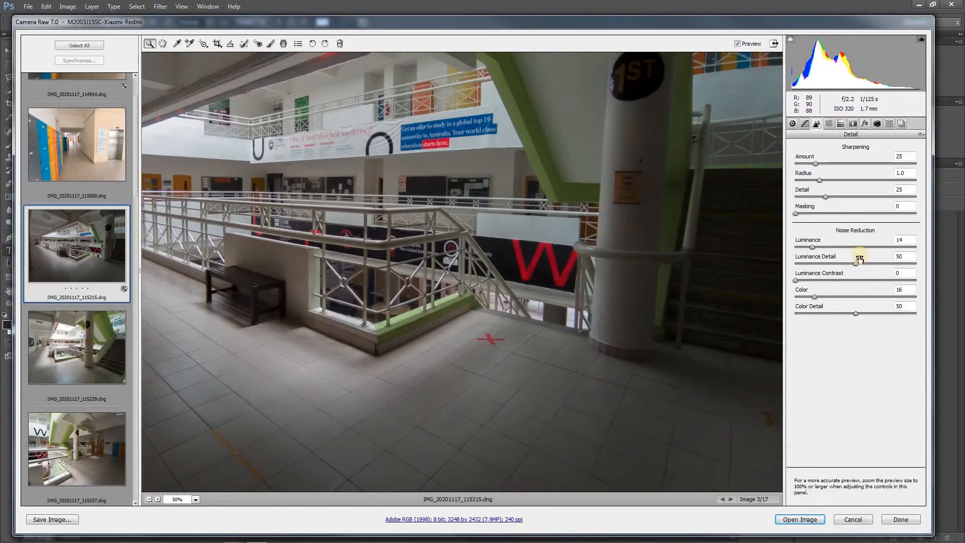
left_click(849, 265)
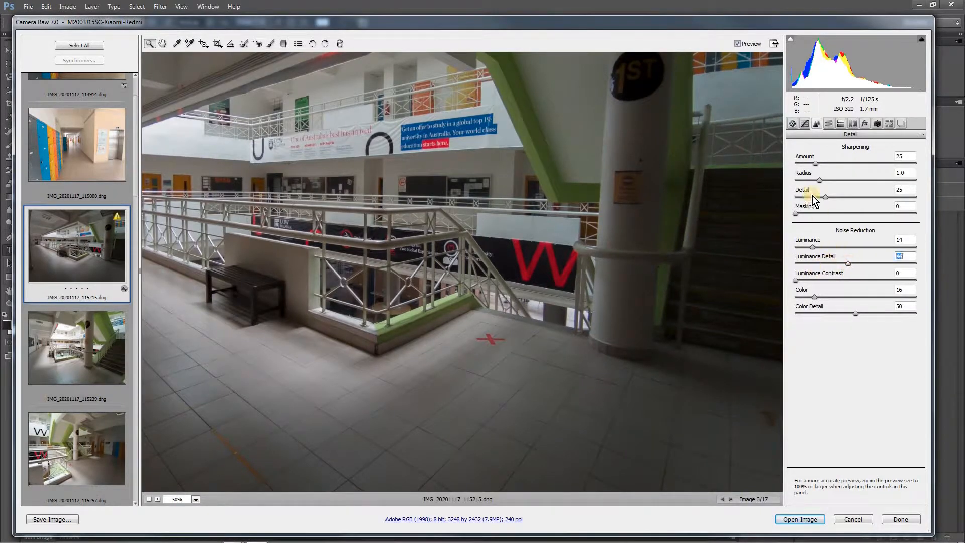
left_click_drag(813, 164, 803, 164)
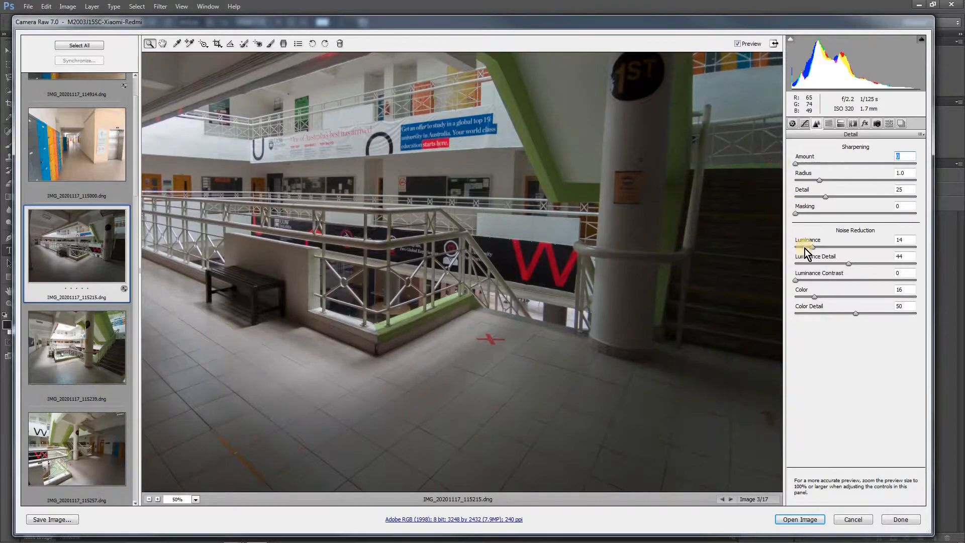
Refine the atrium photo's noise reduction to color 14 and luminance 18, keeping the sharpening amount at 0
left_click(811, 297)
left_click(816, 246)
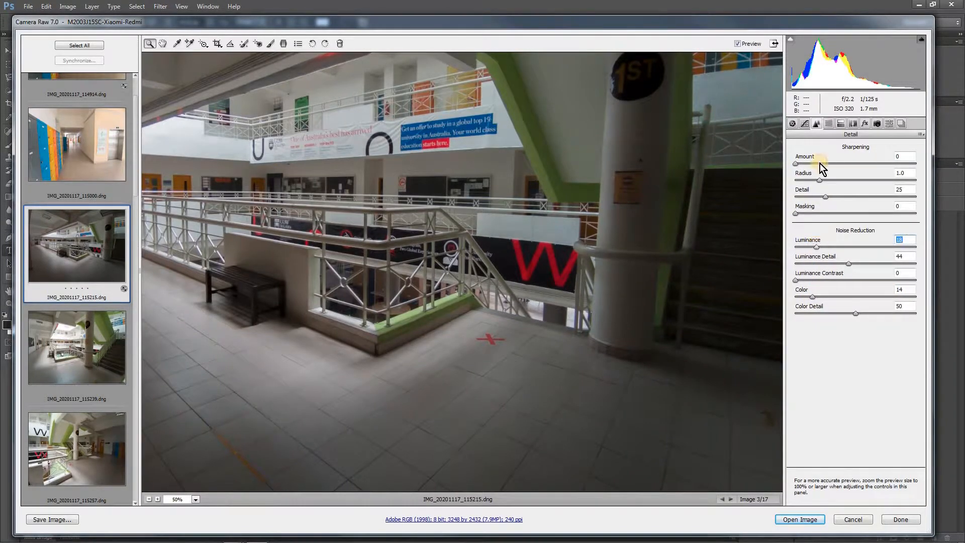
type("0")
key("Return")
Set the atrium photo's basic adjustments to clarity +4, contrast +36 and shadows -13
left_click(792, 124)
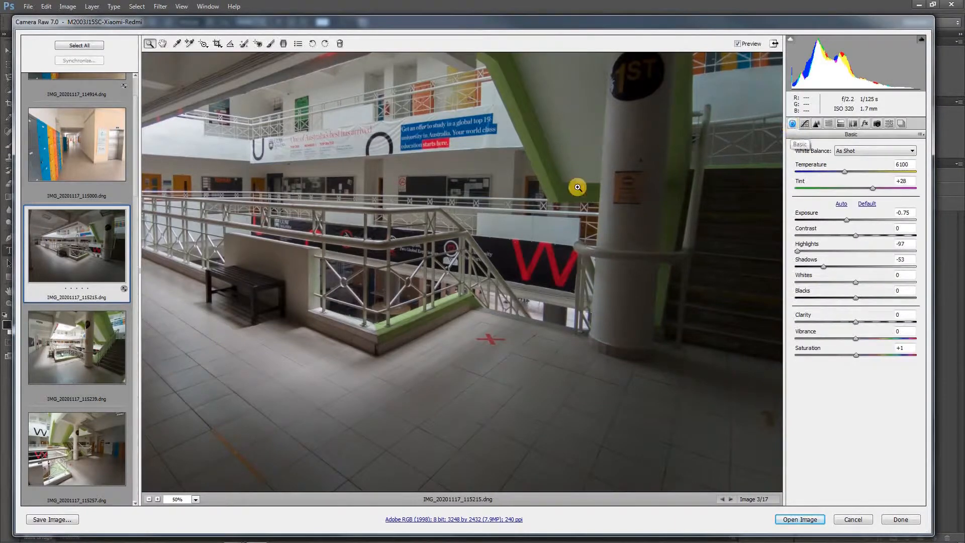
left_click(528, 275, "alt")
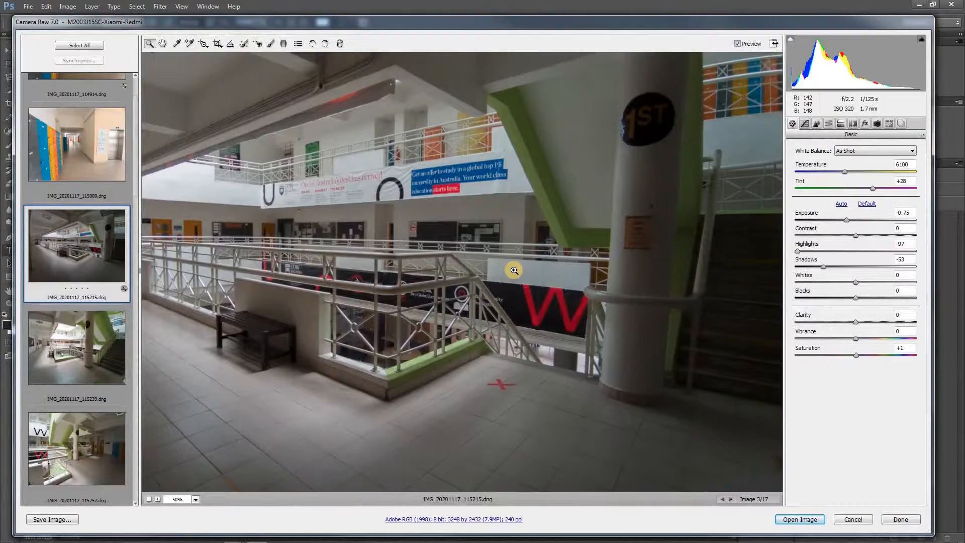
left_click(513, 270, "alt")
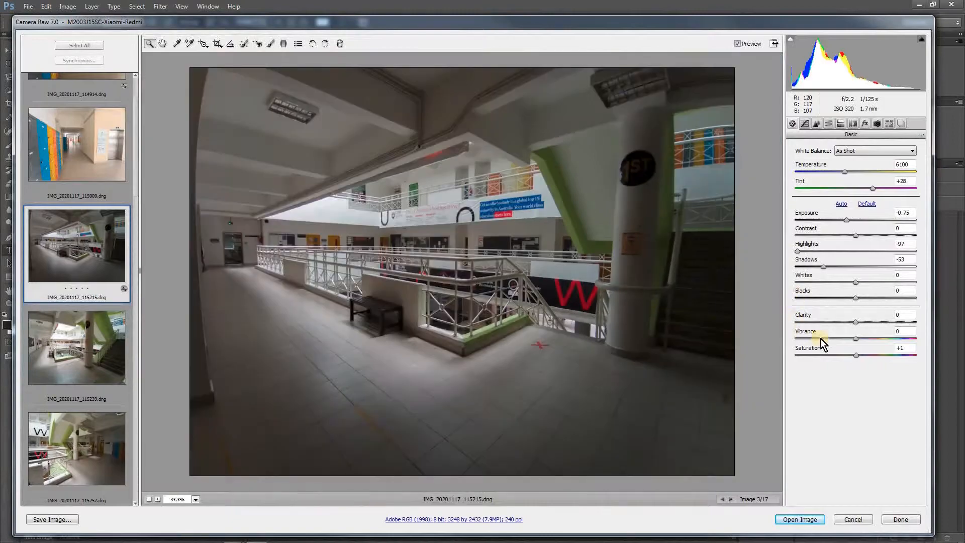
left_click_drag(861, 322, 863, 322)
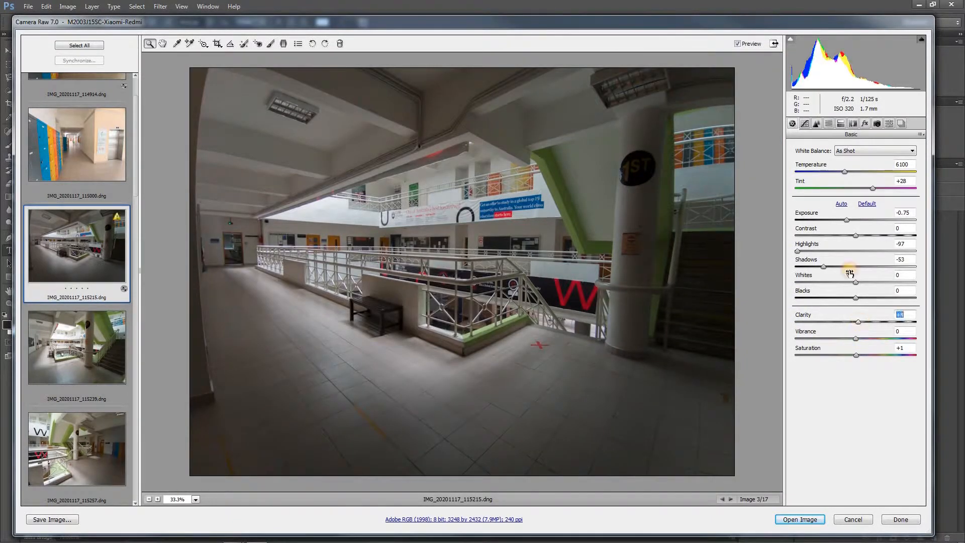
left_click_drag(873, 235, 876, 234)
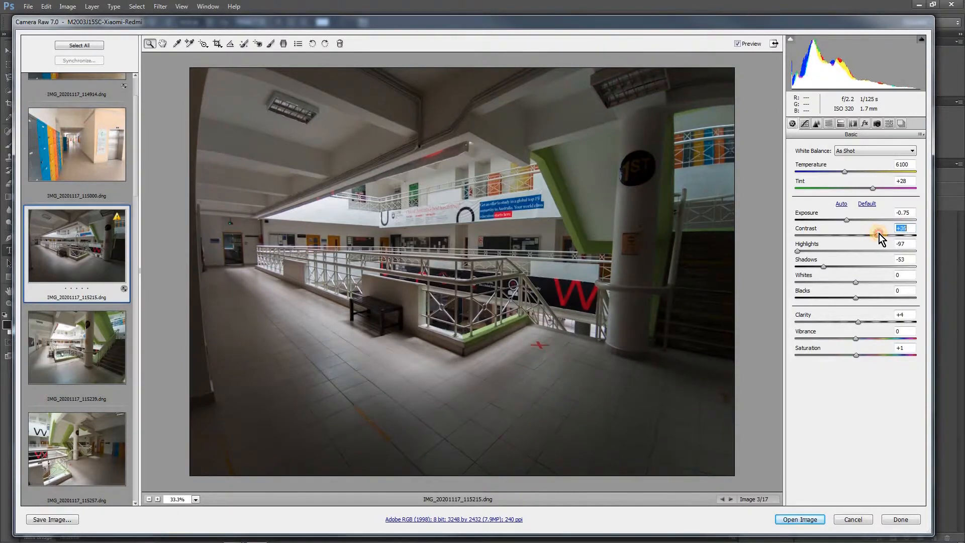
left_click_drag(827, 267, 850, 265)
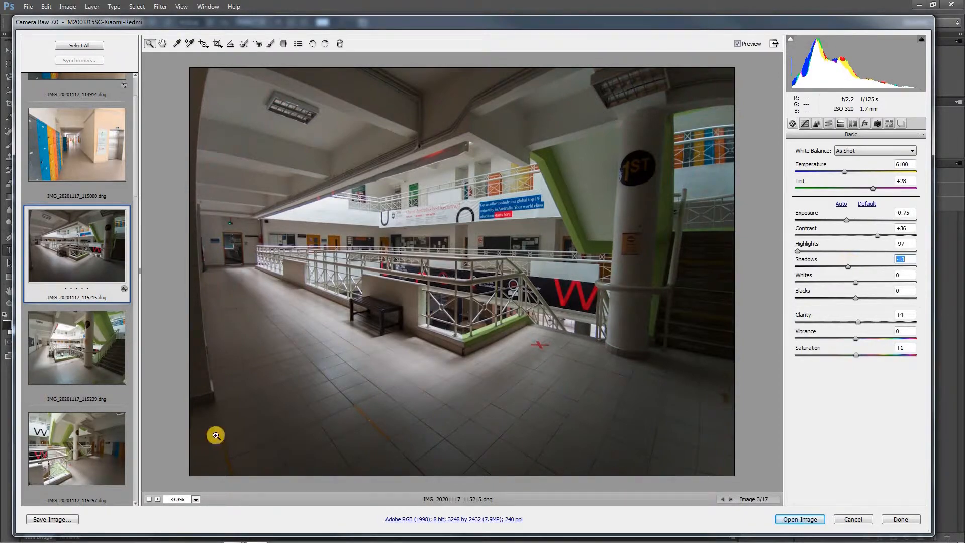
Lower the exposure of IMG_20201117_115239.dng and set the exposure of IMG_20201117_115257.dng to +0.05
left_click(71, 351)
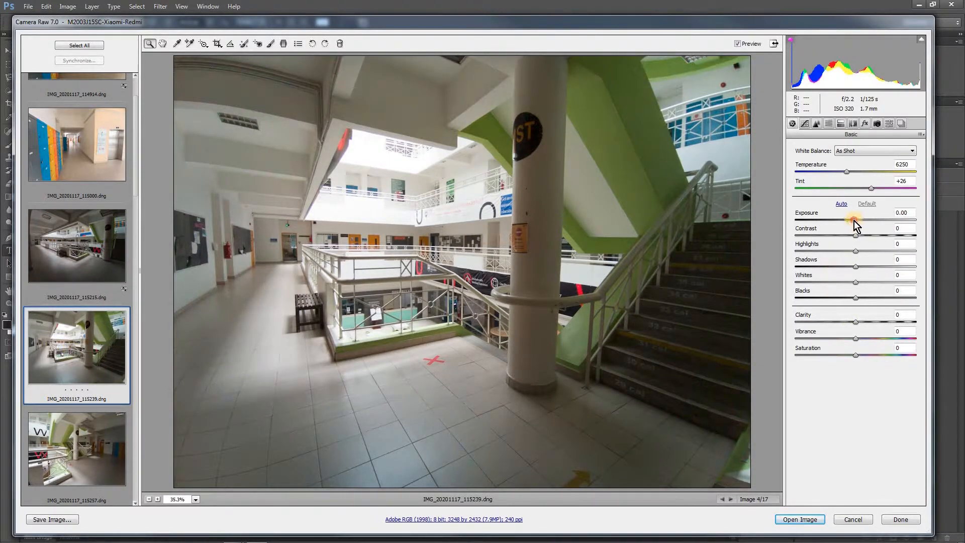
mouse_move(855, 220)
left_mouse_down()
mouse_move(810, 222)
mouse_move(855, 222)
mouse_move(845, 224)
left_mouse_up()
left_click(74, 448)
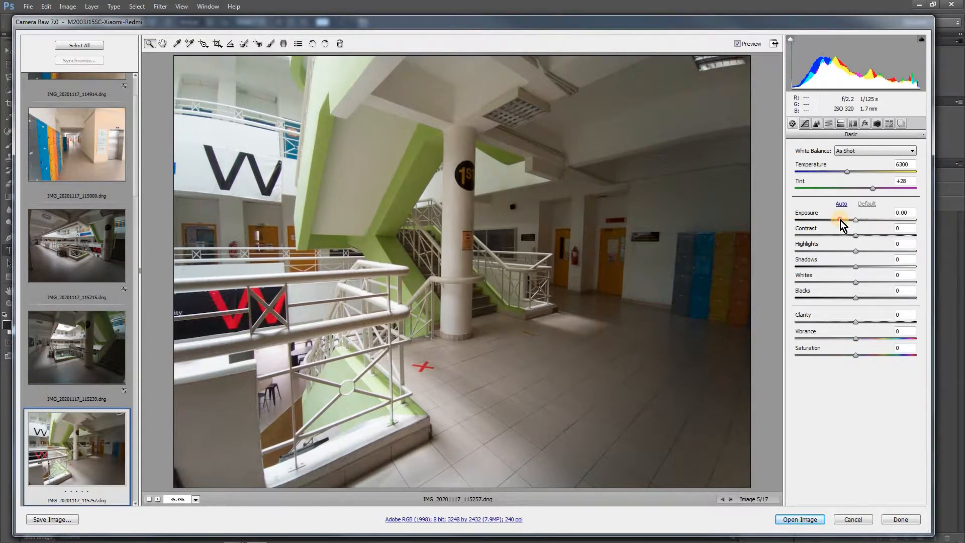
mouse_move(841, 220)
left_mouse_down()
mouse_move(823, 222)
mouse_move(851, 222)
left_mouse_up()
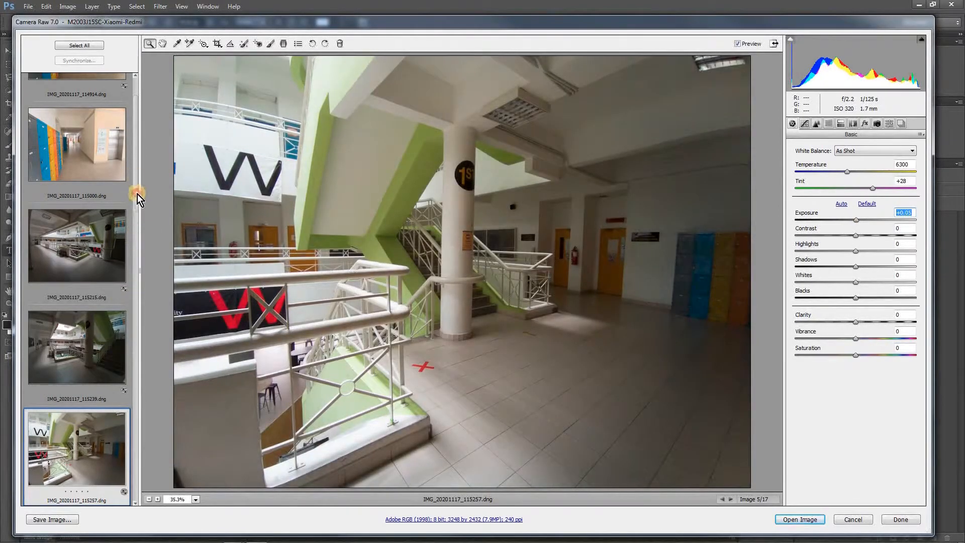
Correct IMG_20201117_115611_1.dng with exposure -1.15, highlights +38, shadows +46, clarity +3 and slightly raised contrast
scroll(141, 249, "down", 6)
left_click(70, 246)
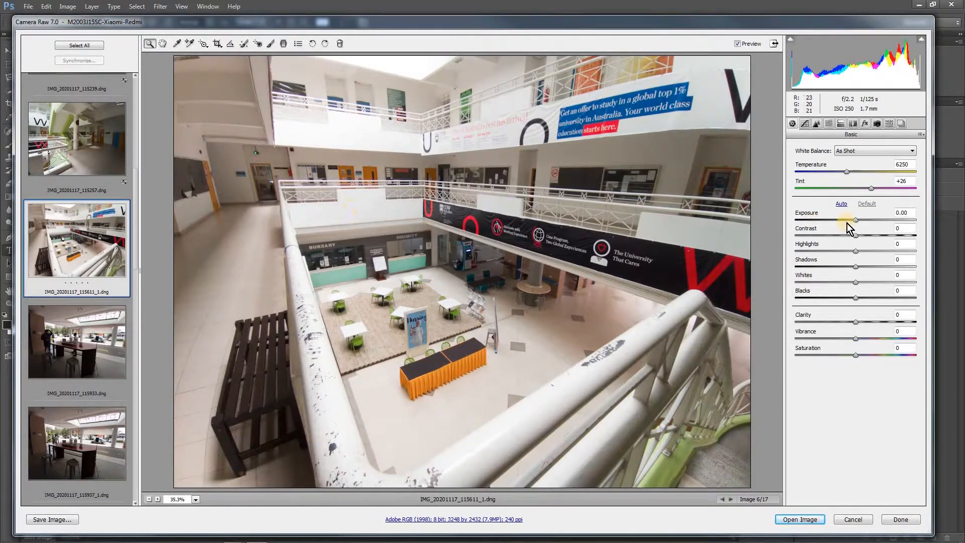
left_click_drag(857, 222, 830, 222)
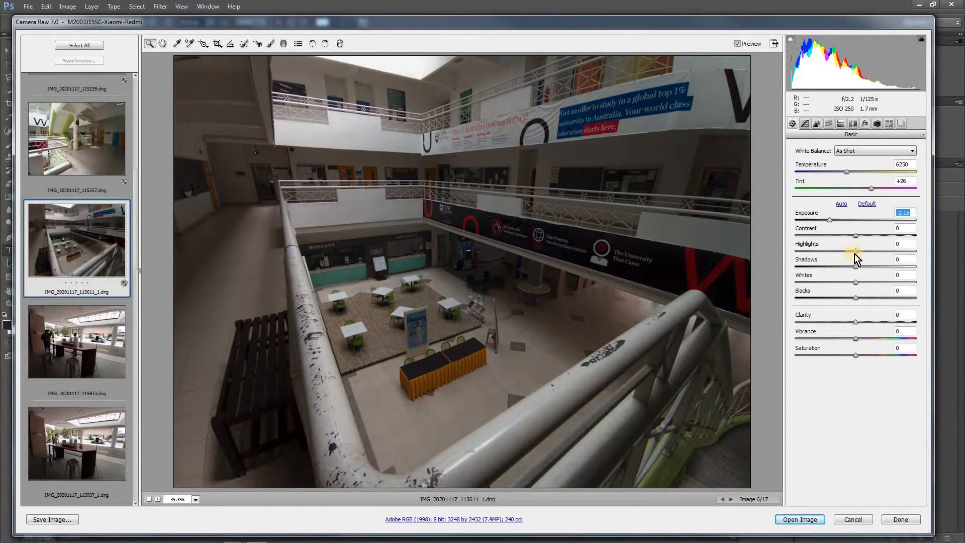
left_click_drag(855, 253, 878, 252)
left_click_drag(855, 267, 886, 264)
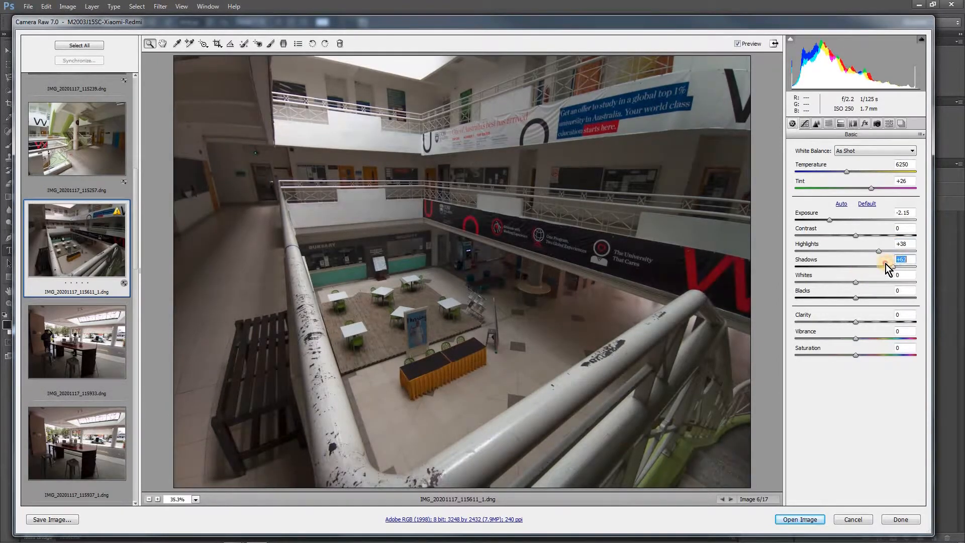
left_click_drag(833, 220, 844, 219)
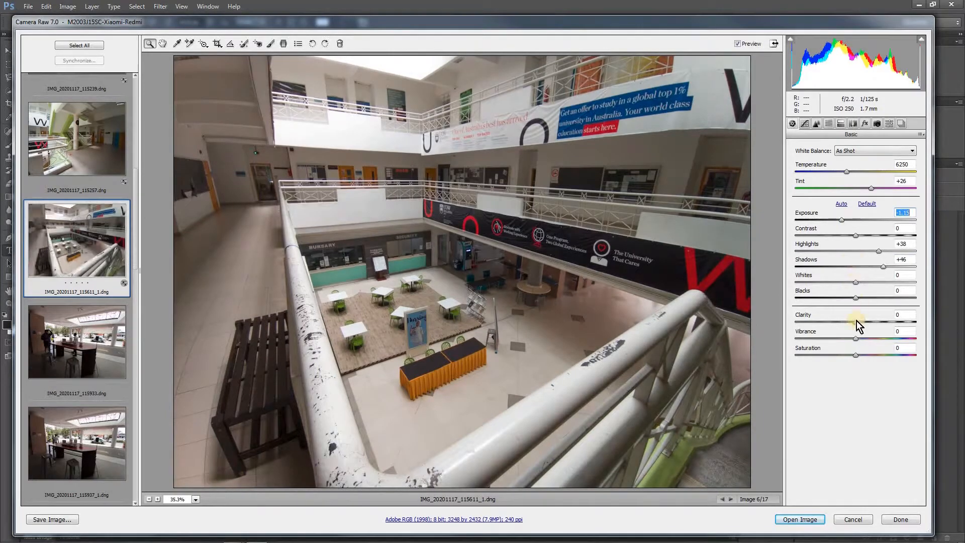
mouse_move(856, 322)
left_mouse_down()
mouse_move(877, 322)
mouse_move(858, 319)
left_mouse_up()
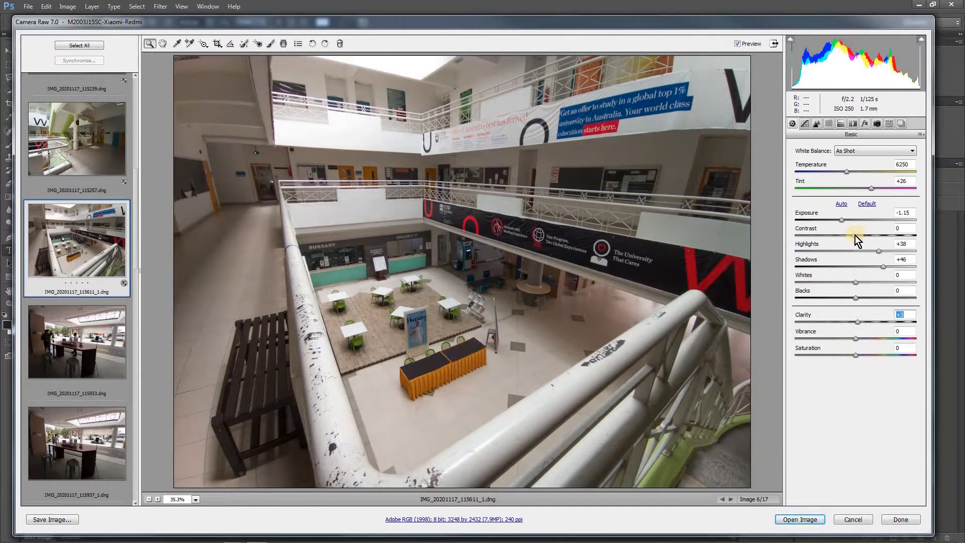
left_click(857, 235)
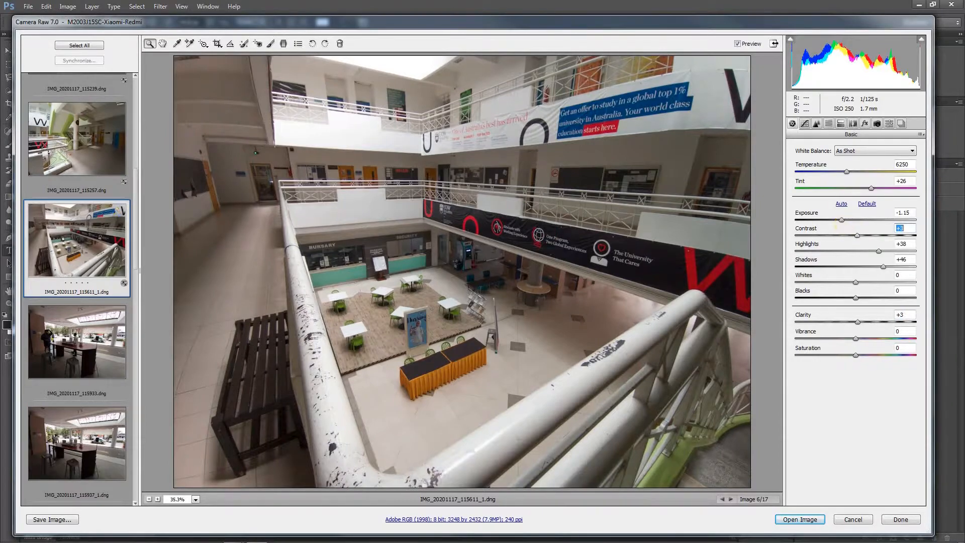
Look through the counter photos from IMG_20201117_115933.dng to IMG_20201117_120141_1.dng
left_click(70, 346)
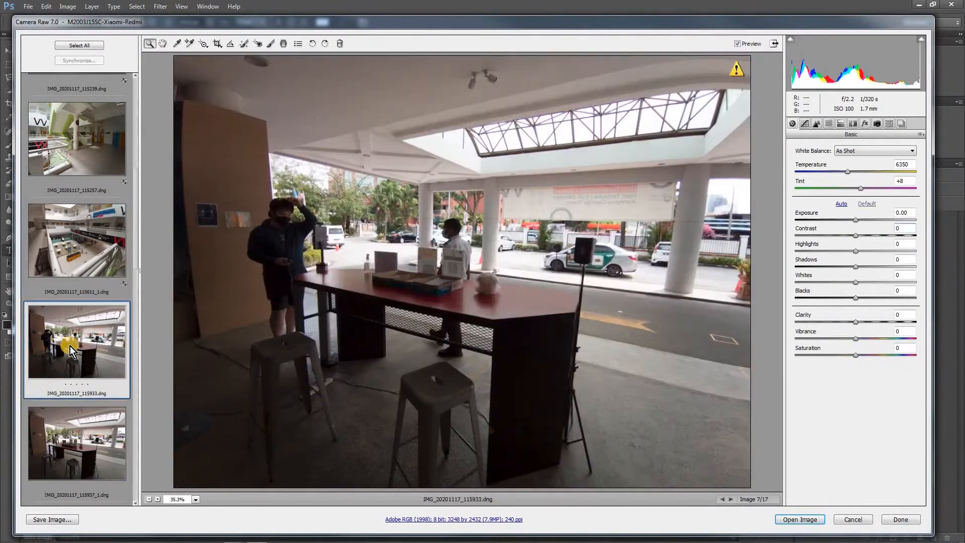
scroll(69, 327, "down", 3)
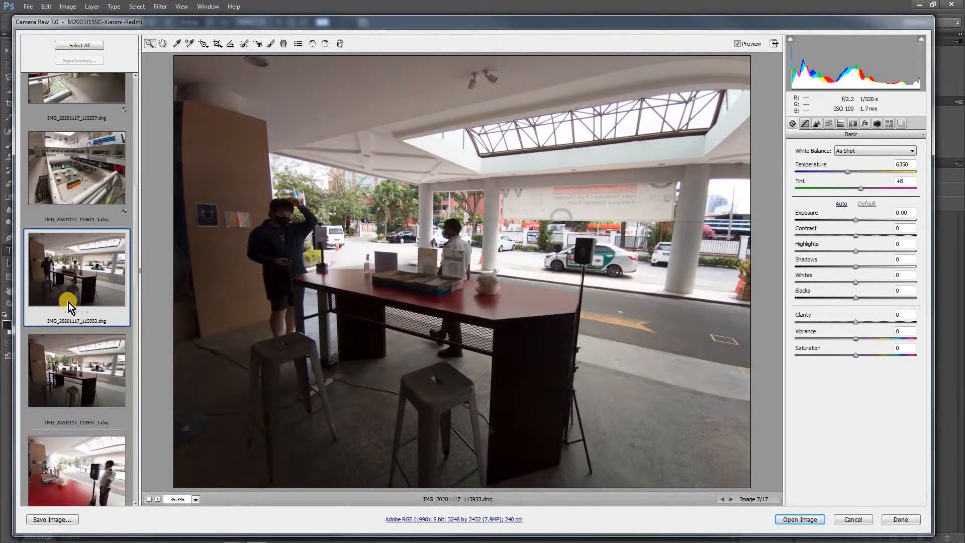
left_click(71, 367)
scroll(71, 367, "down", 10)
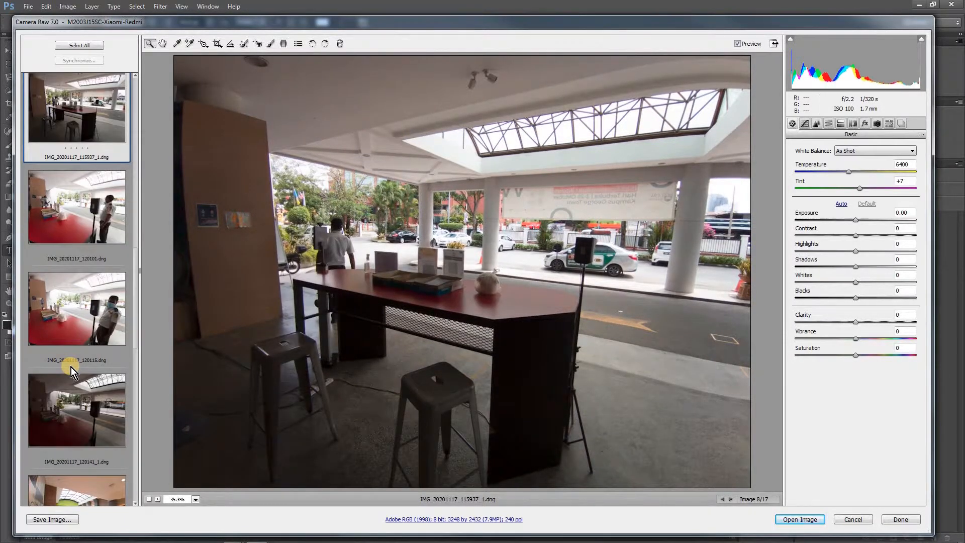
scroll(71, 367, "up", 4)
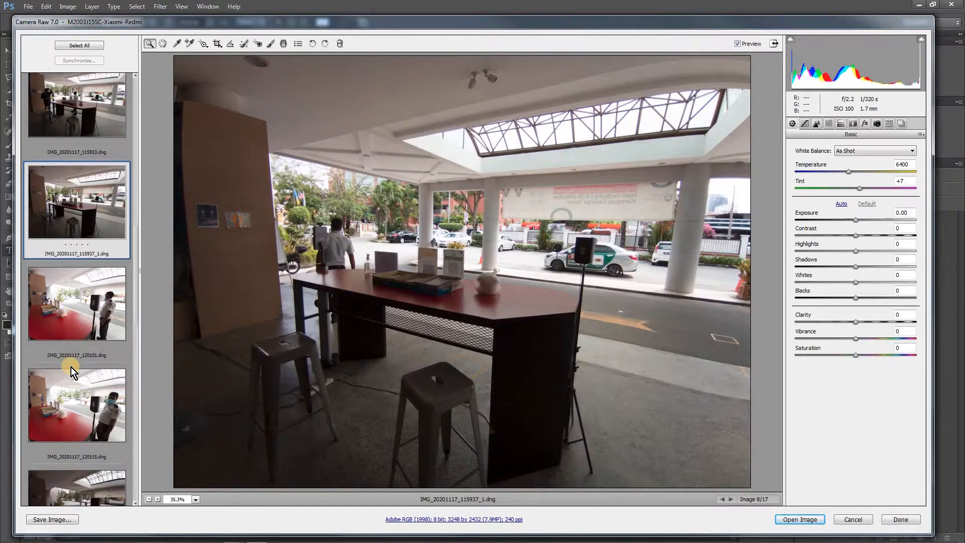
scroll(92, 360, "down", 2)
Set exposure to -2.00, shadows to +93 and highlights to -44 on IMG_20201117_120115.dng
left_click(92, 357)
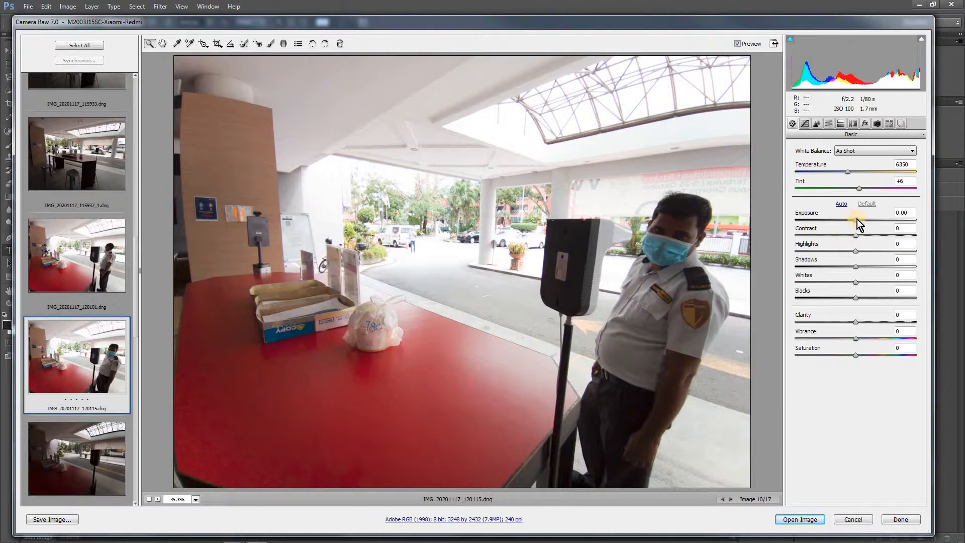
left_click_drag(848, 222, 825, 220)
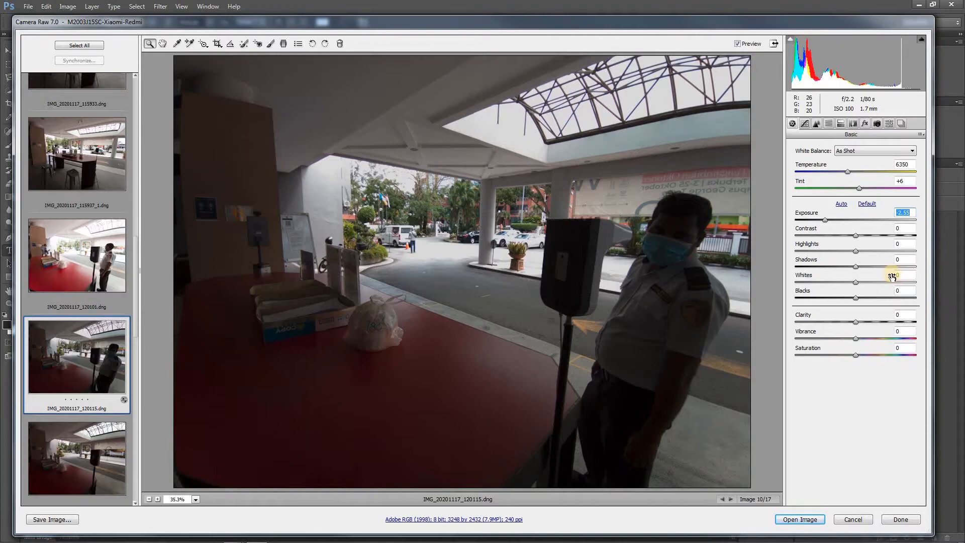
left_click_drag(865, 268, 912, 265)
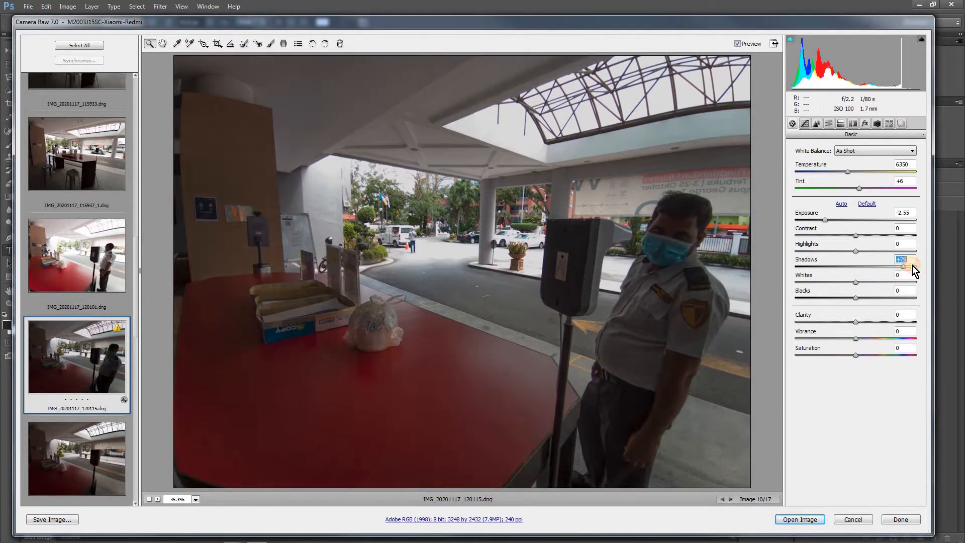
left_click(827, 251)
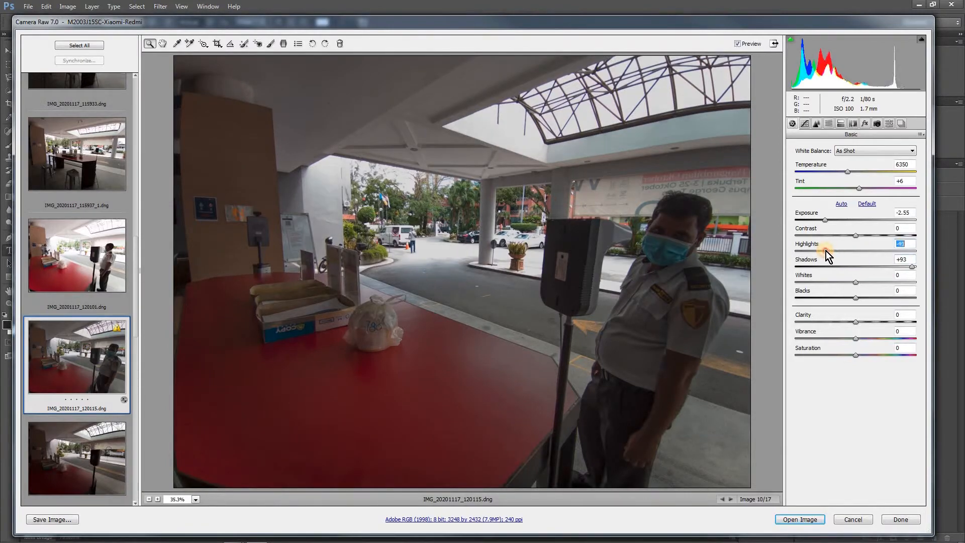
left_click(831, 220)
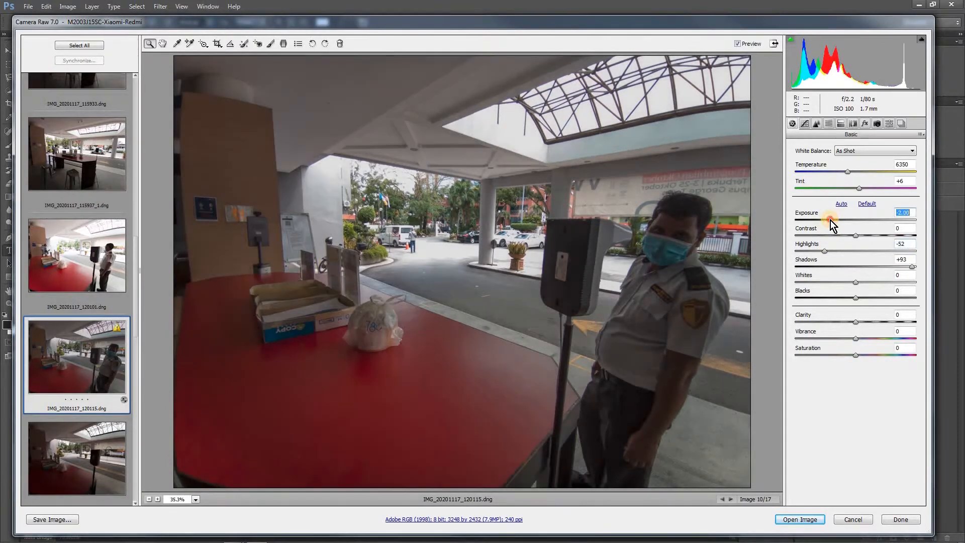
left_click(830, 251)
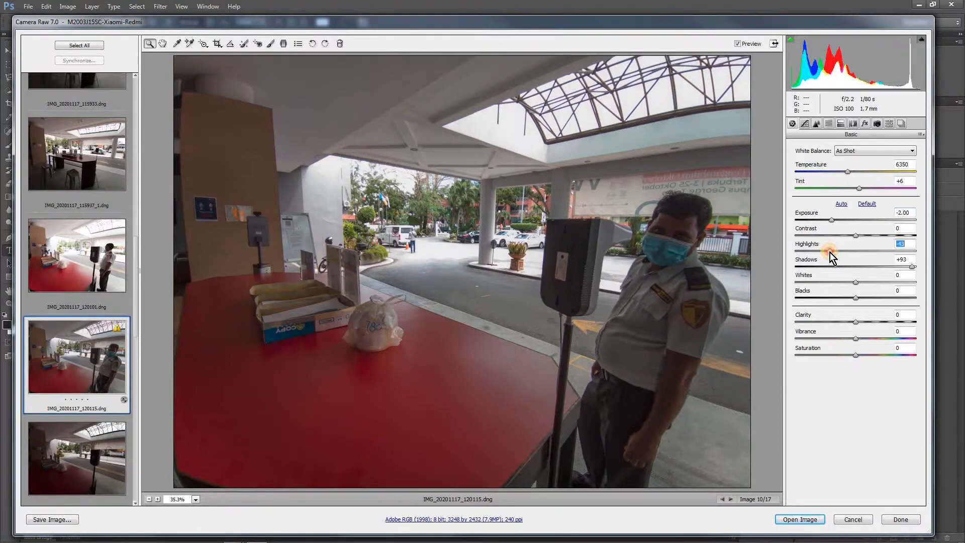
Set contrast to +16 and saturation to -18 on IMG_20201117_120115.dng, and apply luminance noise reduction of about 23
left_click(869, 235)
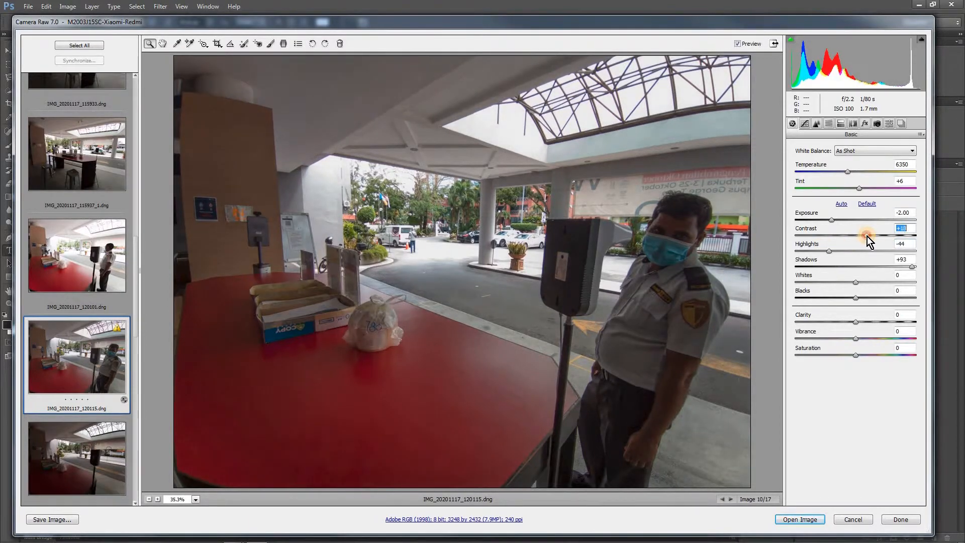
left_click(842, 355)
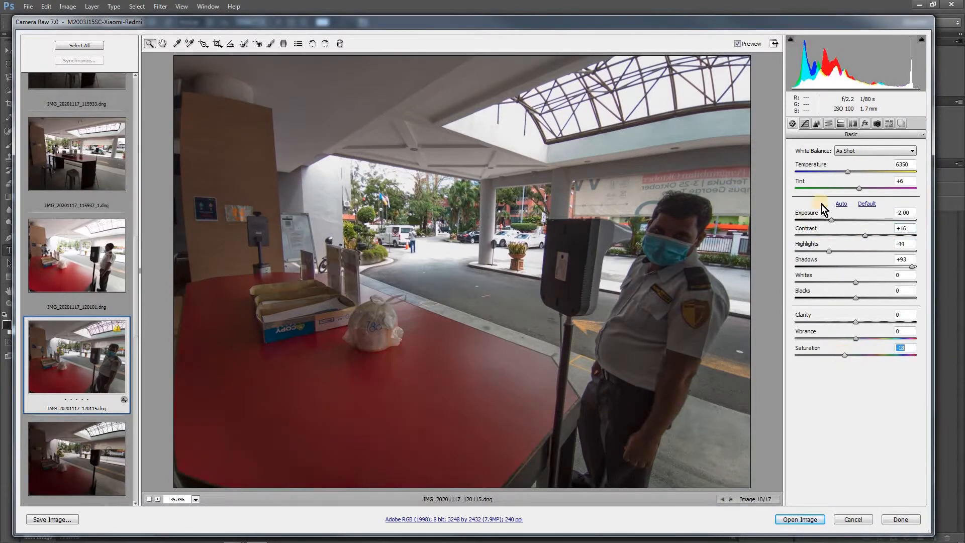
left_click(816, 124)
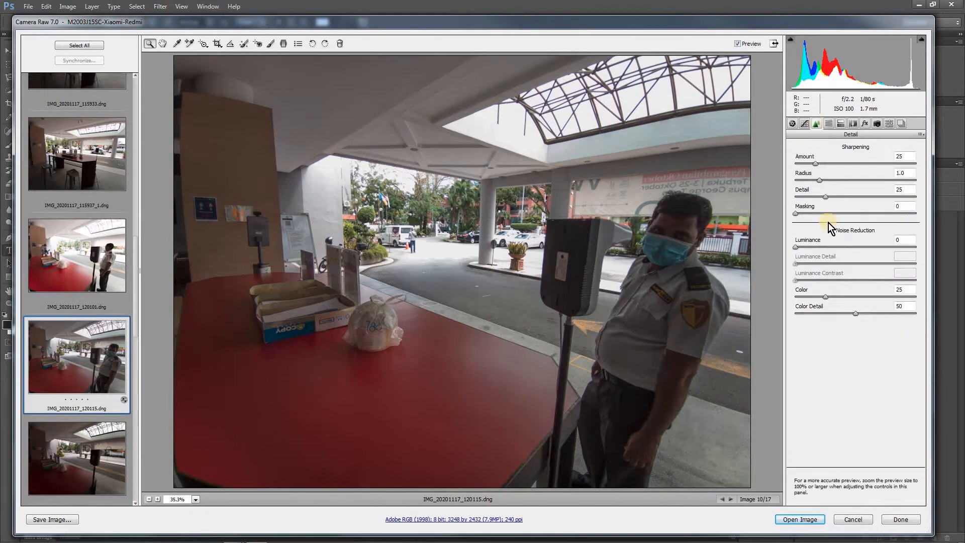
left_click(813, 246)
left_click_drag(819, 248, 823, 248)
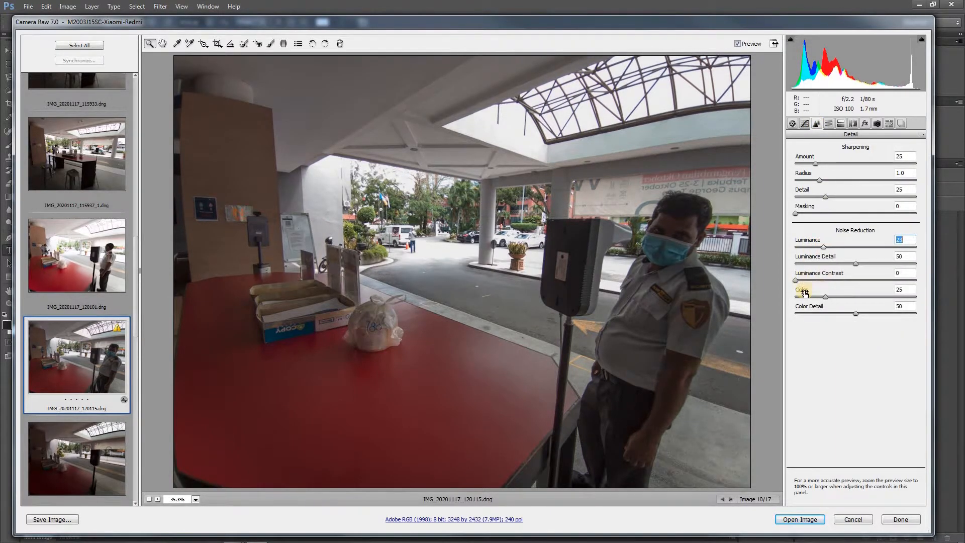
left_click_drag(813, 283, 809, 282)
left_click(793, 124)
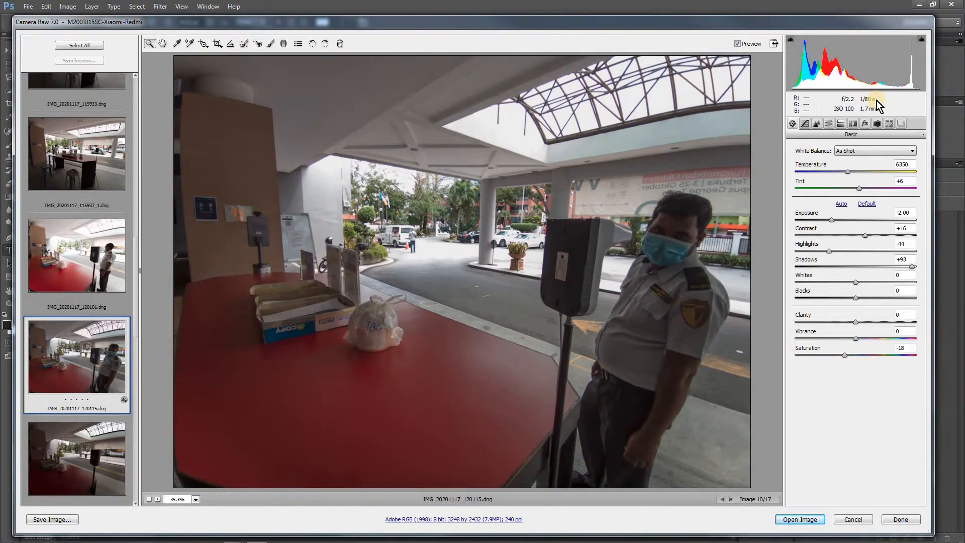
Compare the three staircase photos from IMG_20201117_120414.dng to IMG_20201117_120521.dng
left_click(135, 330)
left_click_drag(137, 333, 138, 380)
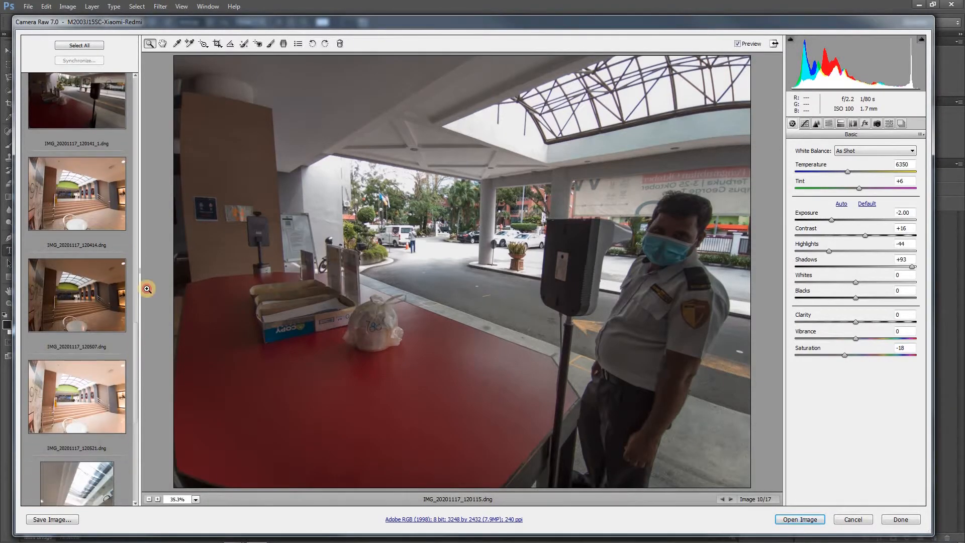
left_click(92, 188)
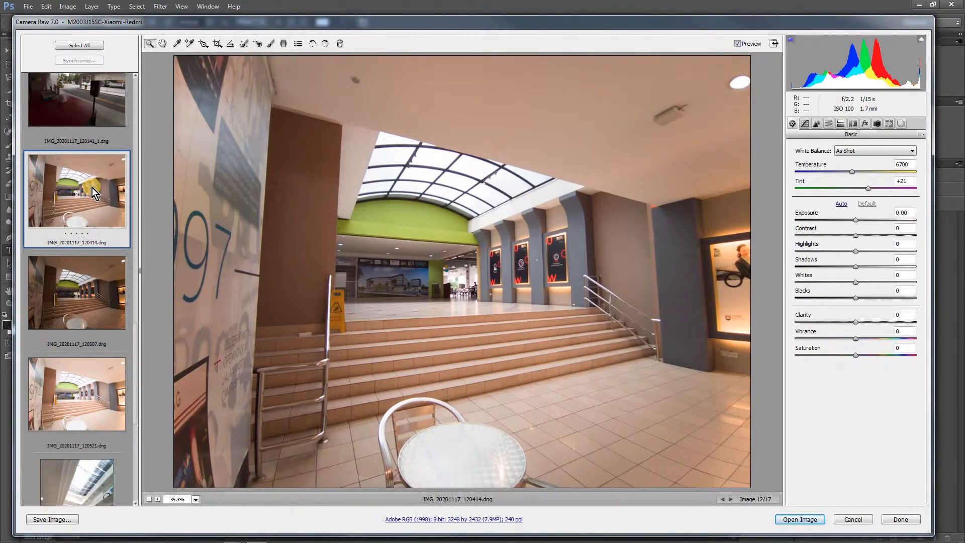
left_click(102, 277)
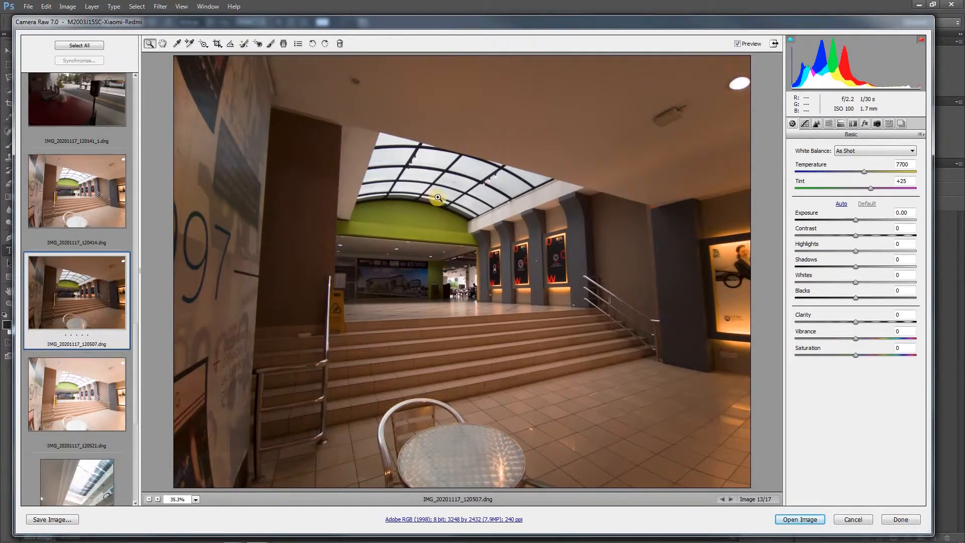
left_click(98, 373)
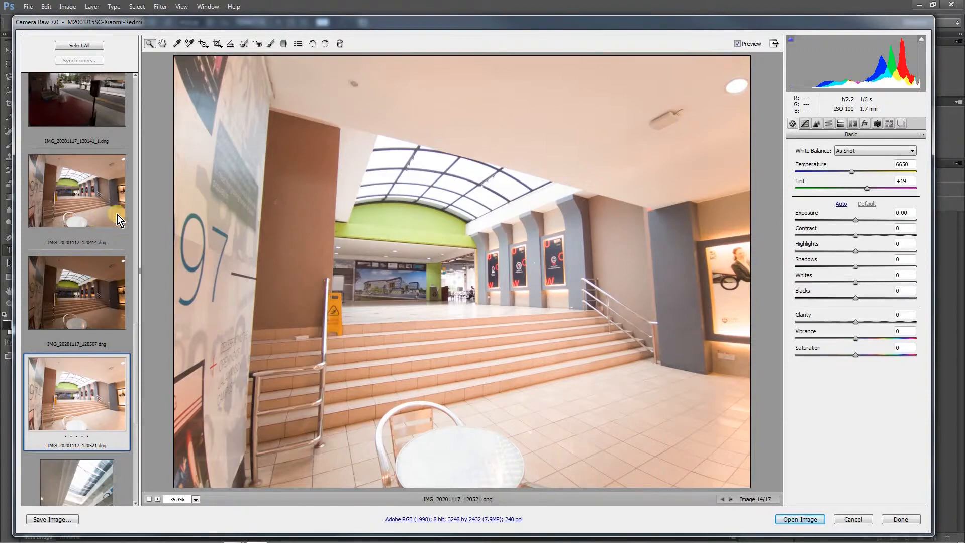
Correct IMG_20201117_120414.dng with exposure -1.65, shadows +76, clarity +33, saturation +8 and whites +37
left_click(102, 194)
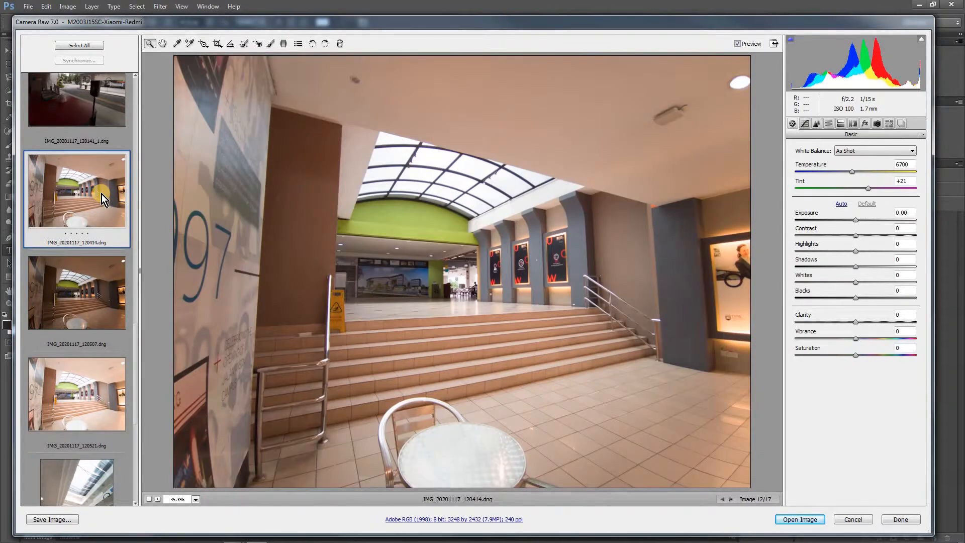
left_click_drag(856, 219, 830, 219)
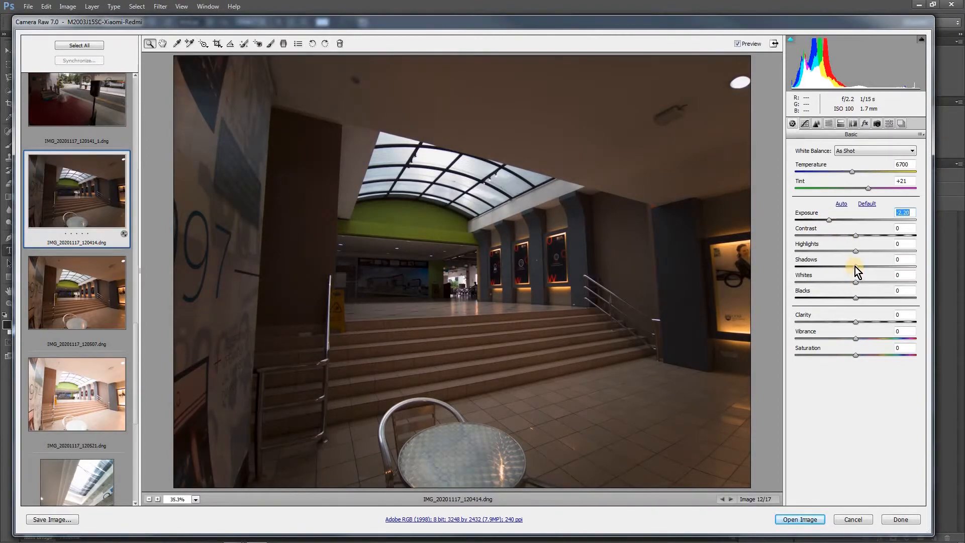
left_click_drag(855, 266, 902, 267)
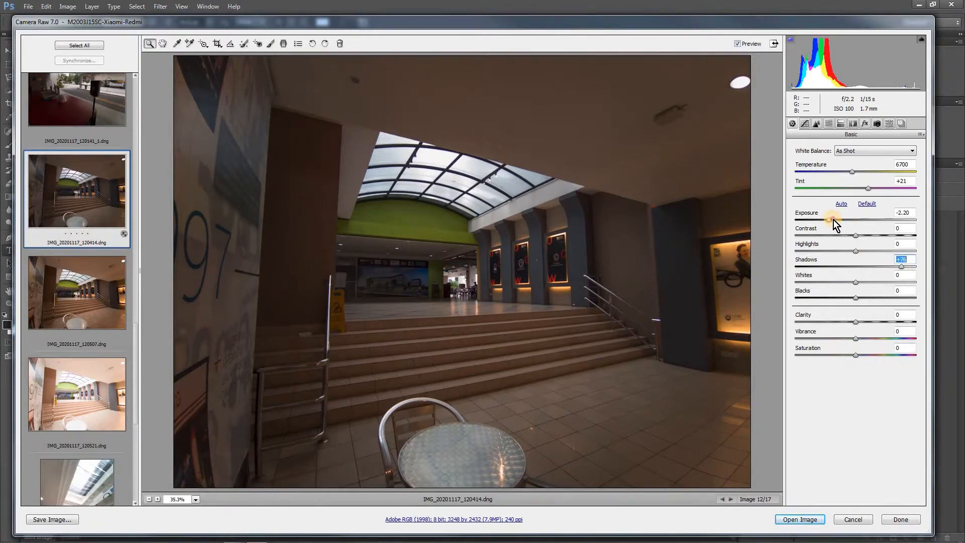
left_click_drag(834, 219, 837, 219)
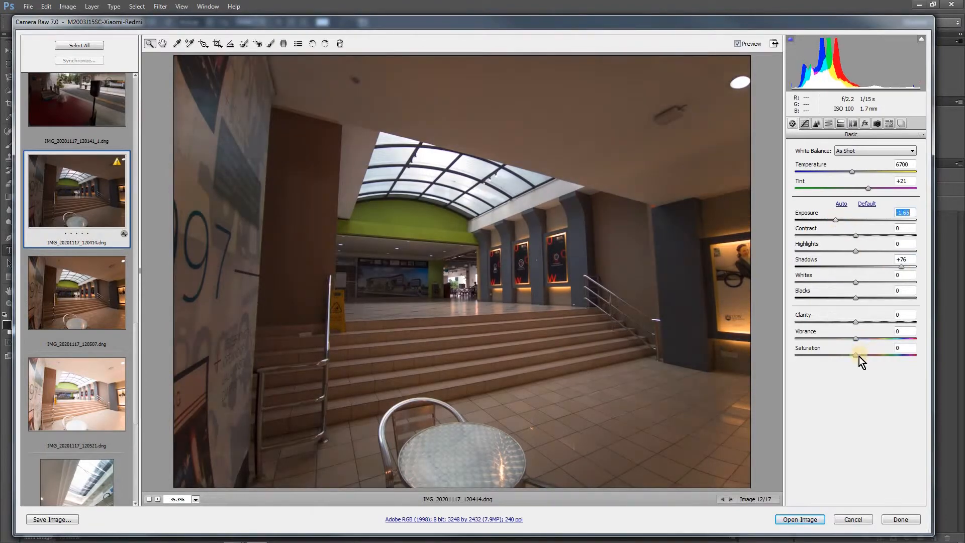
left_click_drag(867, 322, 877, 321)
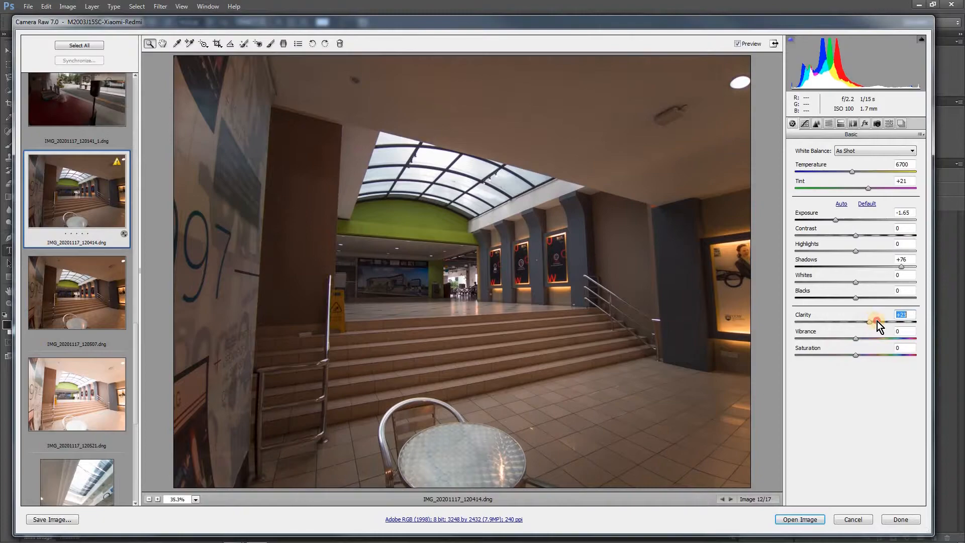
left_click_drag(859, 355, 861, 356)
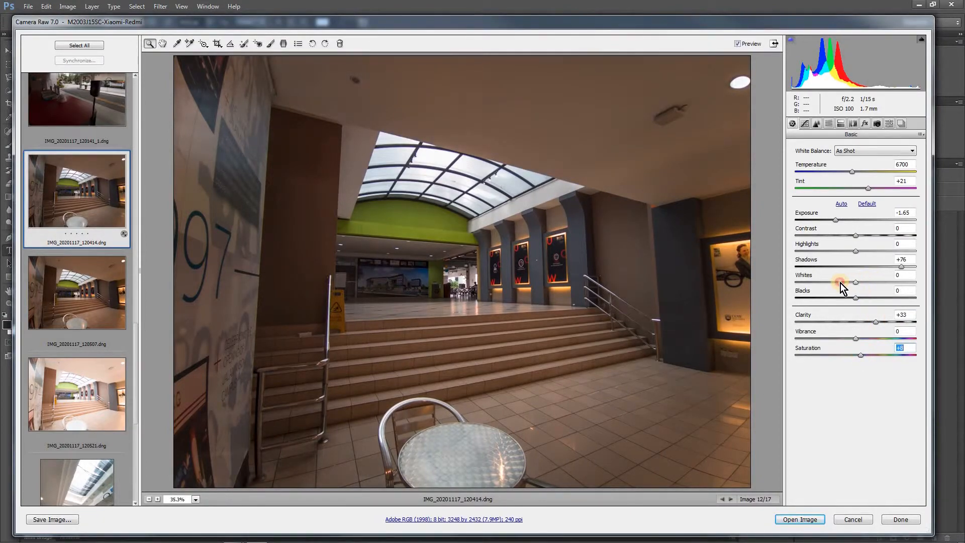
left_click_drag(826, 283, 879, 286)
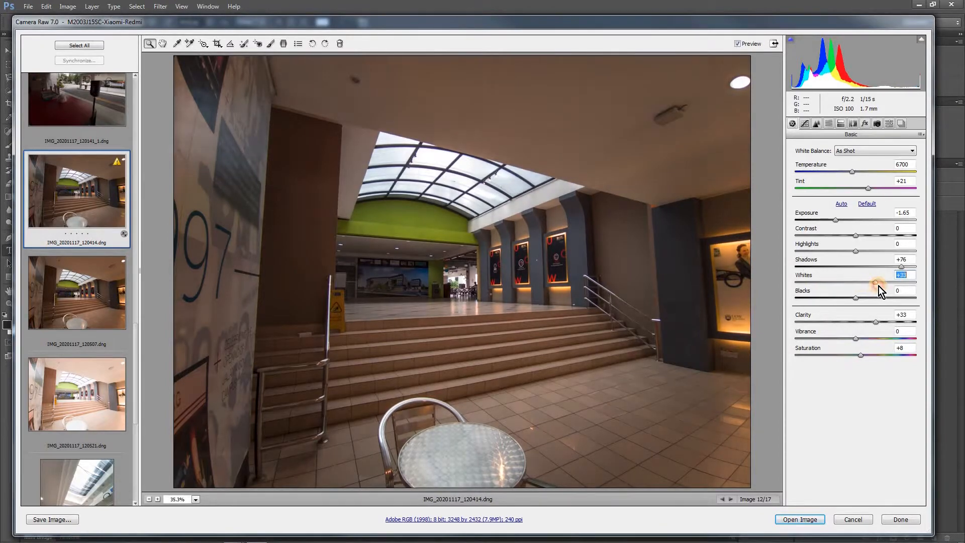
Set luminance noise reduction to 10 and increase the sharpening amount on IMG_20201117_120414.dng
left_click(817, 123)
left_click(811, 248)
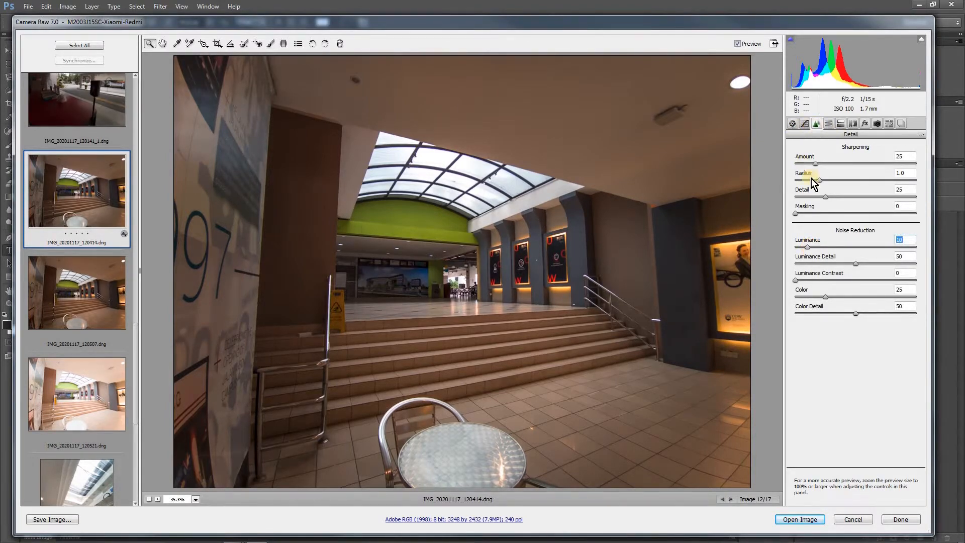
left_click_drag(853, 165, 838, 165)
left_click(793, 123)
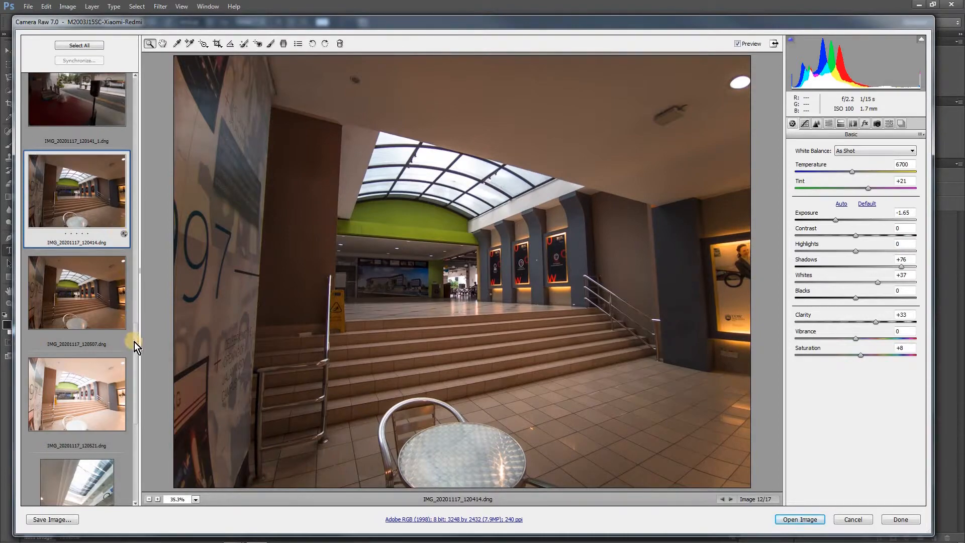
Look through the atrium photos from IMG_20201117_120722.dng to IMG_20201117_120745.dng
scroll(130, 412, "down", 5)
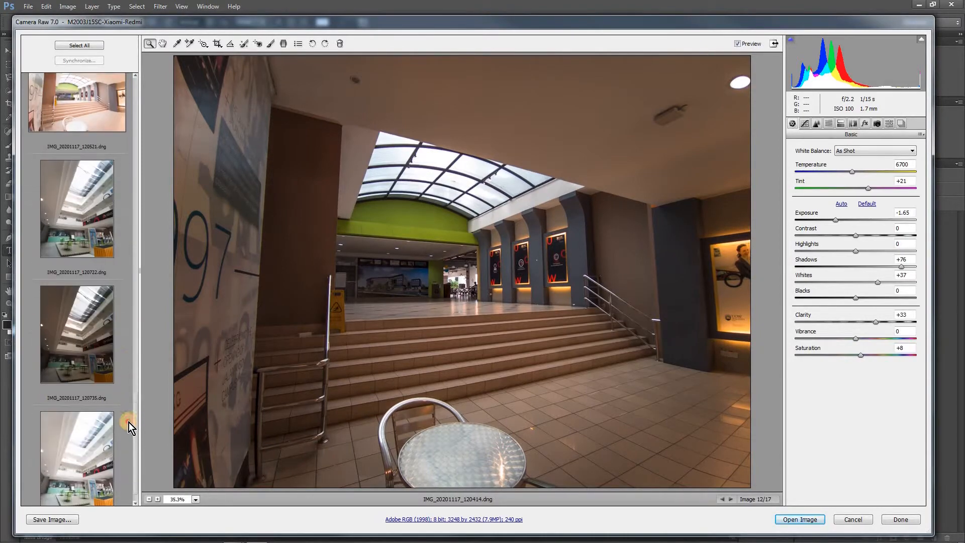
scroll(129, 422, "down", 1)
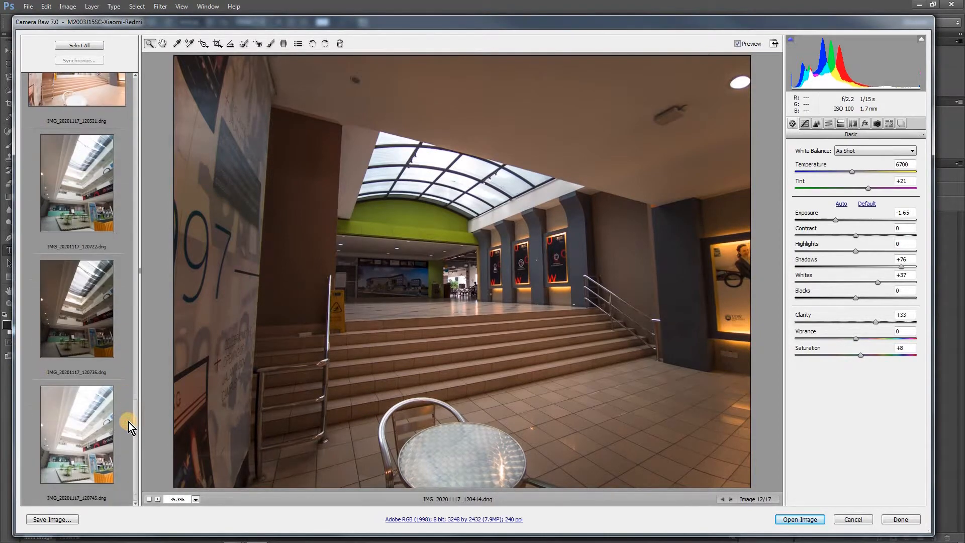
left_click(94, 197)
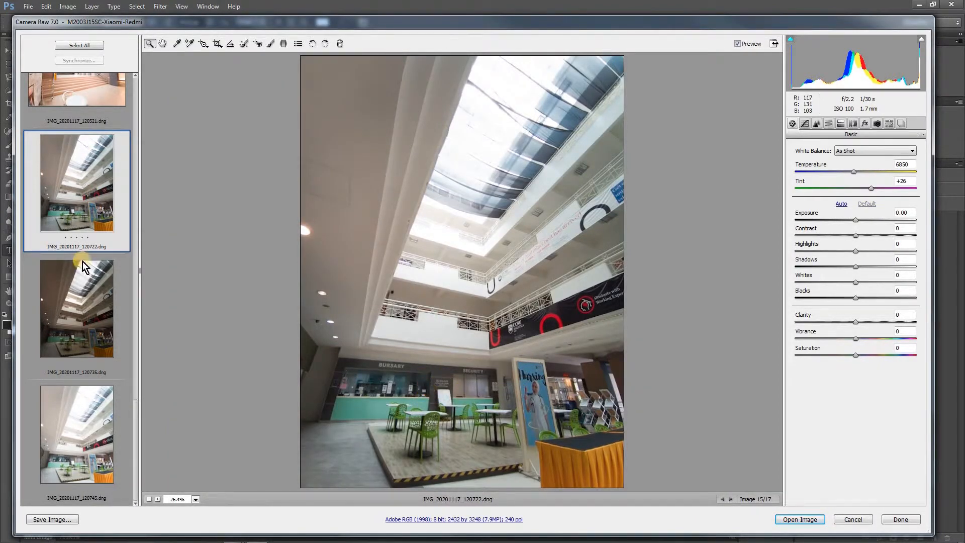
left_click(87, 298)
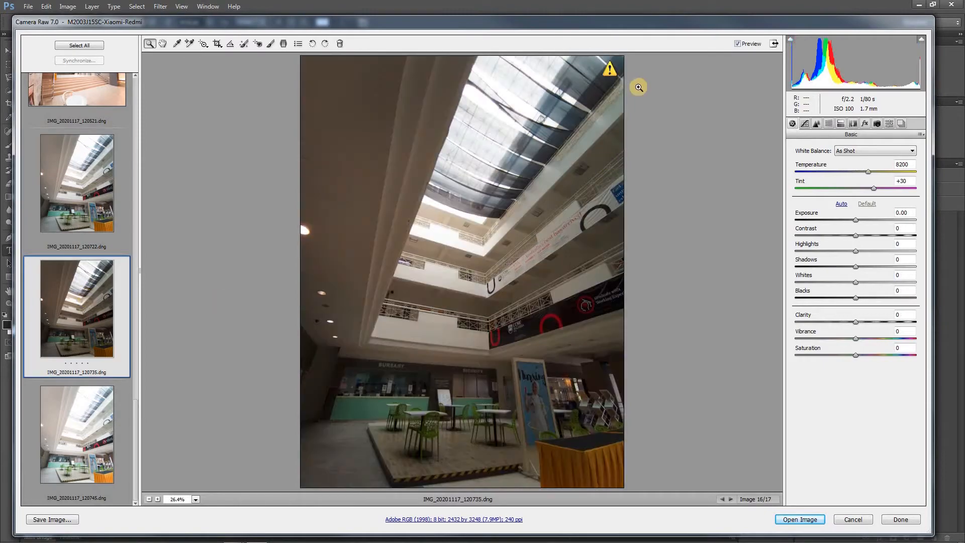
left_click(74, 439)
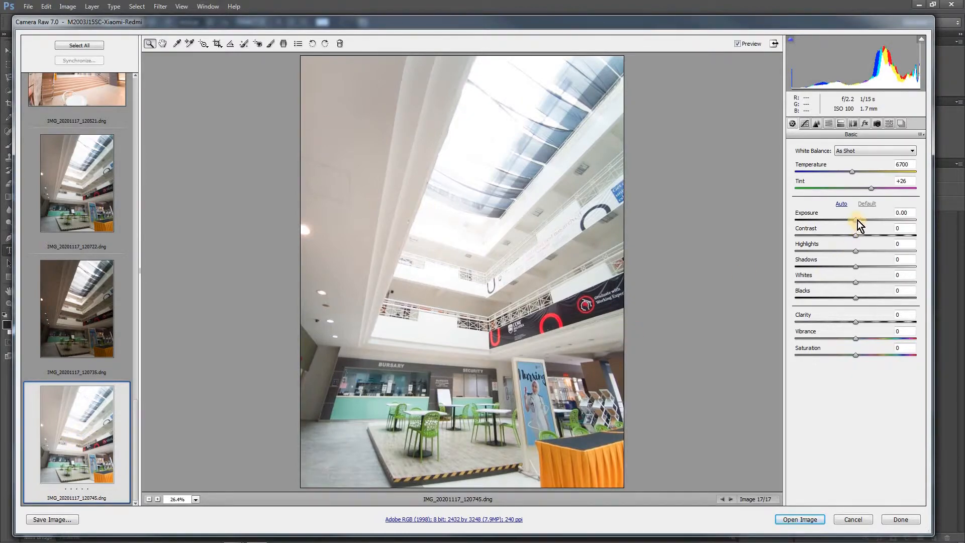
Set exposure to -2.35 and shadows to +58 on IMG_20201117_120745.dng
left_click_drag(856, 220, 822, 223)
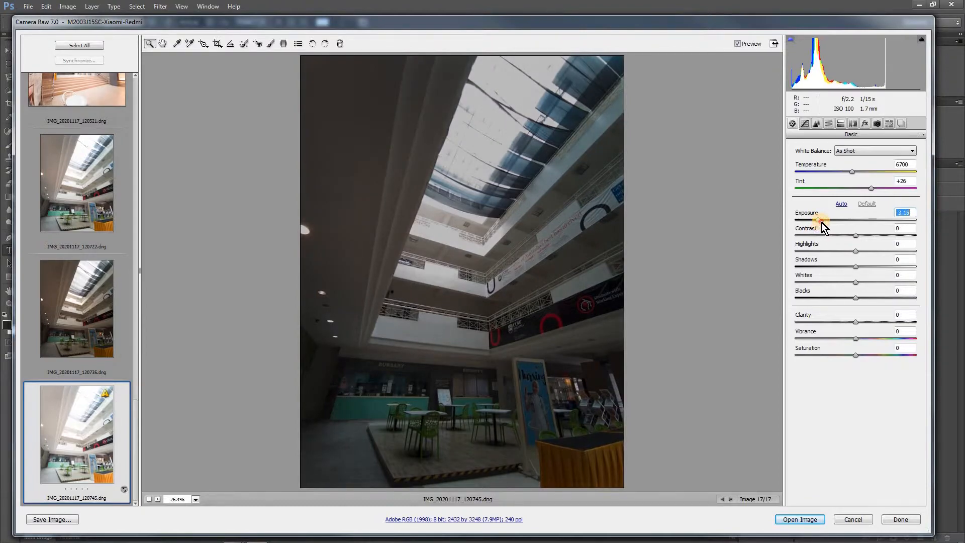
left_click_drag(856, 266, 890, 266)
left_click_drag(821, 220, 828, 222)
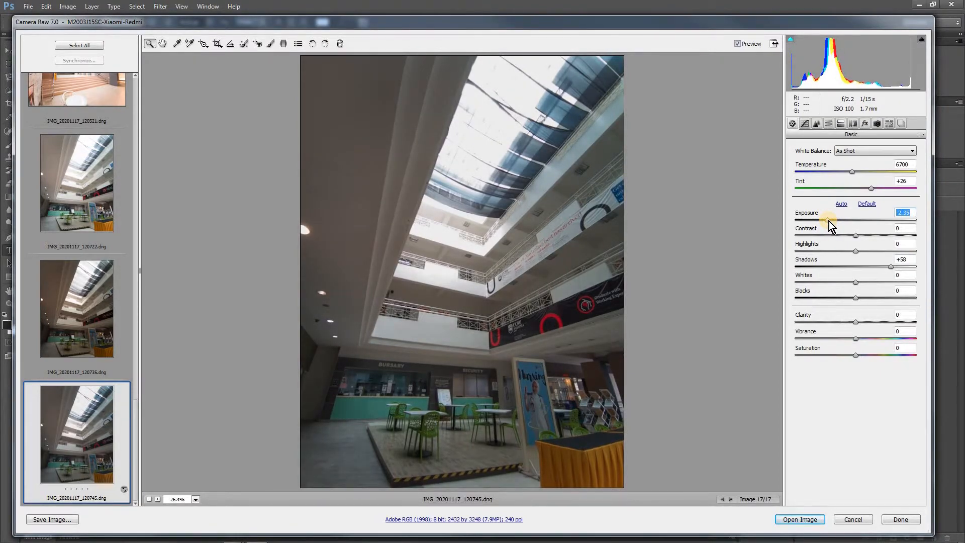
Adjust IMG_20201117_120735.dng with exposure -1.05, highlights +89, contrast -17 and clarity +16
left_click(67, 200)
left_click(103, 320)
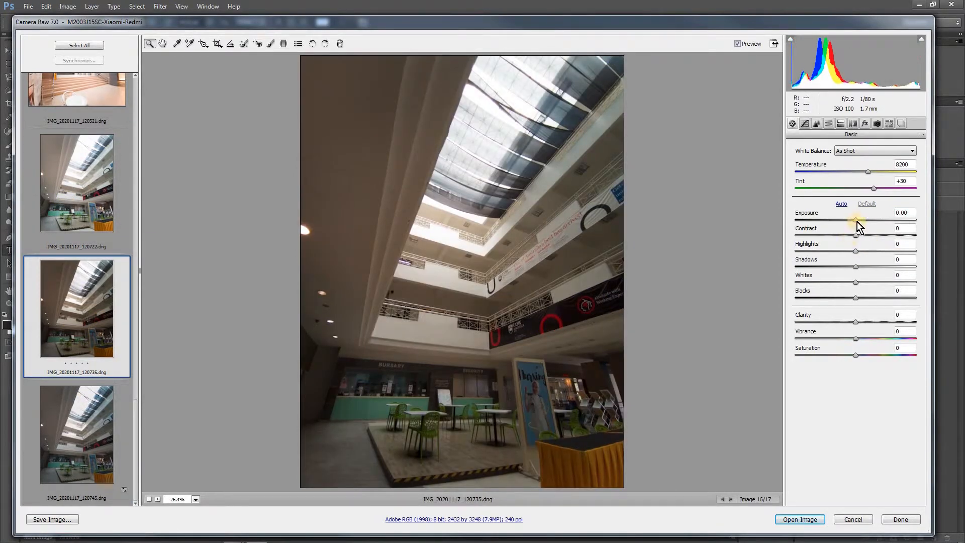
left_click_drag(849, 221, 844, 222)
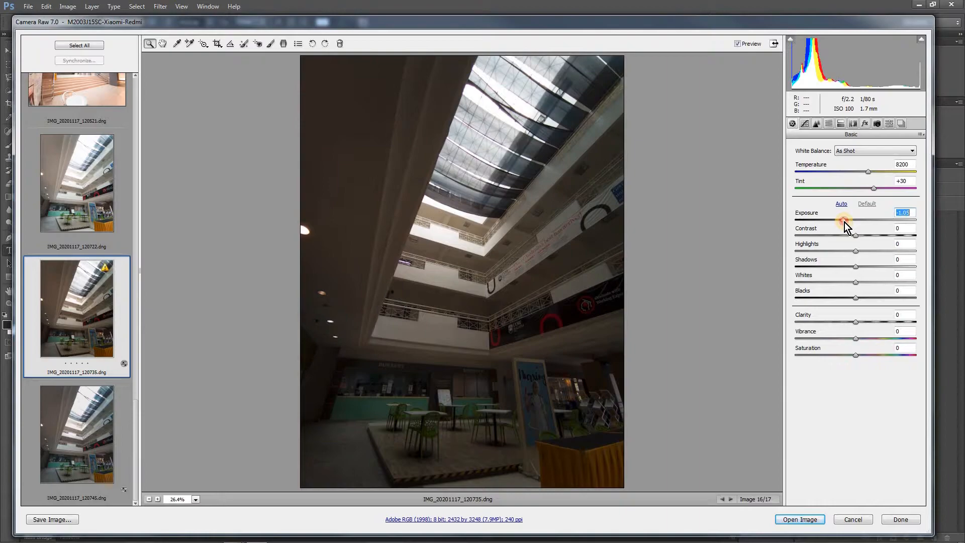
mouse_move(855, 251)
left_mouse_down()
mouse_move(914, 252)
mouse_move(845, 237)
left_mouse_up()
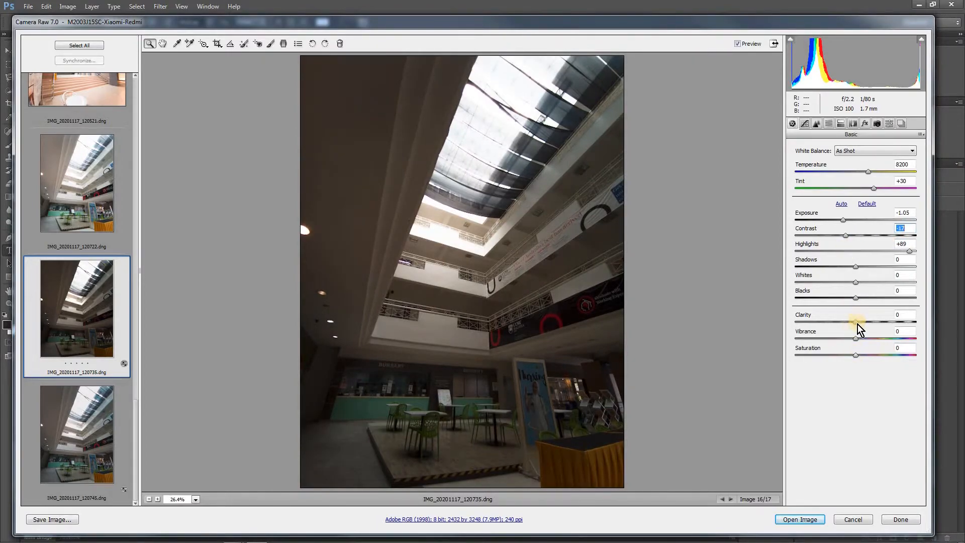
left_click_drag(864, 325, 867, 325)
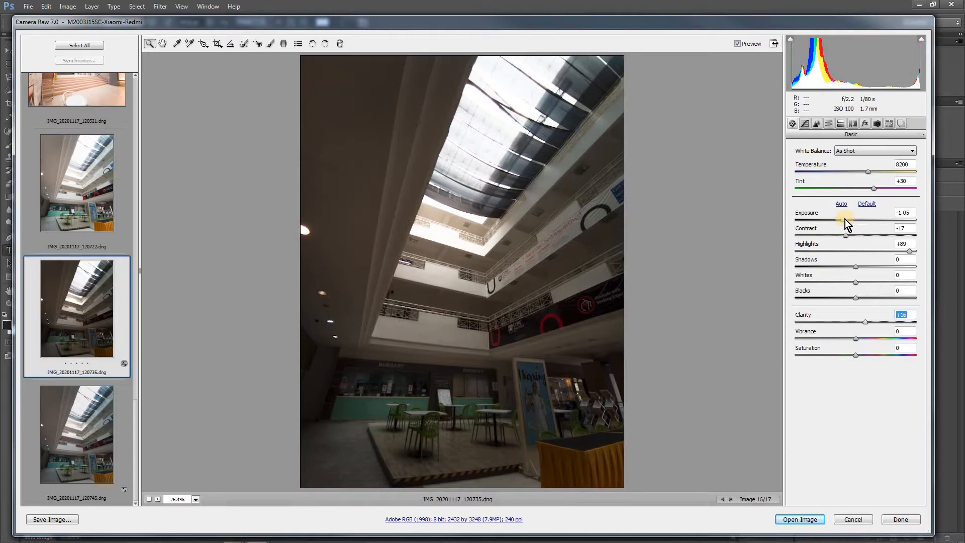
Rework the tone of IMG_20201117_120735.dng with highlights -100, exposure +0.25, shadows +8 and clarity +20
left_click_drag(849, 219, 852, 220)
left_click_drag(910, 251, 909, 251)
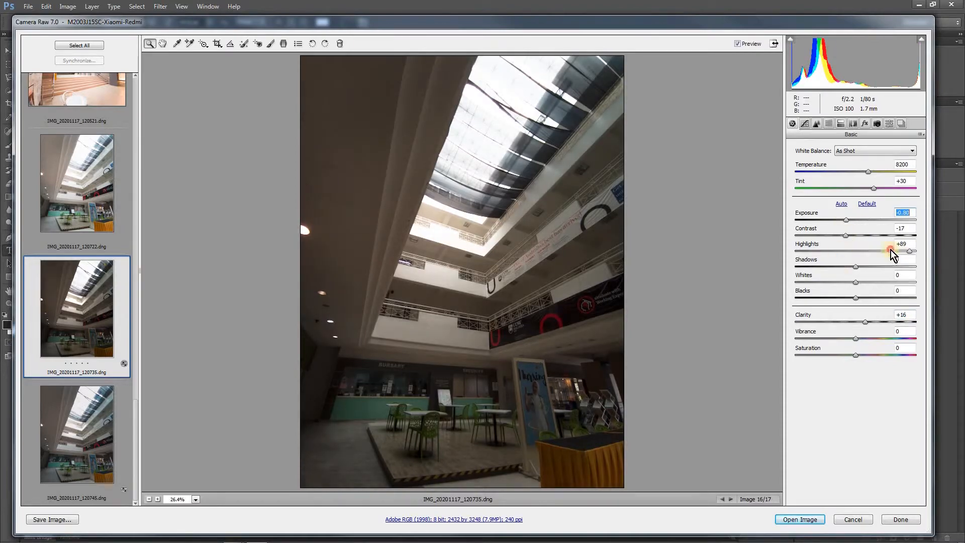
left_click_drag(778, 252, 776, 253)
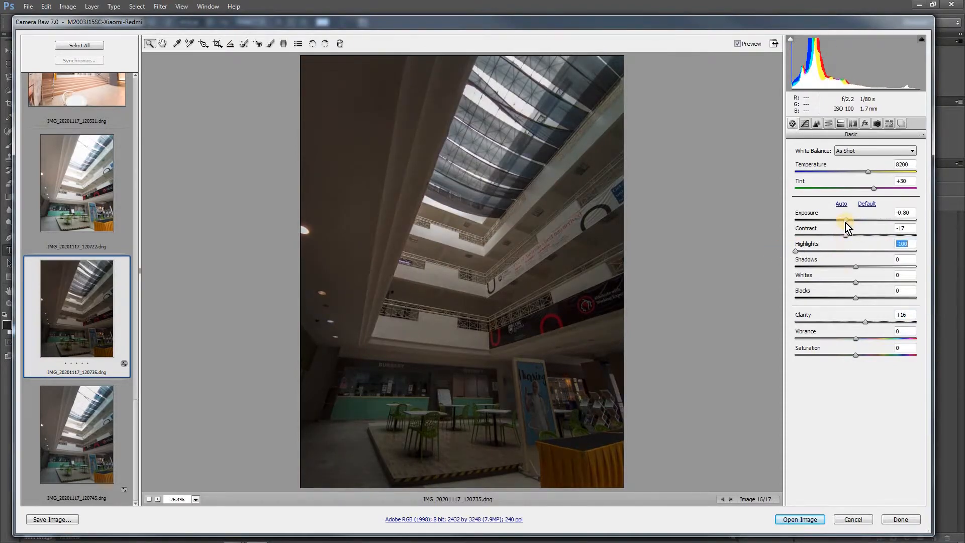
left_click_drag(848, 220, 860, 219)
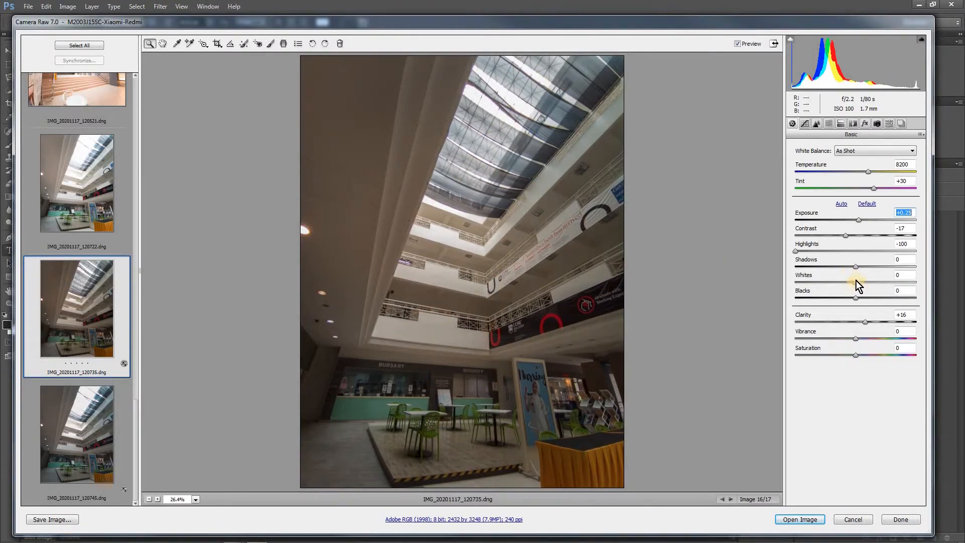
left_click_drag(855, 267, 858, 267)
left_click(871, 325)
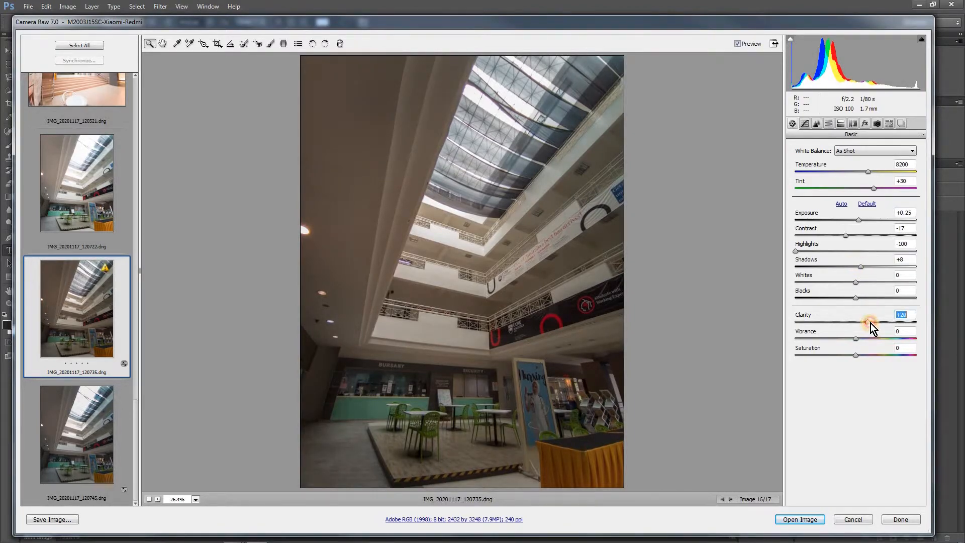
Apply noise reduction to IMG_20201117_120735.dng with luminance 22, luminance contrast 9 and color 28
left_click(817, 124)
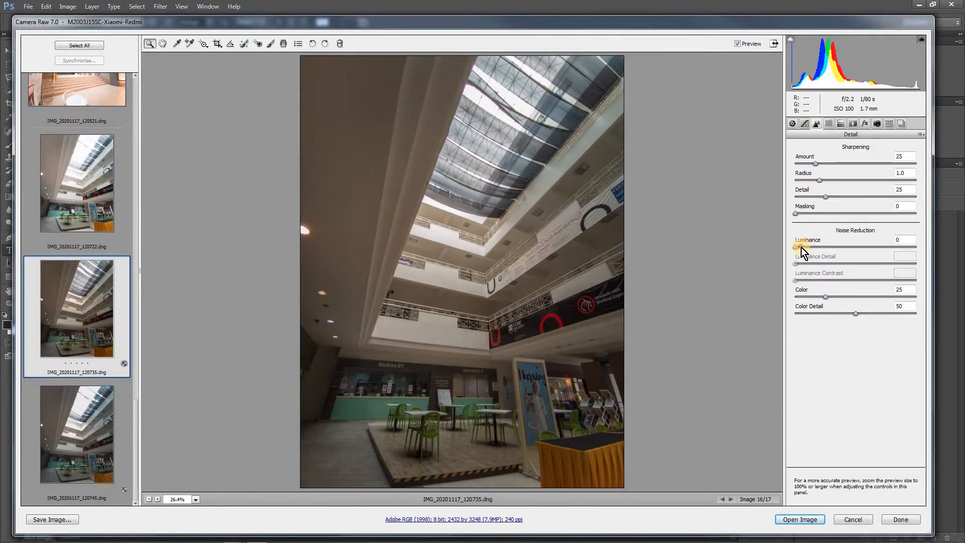
left_click_drag(801, 248, 822, 247)
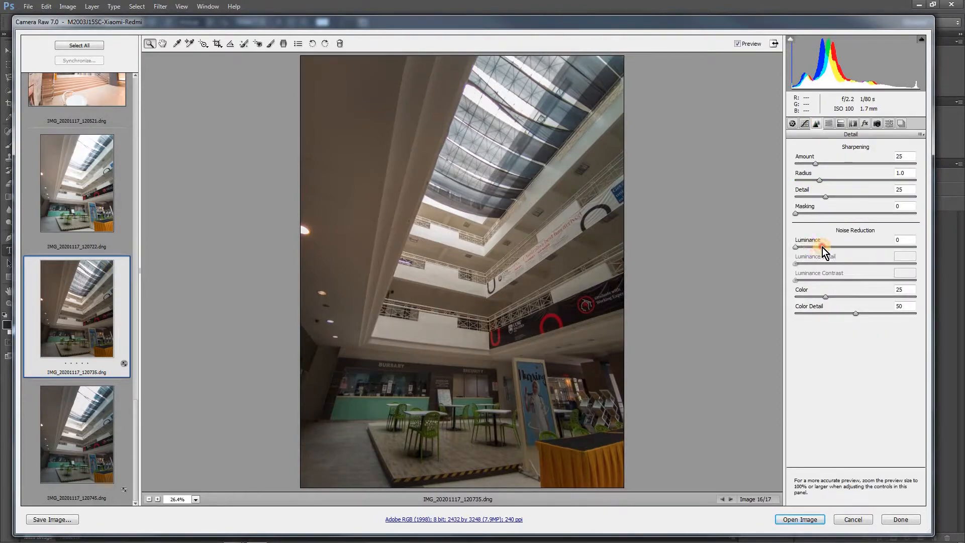
left_click(828, 296)
left_click(806, 280)
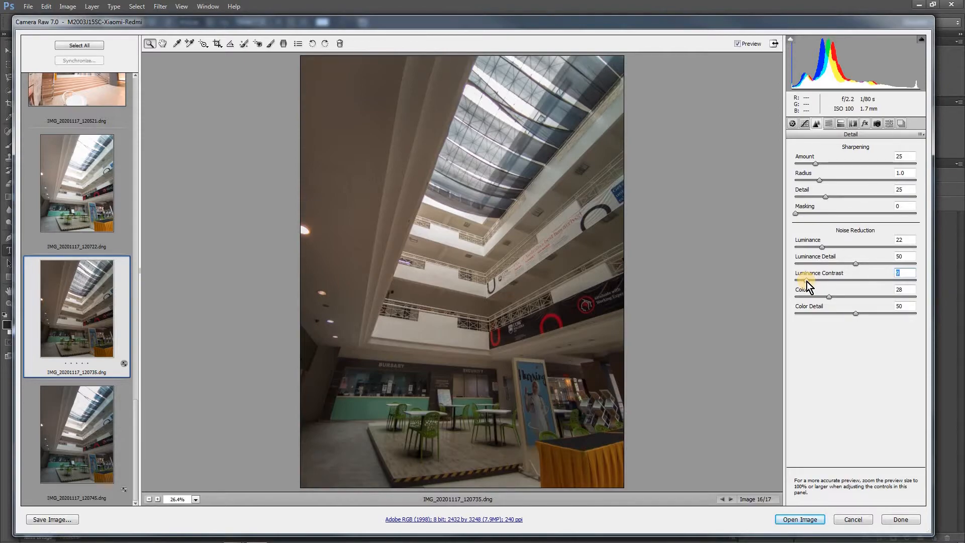
Discard all Camera Raw changes and open IMG_20201117_114914_1.jpg and IMG_20201117_115000_1.jpg together from the ep 5 folder
left_click(857, 519)
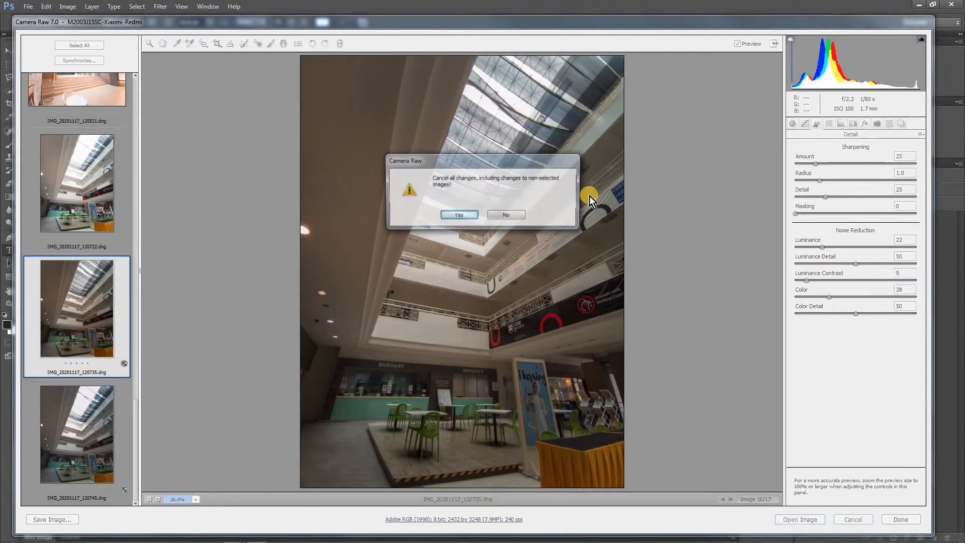
left_click(469, 217)
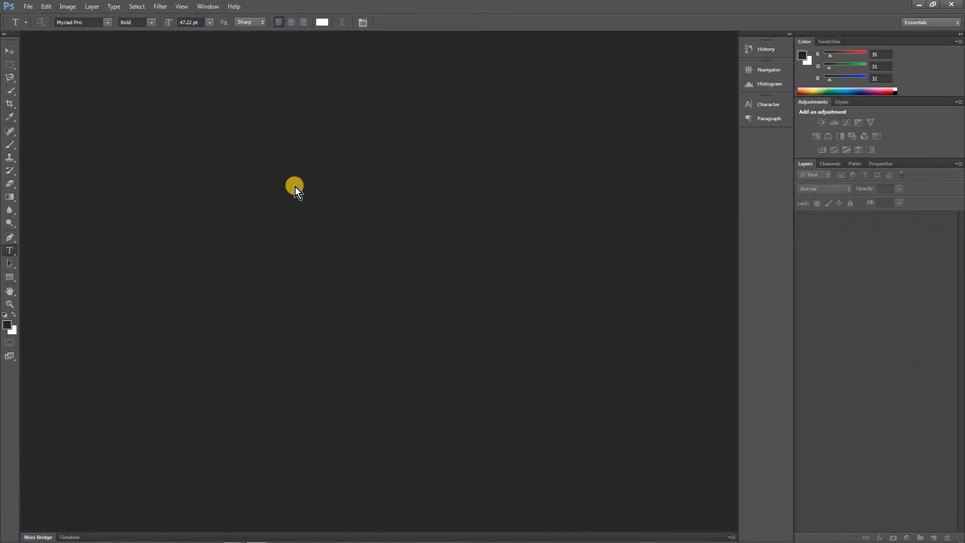
double_click(295, 186)
left_click(376, 96)
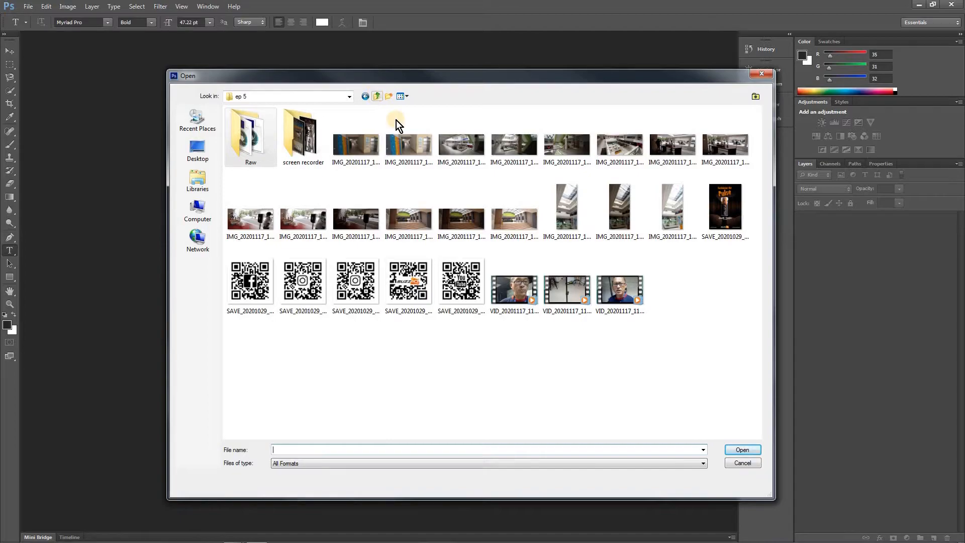
left_click(366, 146)
left_click(408, 149, "ctrl")
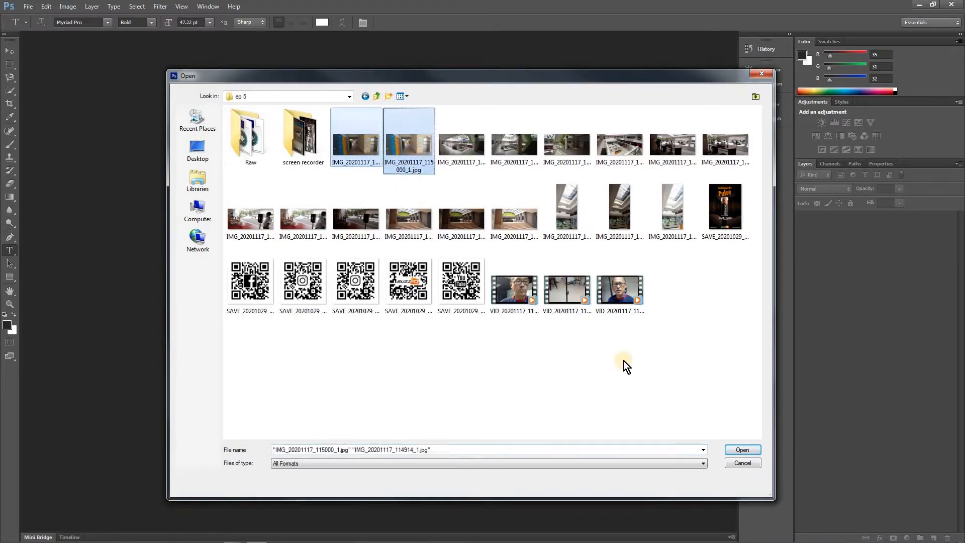
left_click(741, 450)
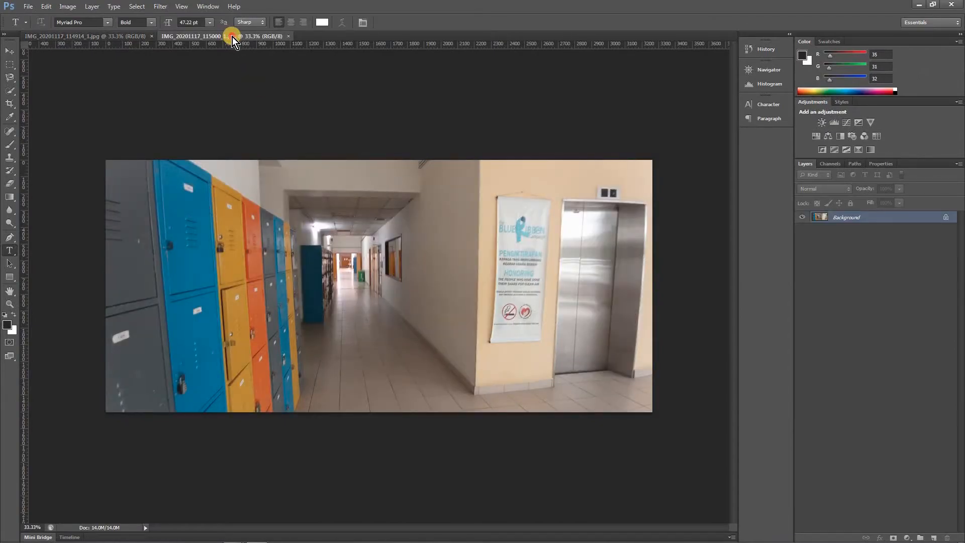
Float IMG_20201117_115000_1.jpg in its own window to compare it with the other corridor photo, and close it
left_click_drag(232, 37, 351, 129)
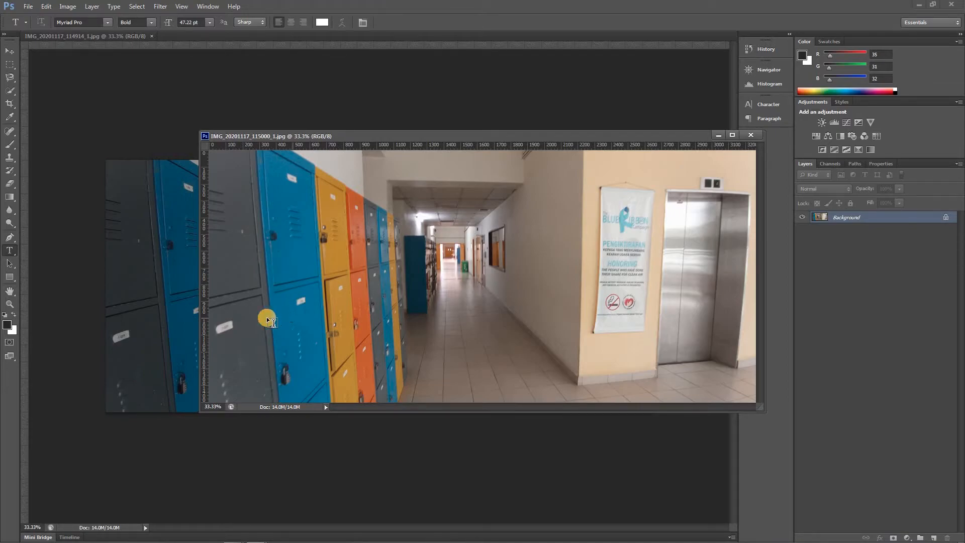
left_click(748, 136)
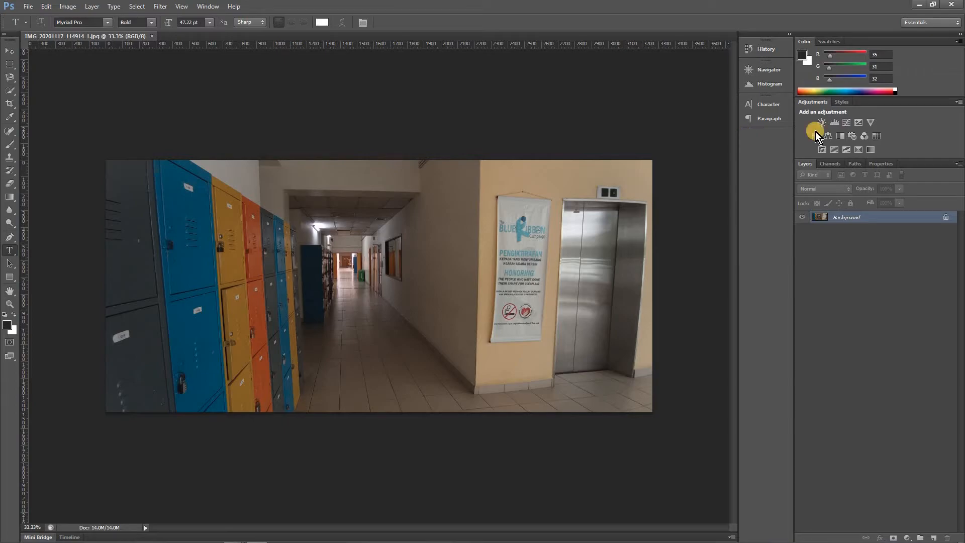
Apply Shadows/Highlights to IMG_20201117_114914_1.jpg with shadows at 17% and highlights at 41%
left_click(61, 8)
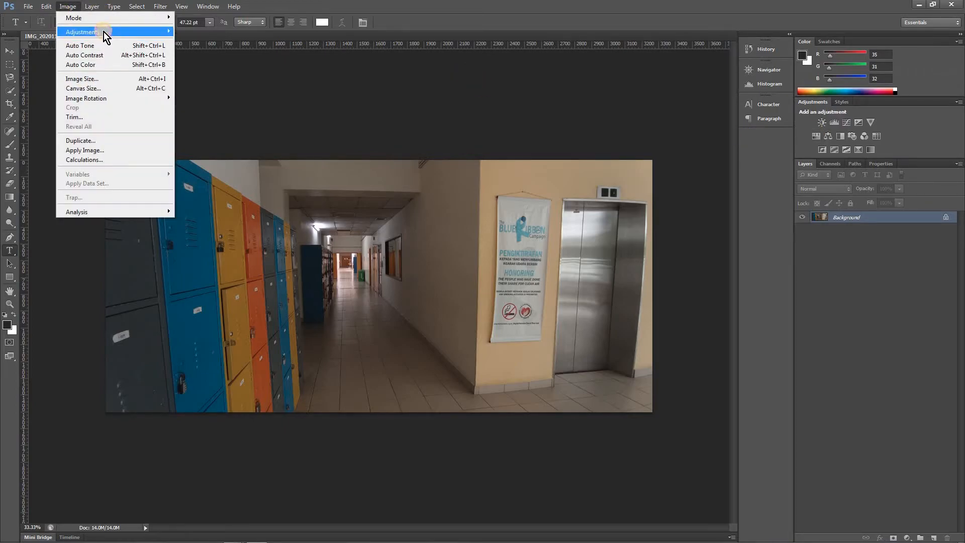
mouse_move(103, 31)
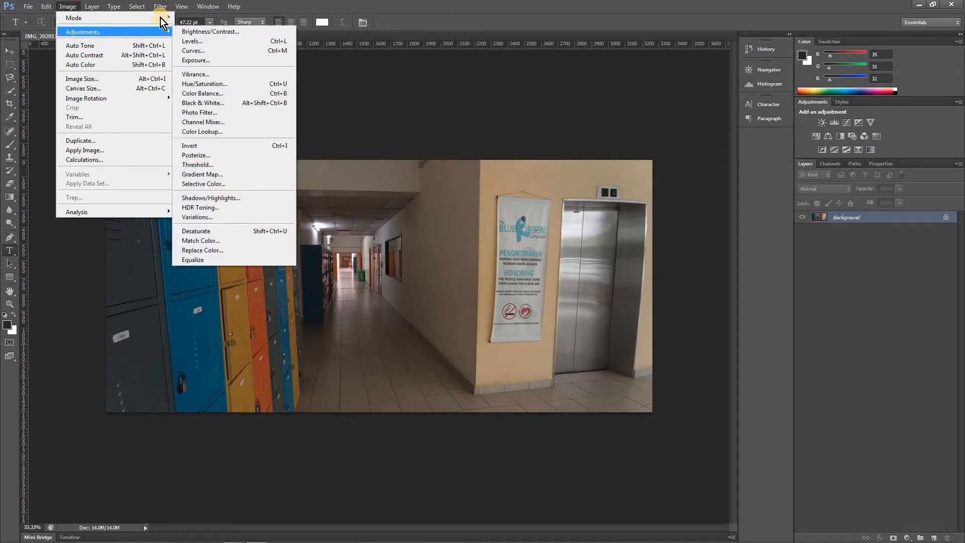
left_click(221, 198)
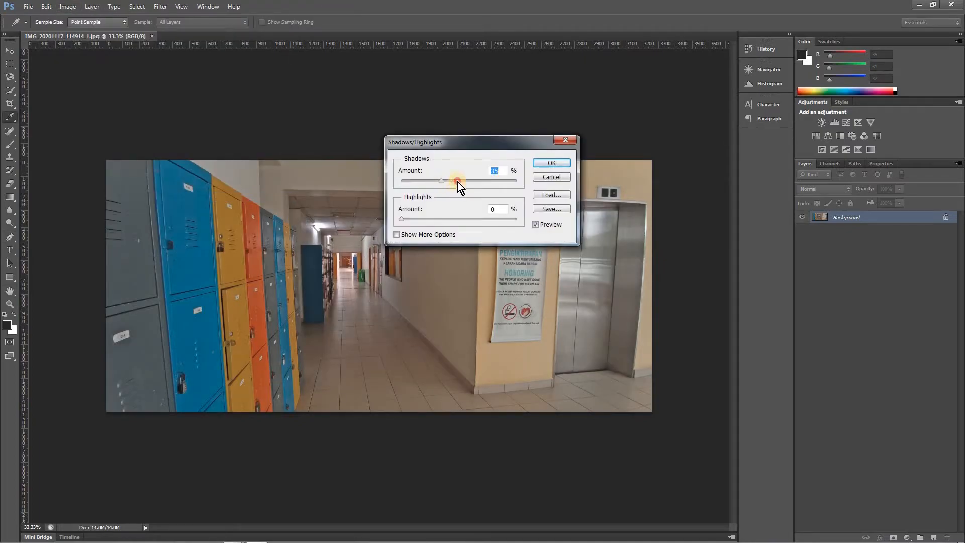
left_click_drag(491, 182, 411, 182)
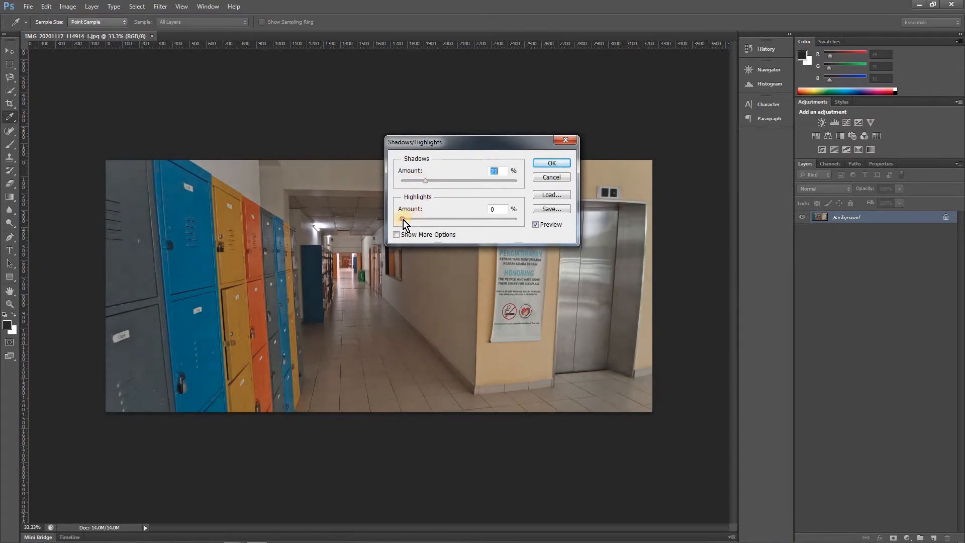
left_click_drag(442, 219, 451, 220)
left_click_drag(406, 182, 421, 182)
left_click(452, 218)
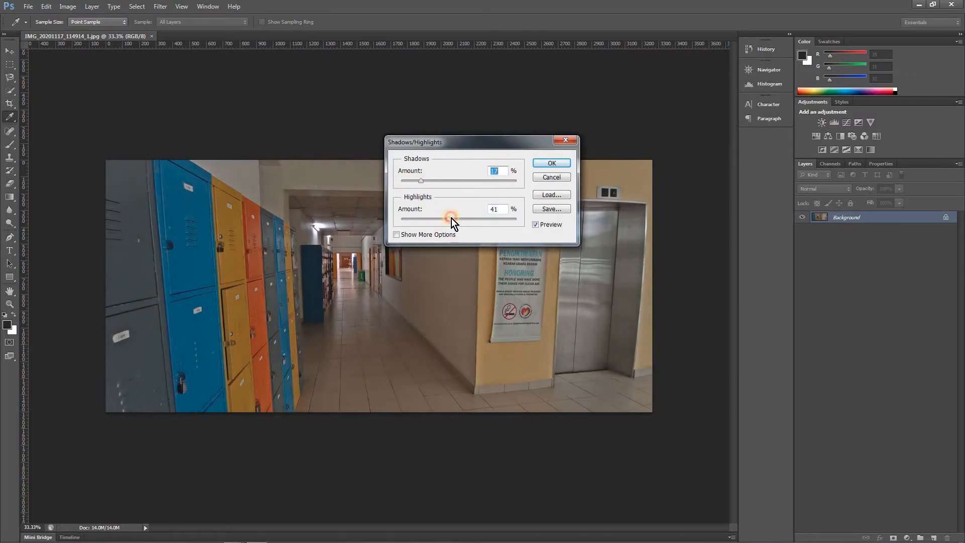
left_click(552, 163)
Brighten the corridor photo with Levels, setting the input white point to 182 and the midtones to 0.92
key("t")
key("ctrl+l")
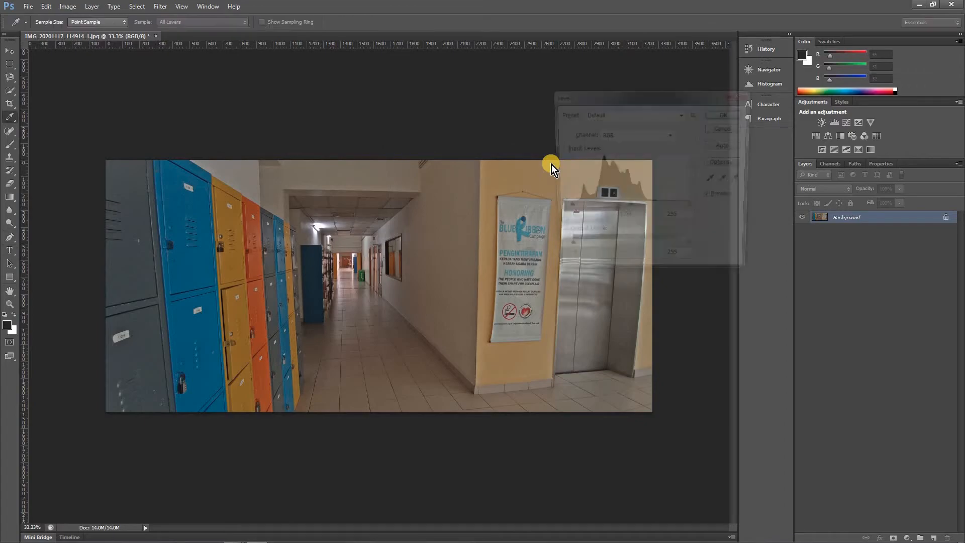
left_click_drag(692, 207, 613, 209)
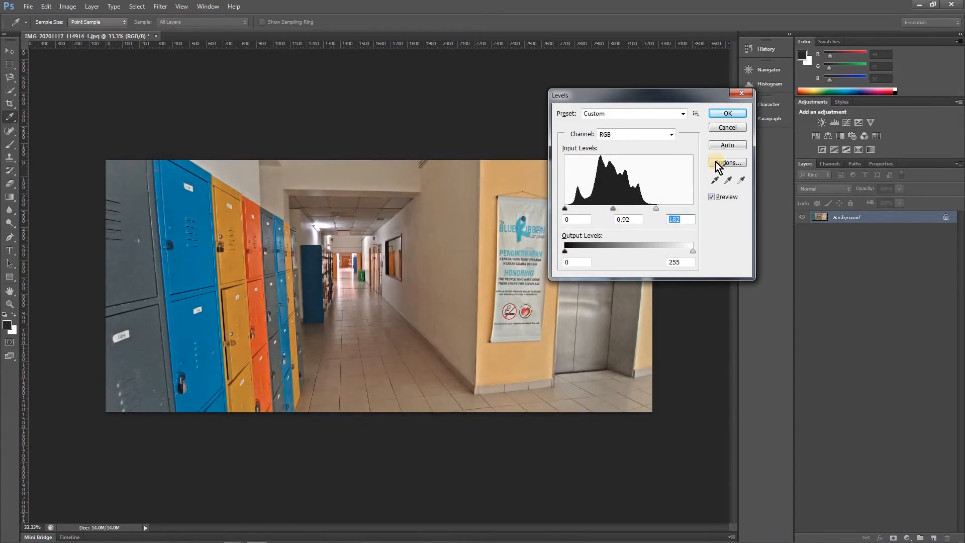
left_click(727, 114)
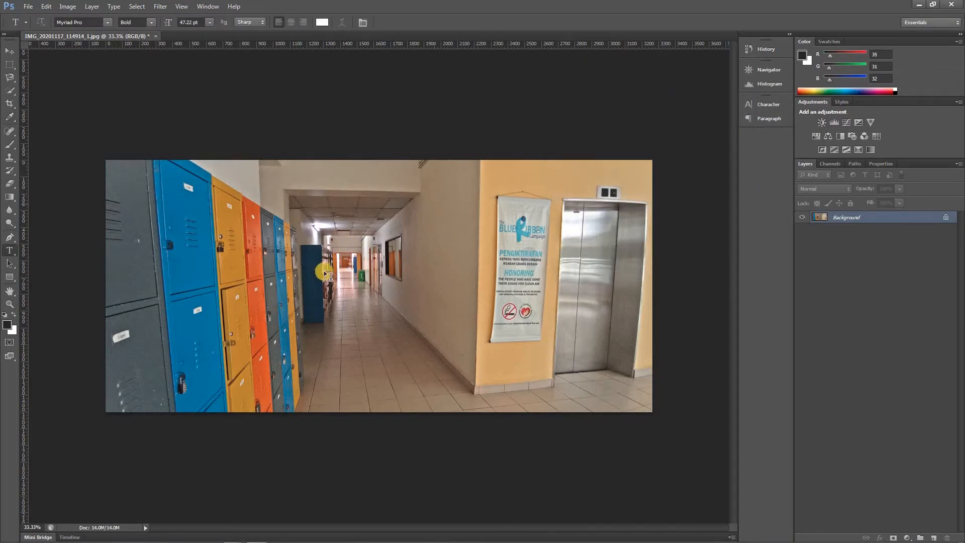
Examine the corridor ceiling, wall light and lockers up close for noise, and return to the whole image
left_click_drag(334, 255, 370, 294)
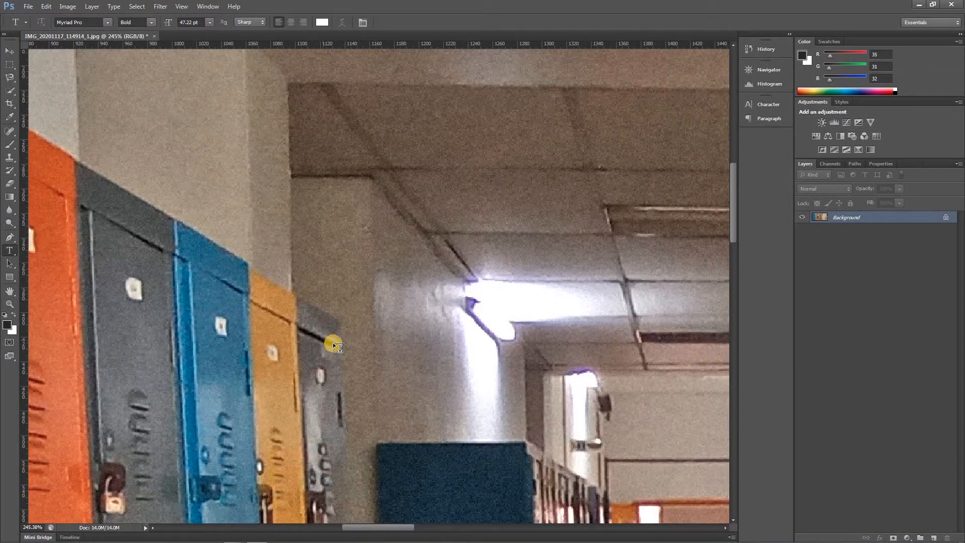
left_click_drag(344, 350, 318, 332)
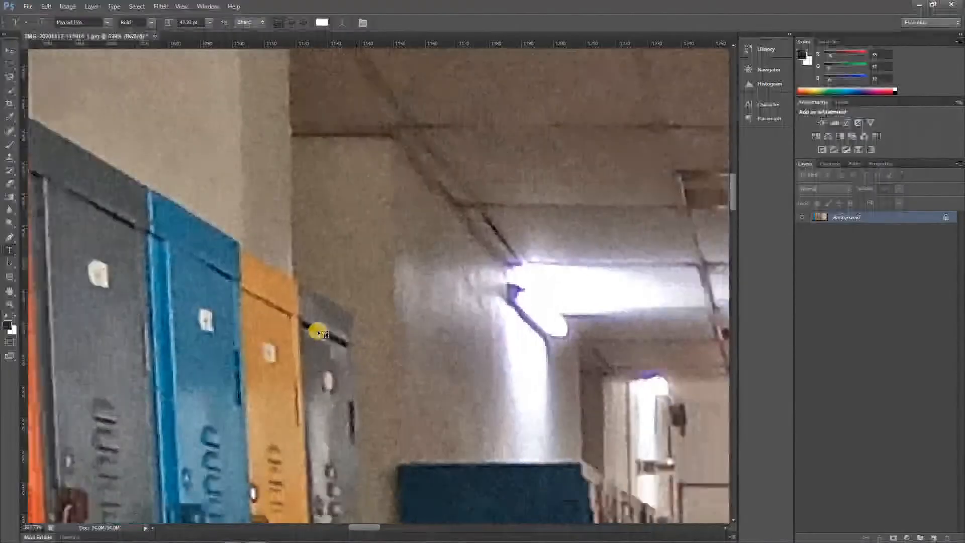
left_click_drag(443, 312, 330, 232)
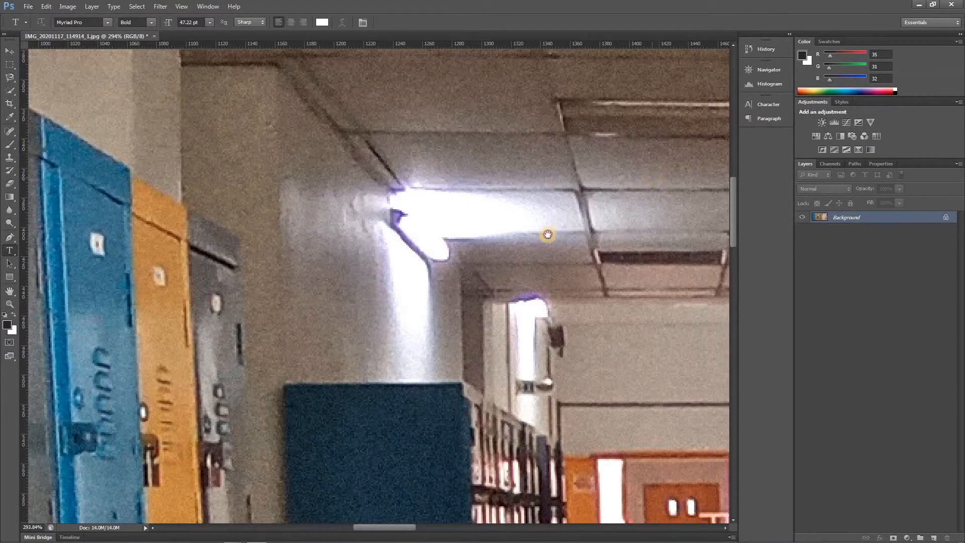
left_click_drag(548, 235, 463, 251)
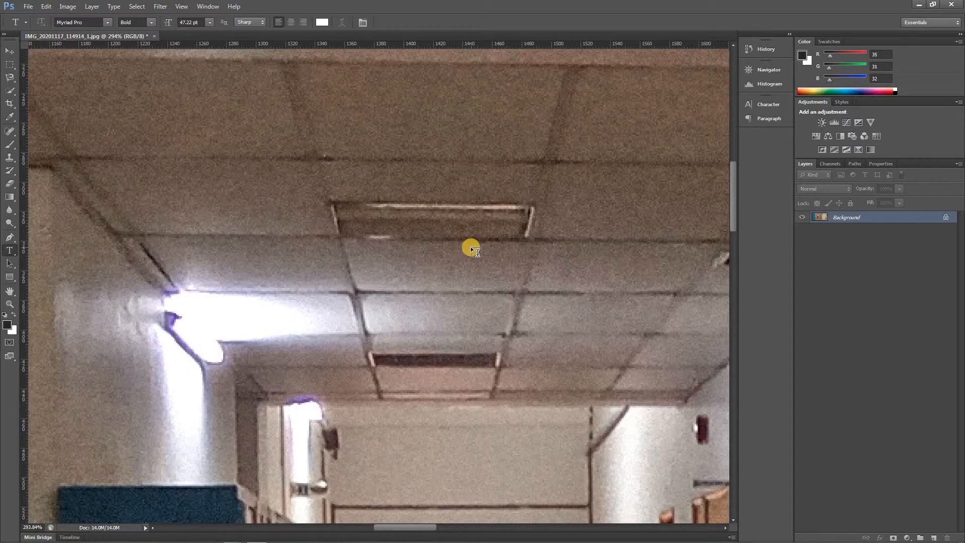
left_click(370, 181, "alt")
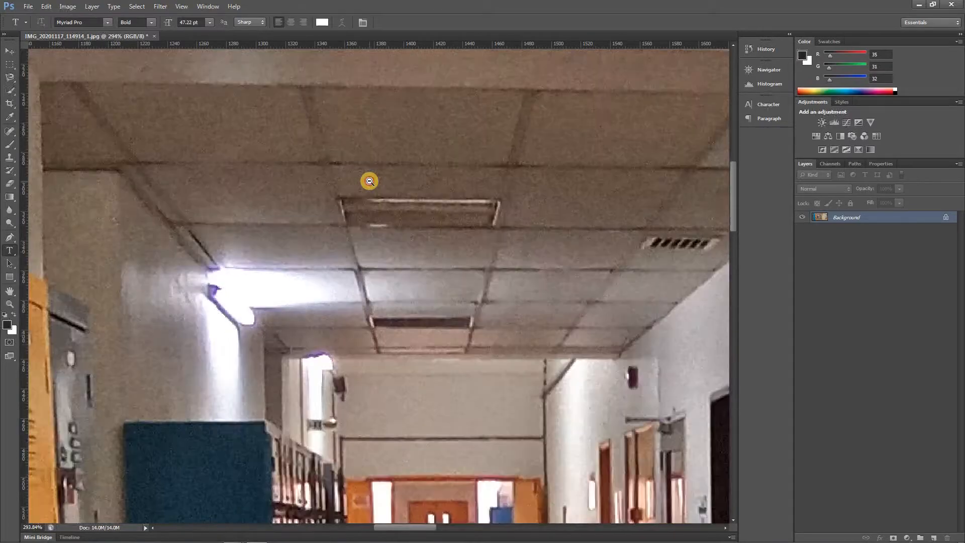
left_click(370, 181, "alt")
left_click(369, 181, "alt")
left_click(369, 181, "alt")
left_click(369, 181, "alt")
left_click(363, 216, "ctrl")
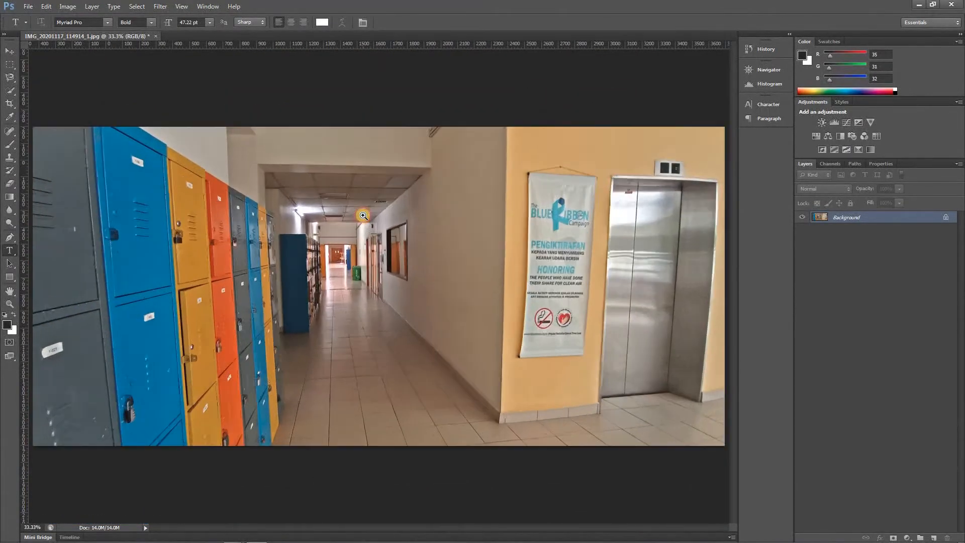
left_click(363, 215, "ctrl")
left_click(363, 215, "alt")
left_click(362, 215, "alt")
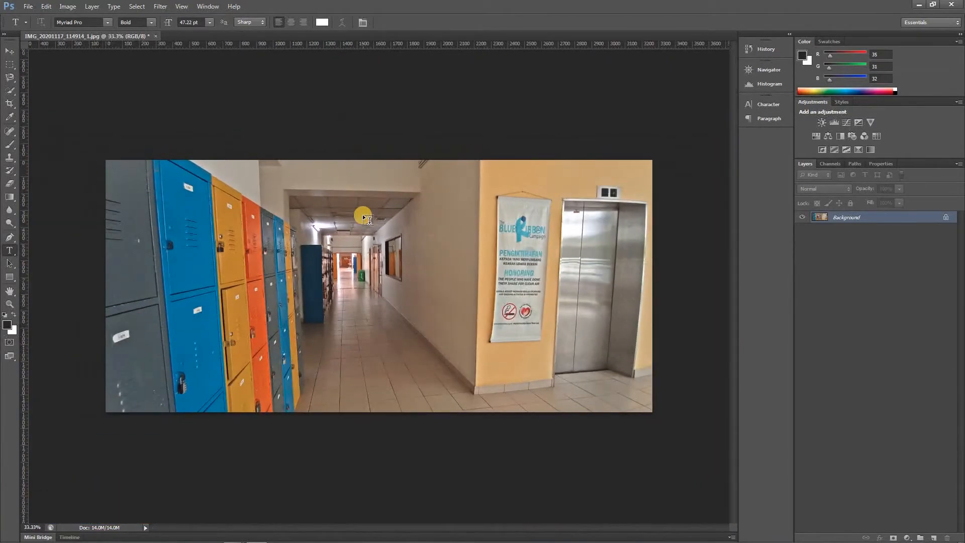
Close IMG_20201117_114914_1.jpg without saving and open IMG_20201117_120101_1.jpg from the ep 5 folder
left_click(157, 38)
left_click(484, 207)
double_click(376, 169)
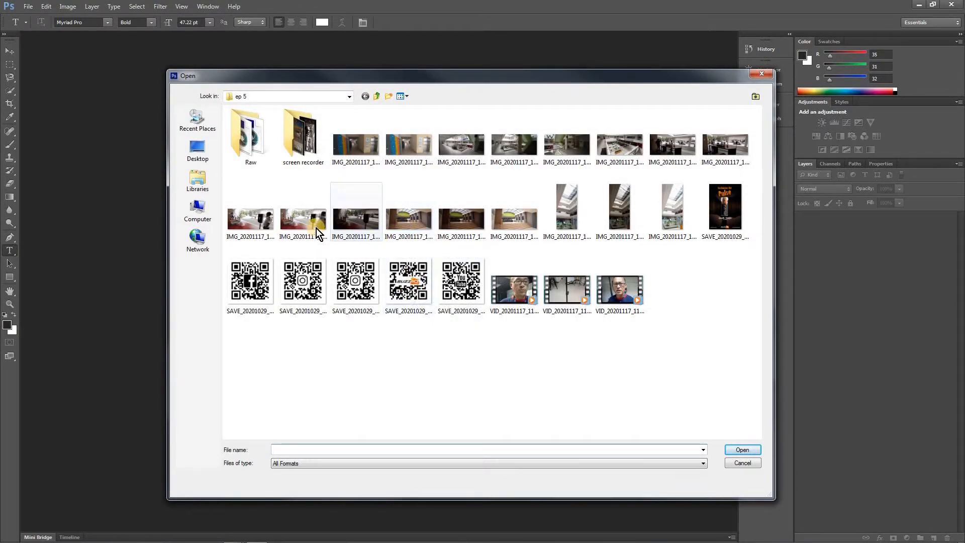
left_click(250, 219)
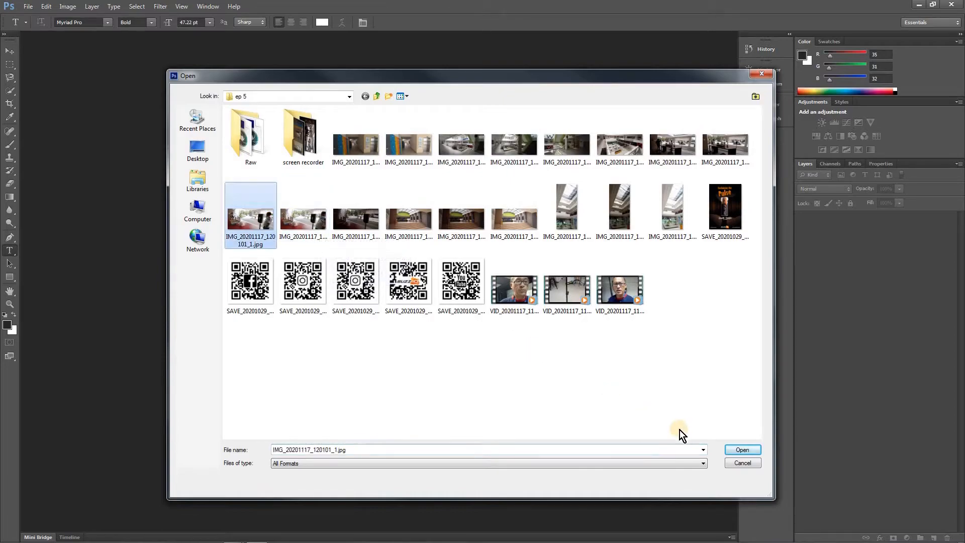
left_click(740, 450)
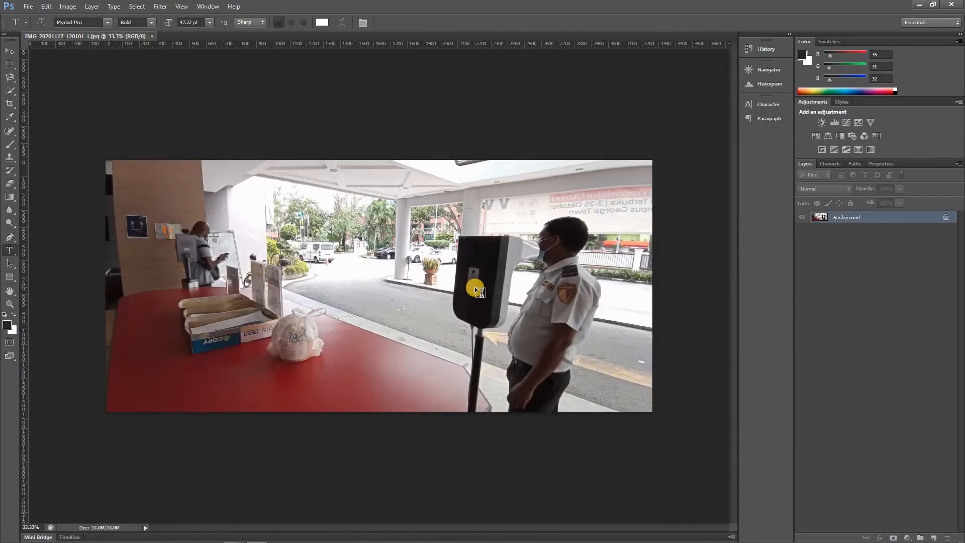
Close IMG_20201117_120101_1.jpg and open IMG_20201117_120115_1.jpg instead
left_click(153, 36)
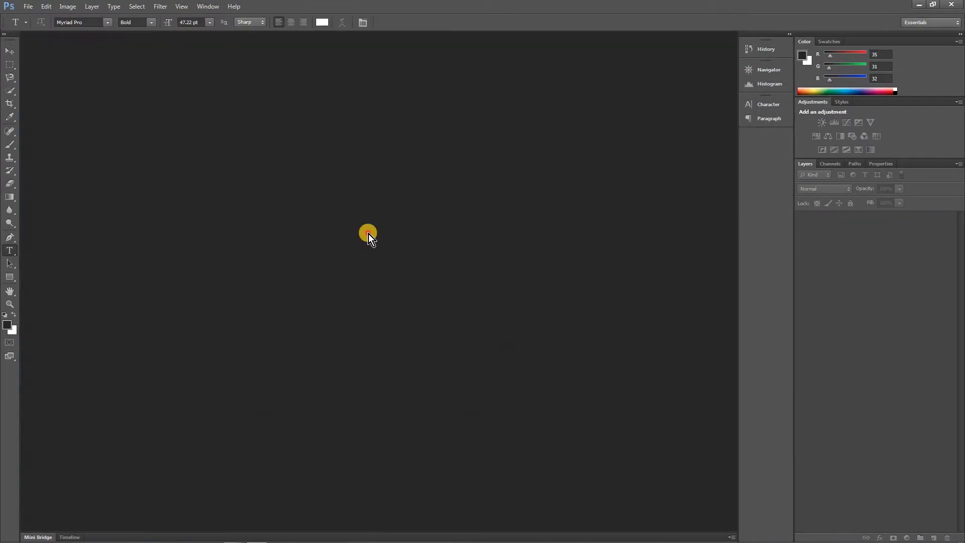
double_click(369, 234)
left_click(324, 218)
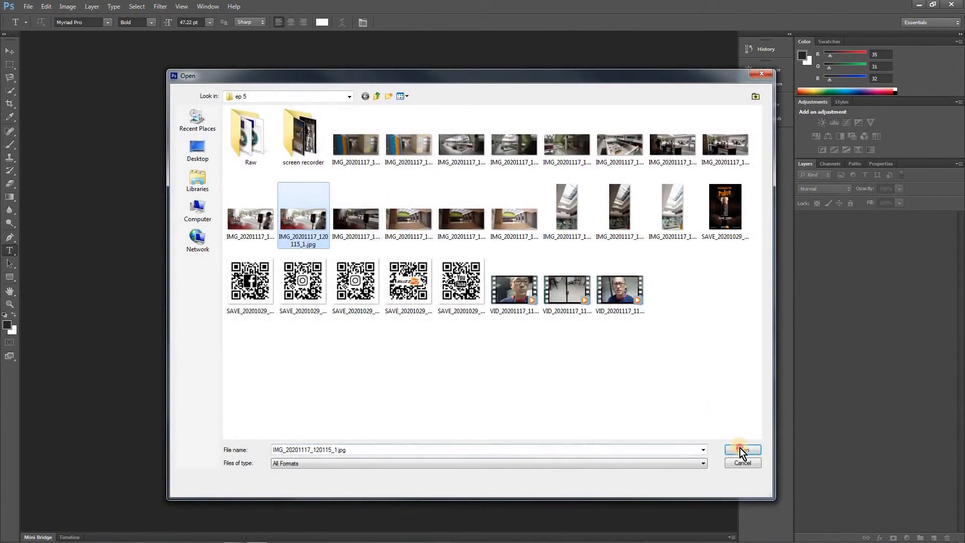
left_click(741, 450)
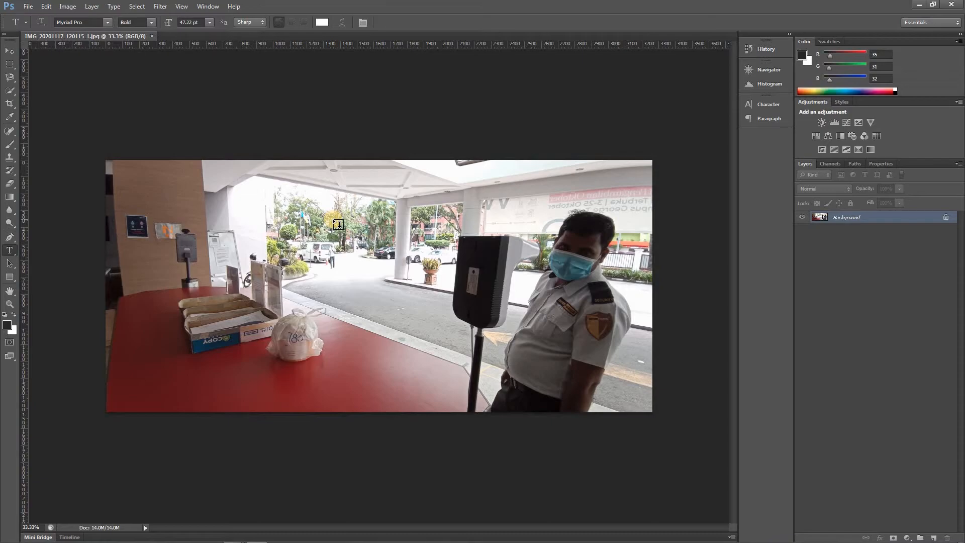
key("ctrl+l")
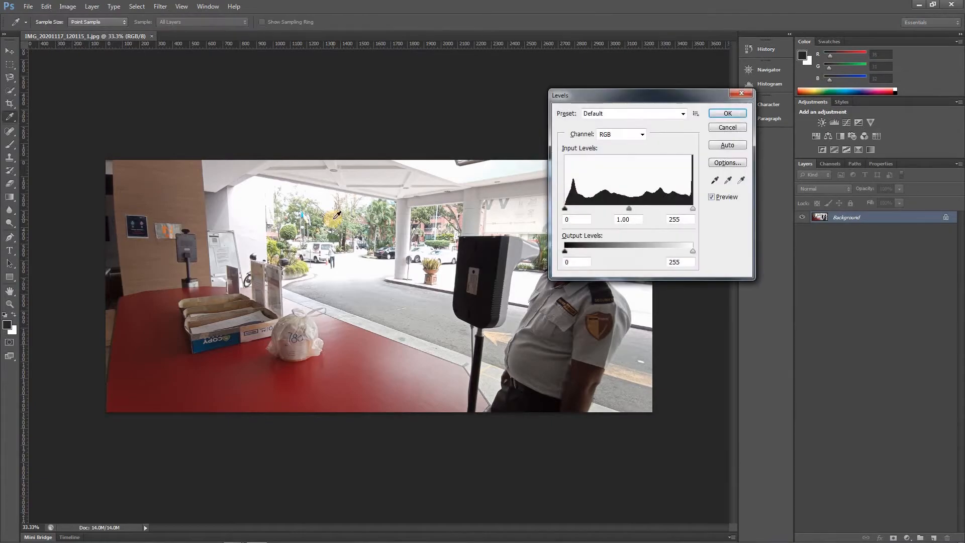
left_click_drag(629, 209, 654, 209)
left_click(727, 146)
left_click(737, 128)
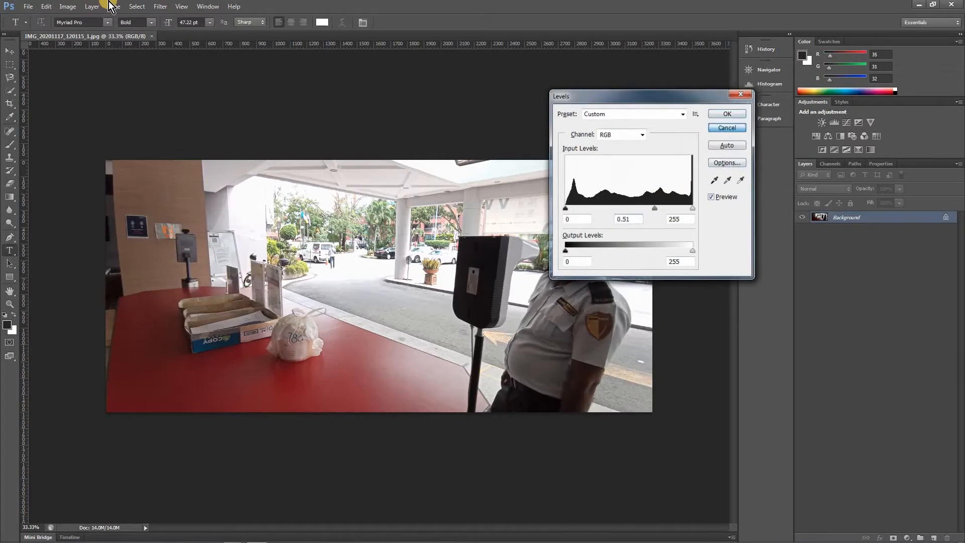
Apply Shadows/Highlights to the reception counter photo with the Shadows amount at 29% and the Highlights amount at 76%
left_click(68, 8)
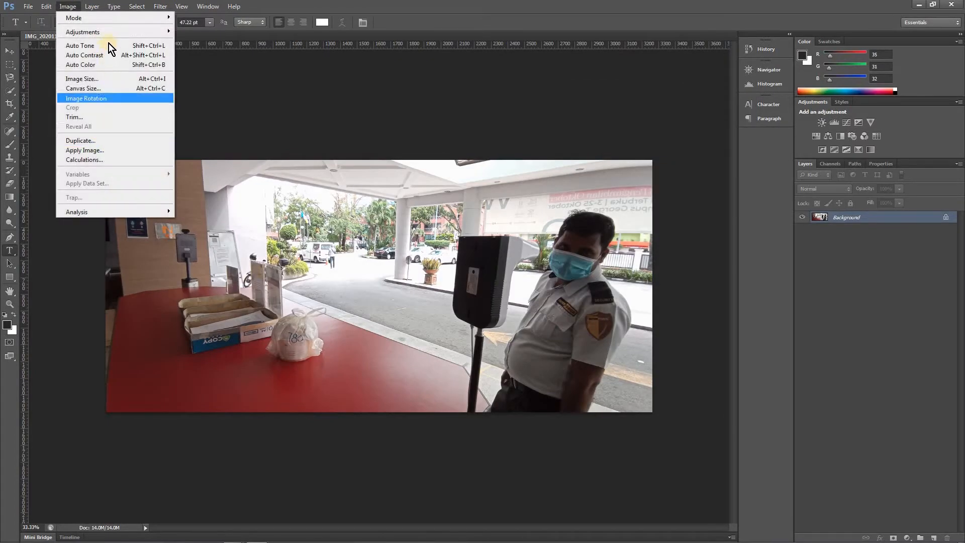
mouse_move(108, 32)
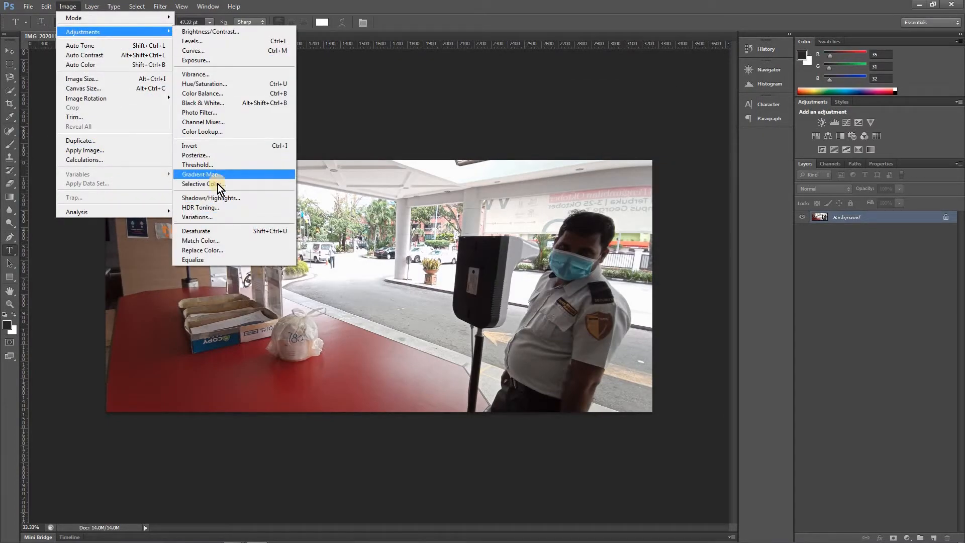
left_click(217, 197)
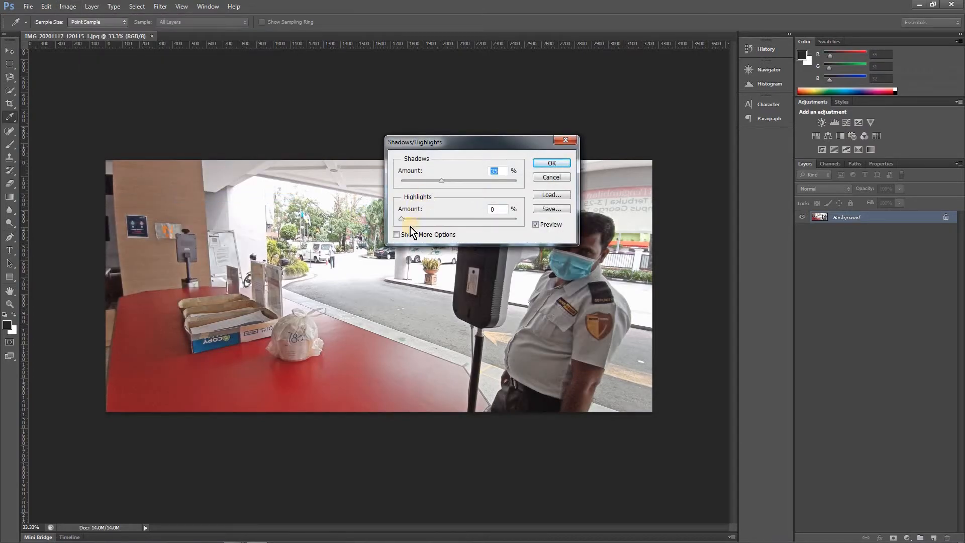
left_click_drag(403, 220, 482, 220)
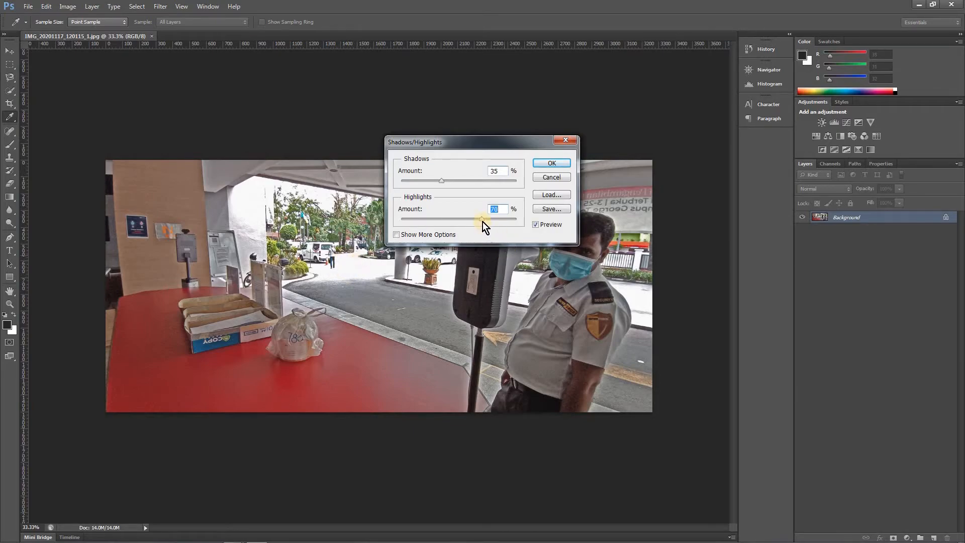
mouse_move(500, 222)
left_mouse_down()
mouse_move(459, 228)
mouse_move(493, 226)
left_mouse_up()
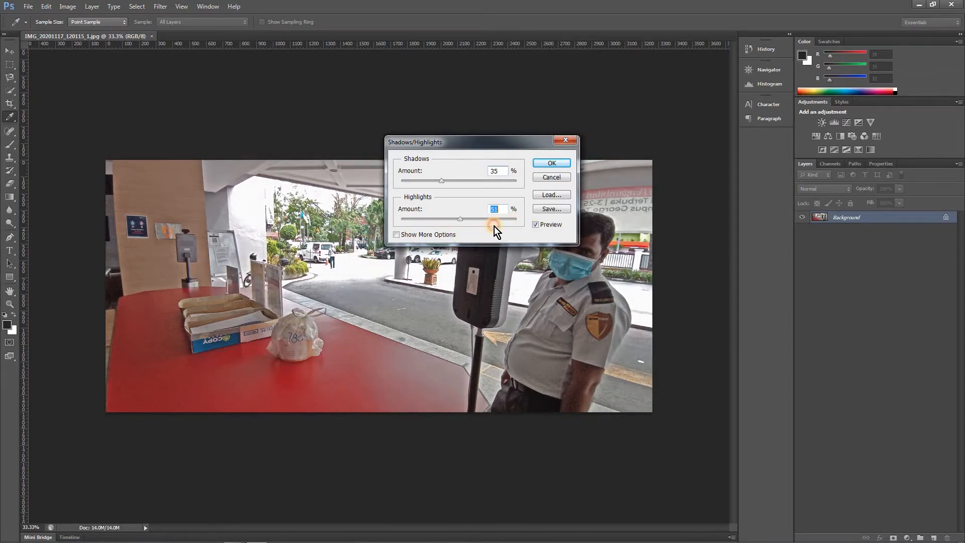
left_click_drag(474, 184, 437, 182)
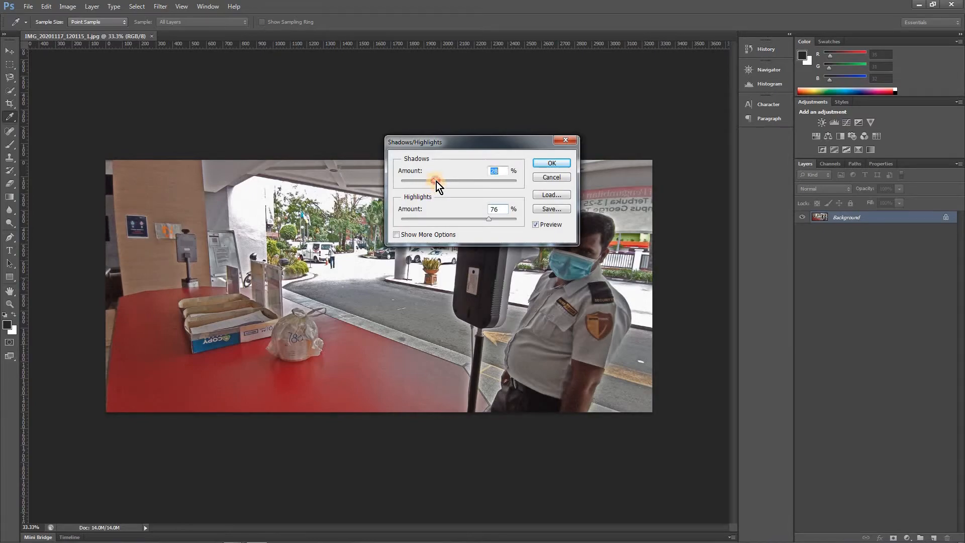
left_click(539, 166)
key("t")
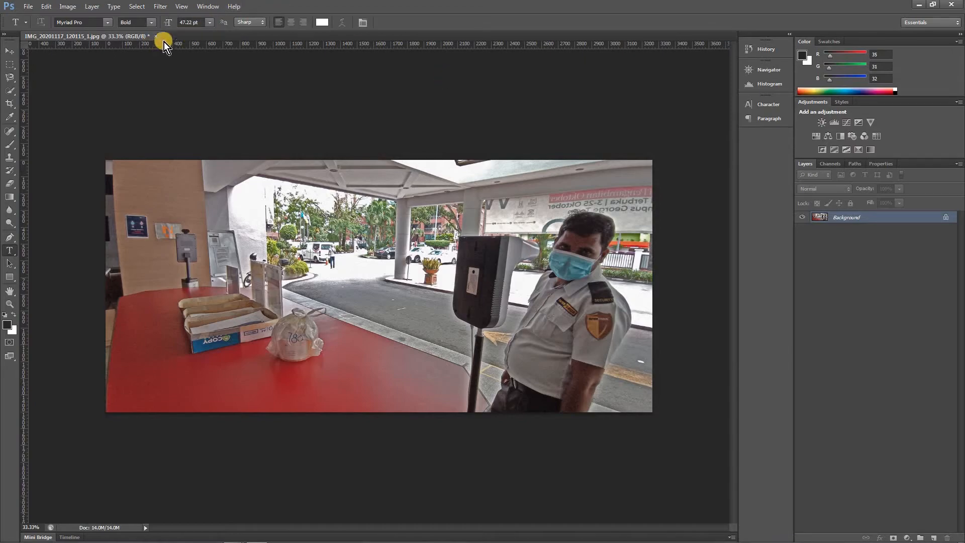
Close the counter photo without saving and open IMG_20201117_120414_1.jpg, IMG_20201117_120507_1.jpg and IMG_20201117_120521_1.jpg from the ep 5 folder
key("ctrl+w")
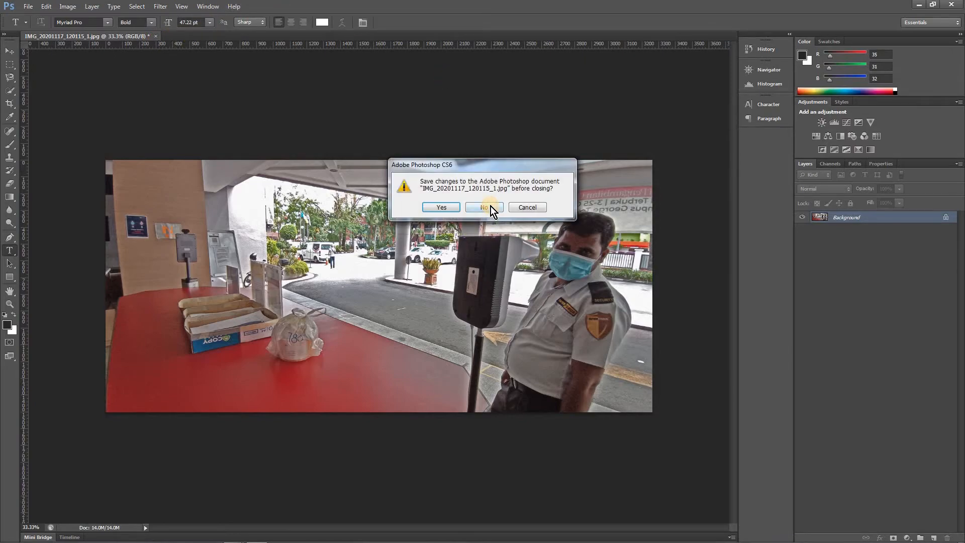
left_click(490, 206)
double_click(457, 204)
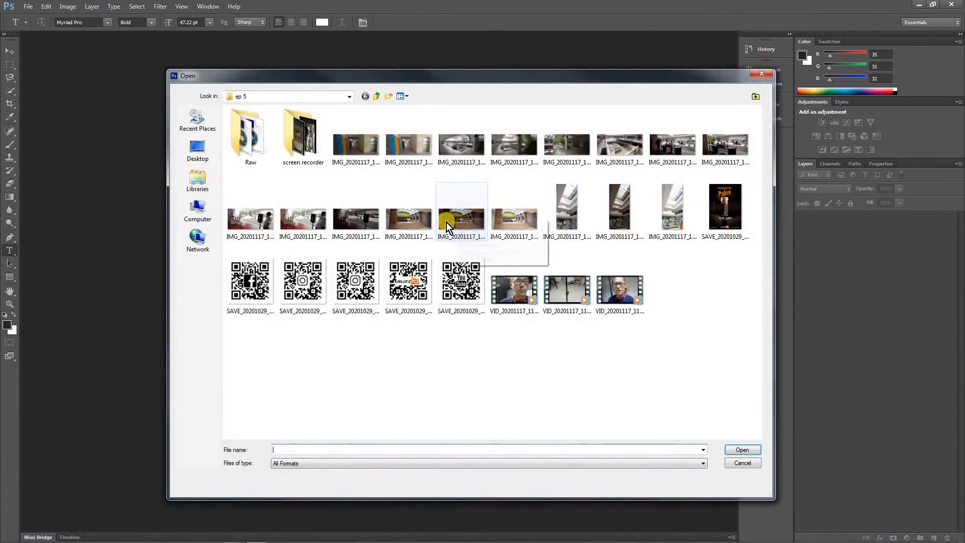
left_click(406, 222)
left_click(520, 219, "shift")
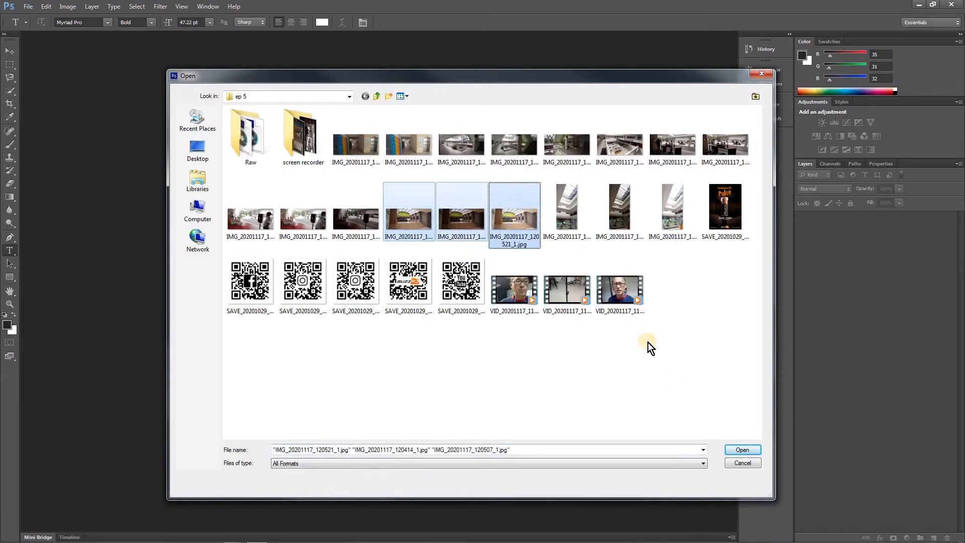
left_click(732, 449)
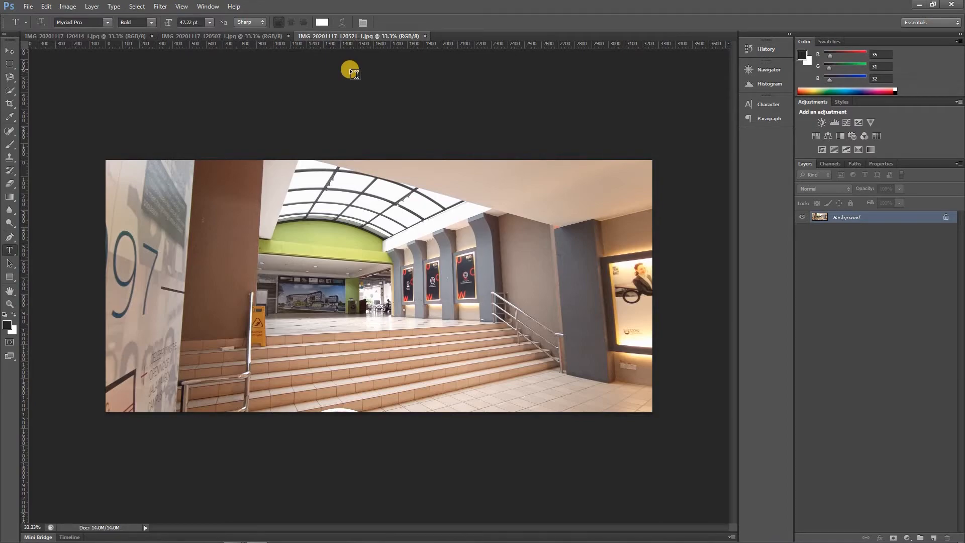
Compare the exposure of the skylight, stairs and far wall across the three open staircase photos
left_click(255, 37)
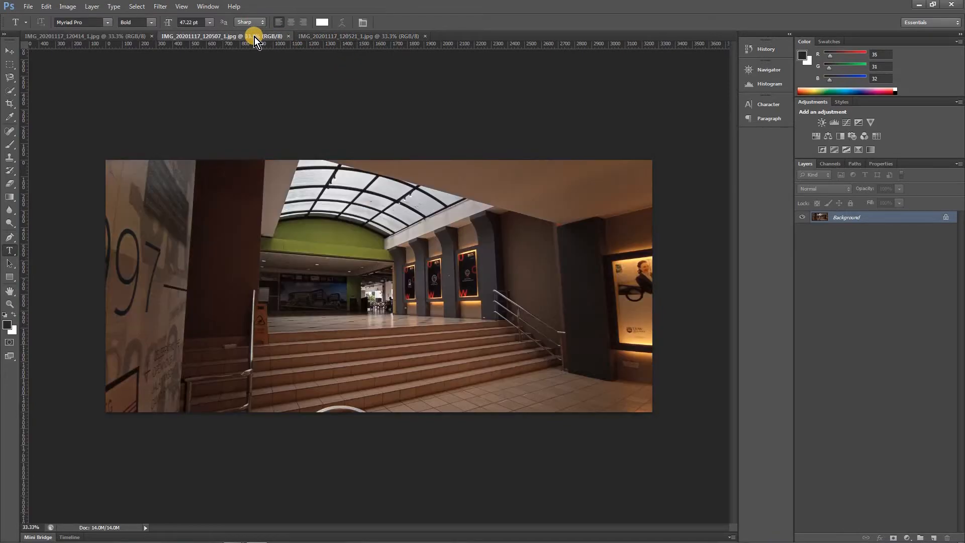
left_click(100, 38)
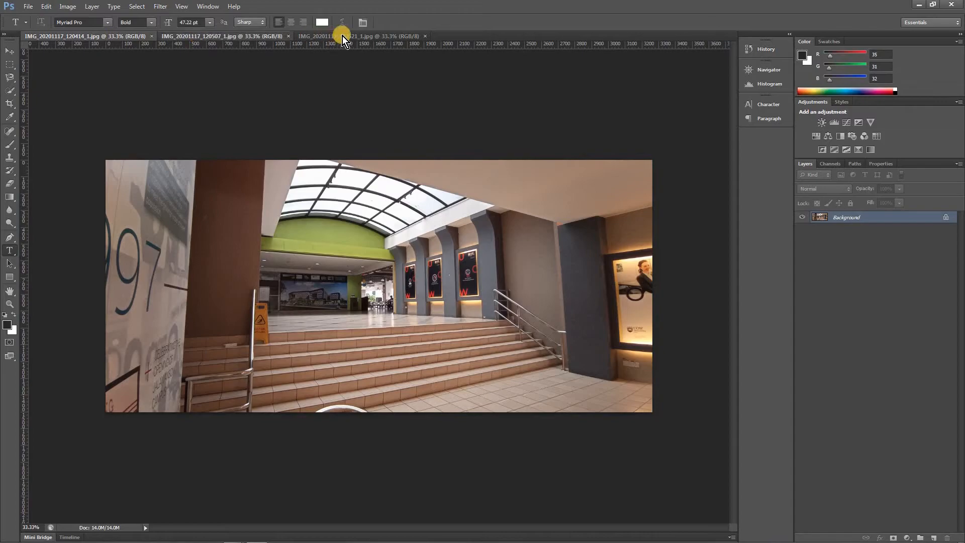
left_click(342, 36)
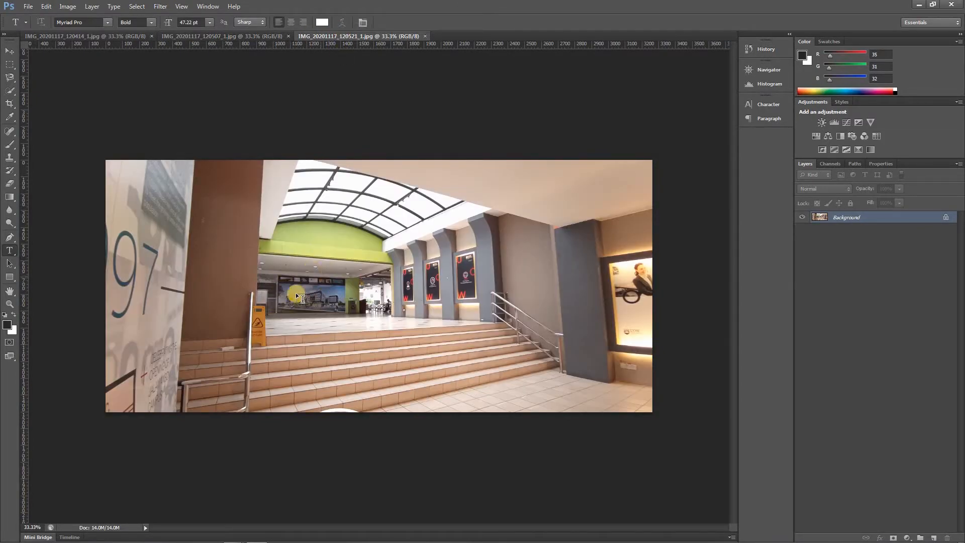
left_click(235, 37)
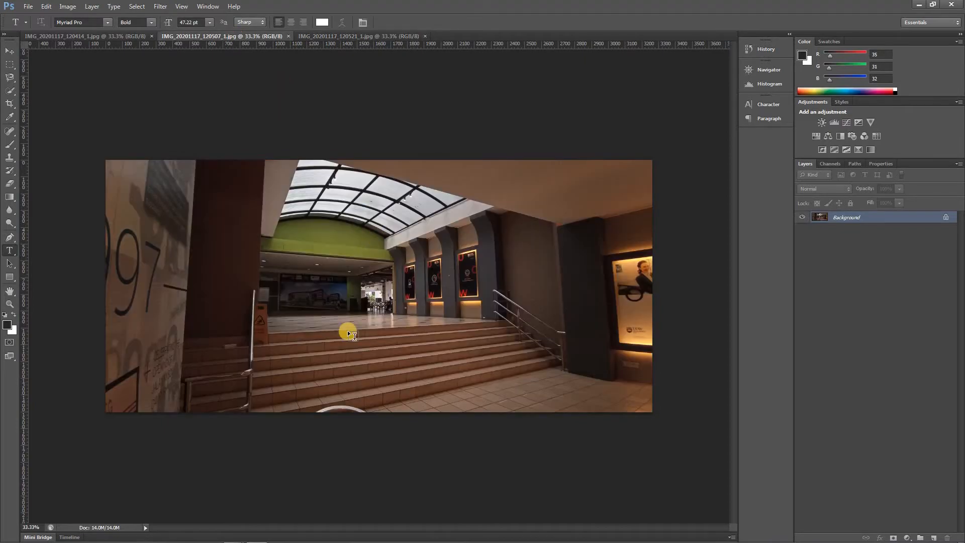
left_click(100, 39)
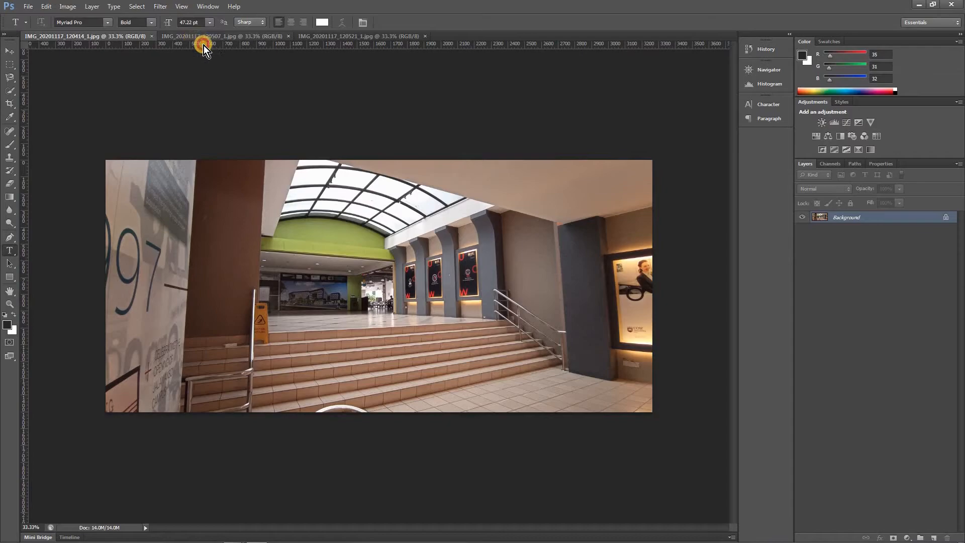
left_click(203, 39)
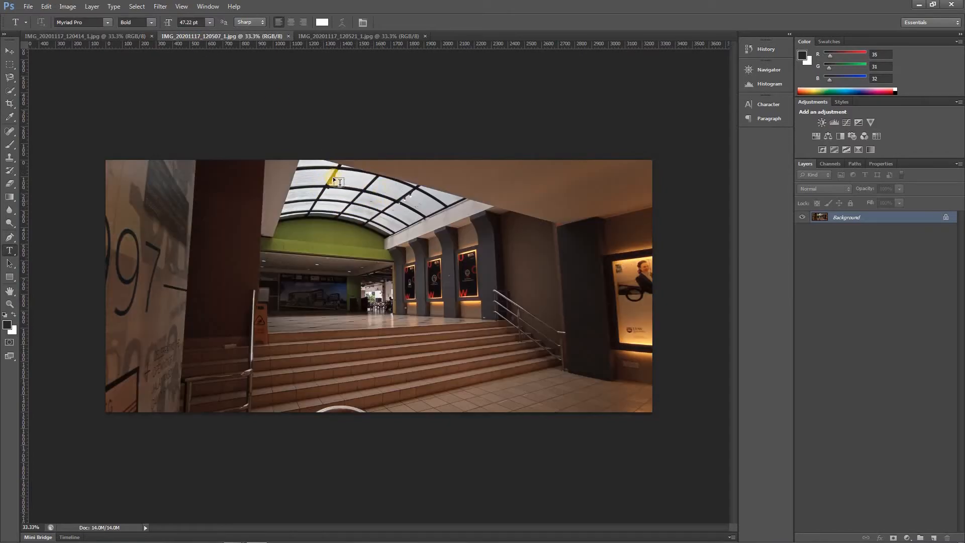
left_click(125, 35)
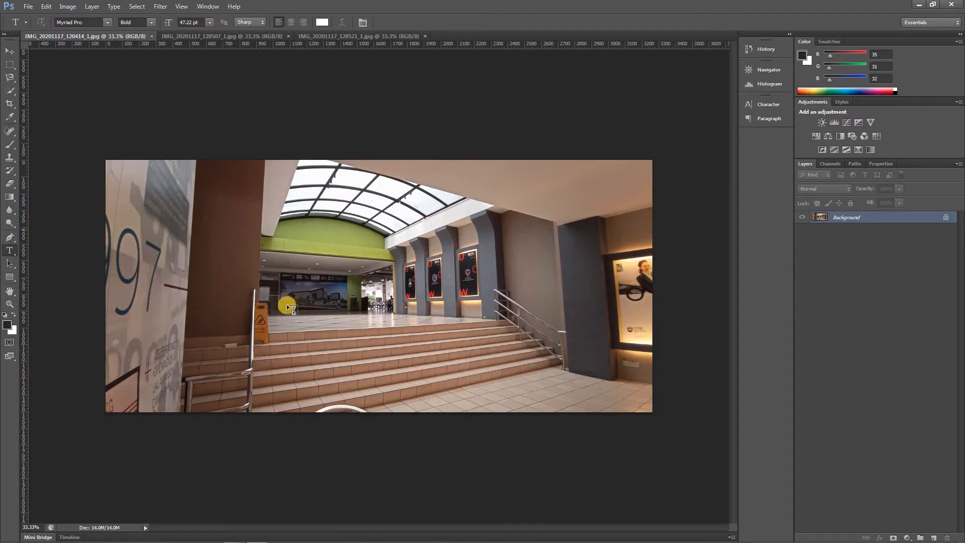
left_click(249, 38)
left_click(342, 37)
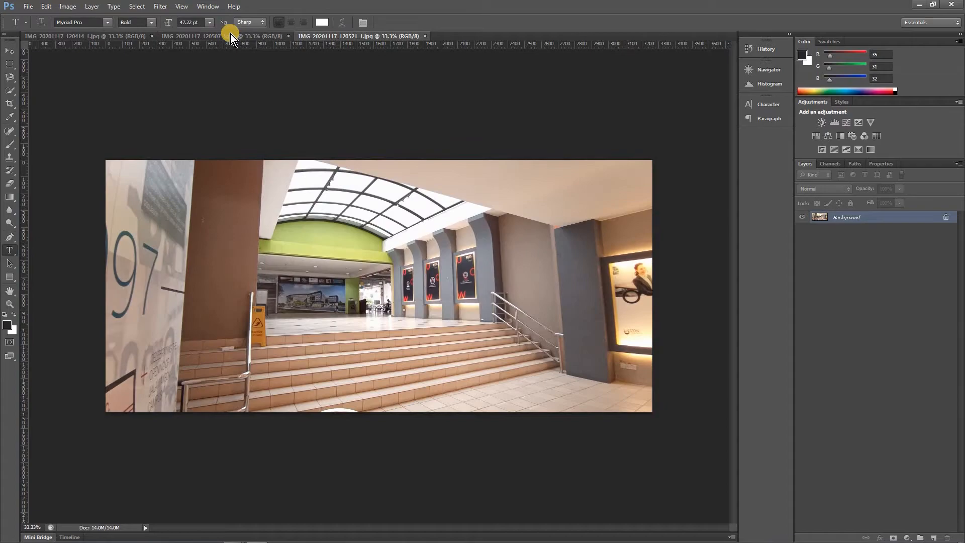
left_click(226, 35)
left_click(104, 38)
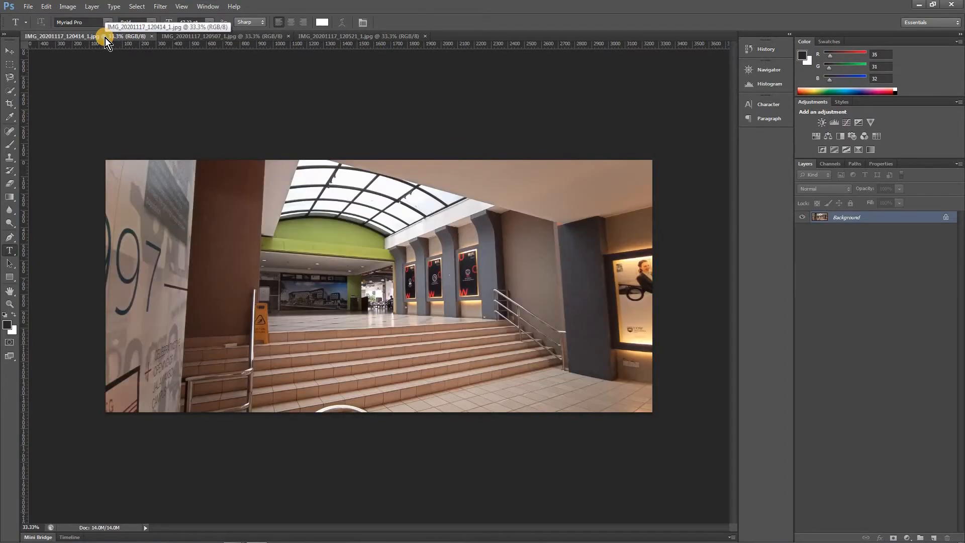
Try darkening IMG_20201117_120414_1.jpg with Levels by moving the midtones to about 0.78, and cancel the adjustment
key("ctrl+l")
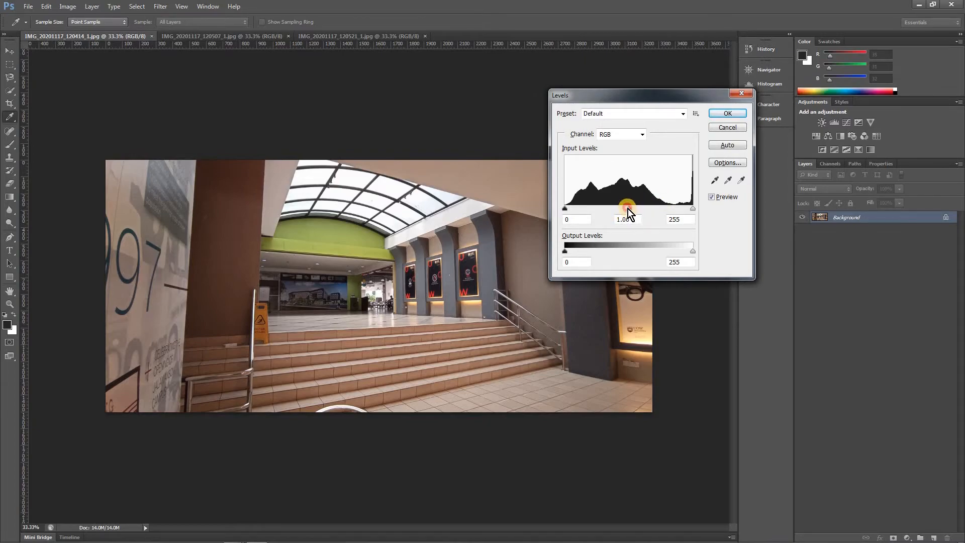
mouse_move(624, 208)
left_mouse_down()
mouse_move(650, 207)
mouse_move(637, 204)
left_mouse_up()
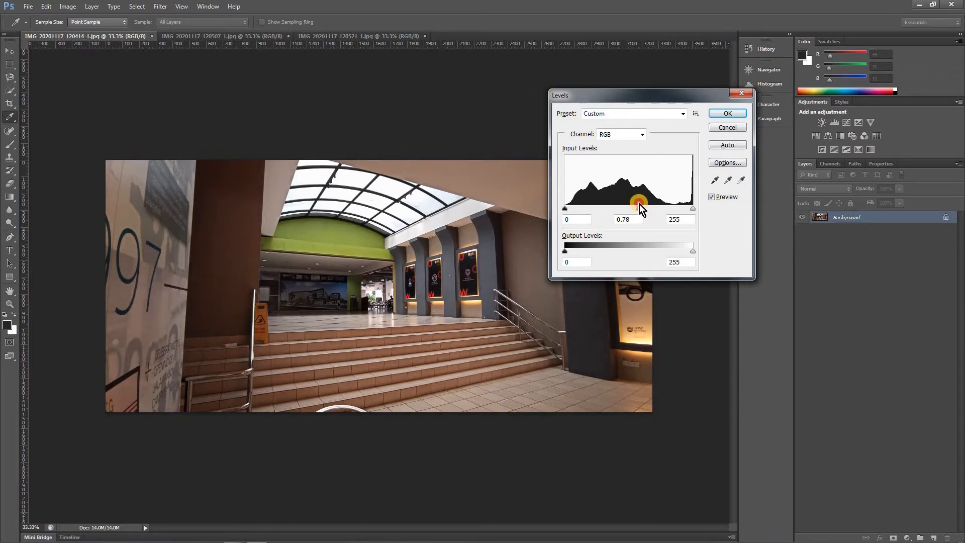
left_click_drag(639, 205, 635, 203)
left_click(729, 130)
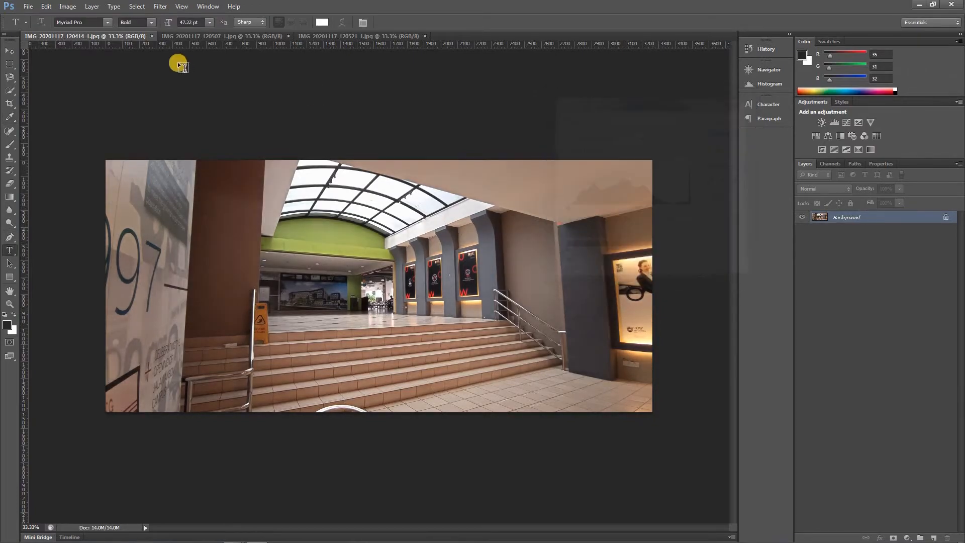
Try brightening IMG_20201117_120507_1.jpg with Levels, using a white point of 239 and midtones of 1.53, and cancel the adjustment
left_click(192, 37)
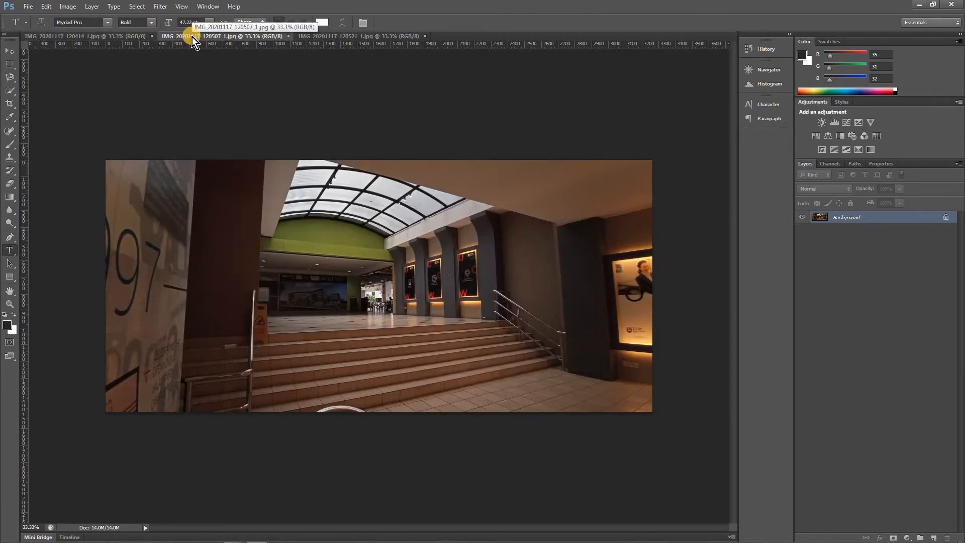
key("ctrl+l")
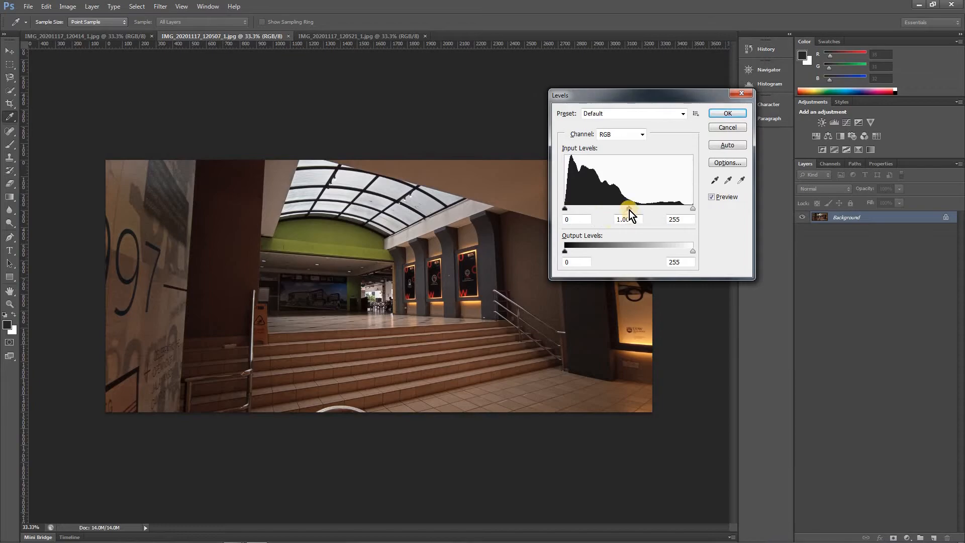
left_click_drag(696, 210, 686, 210)
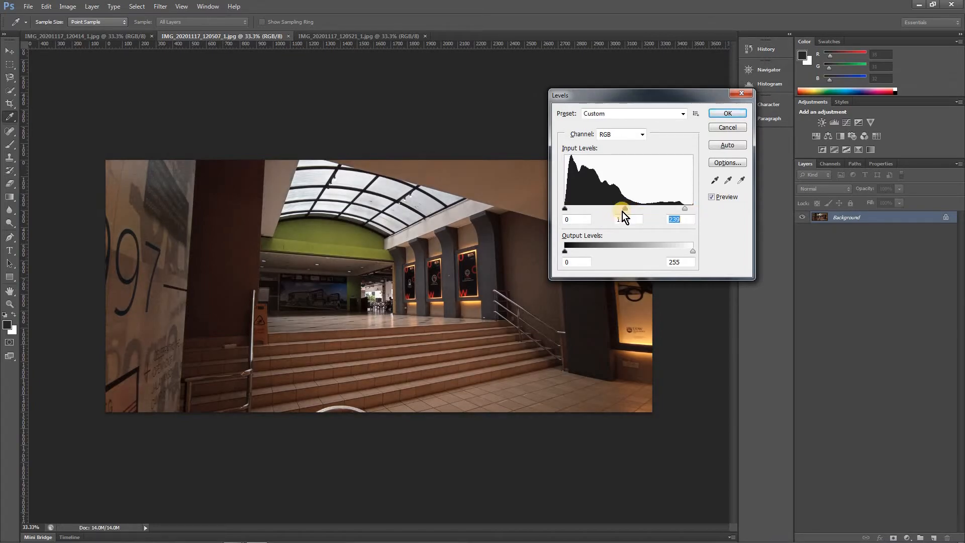
left_click_drag(615, 210, 610, 209)
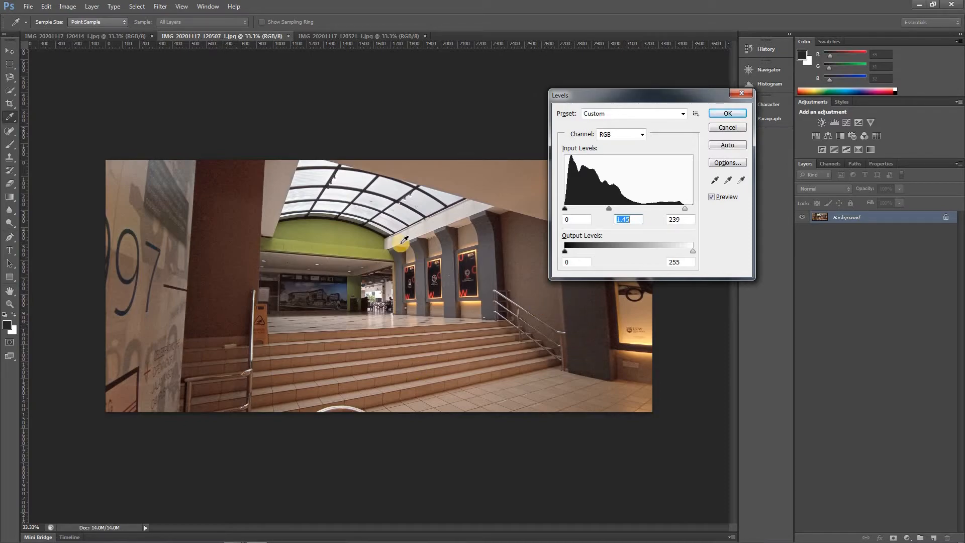
left_click_drag(614, 209, 606, 208)
left_click(728, 128)
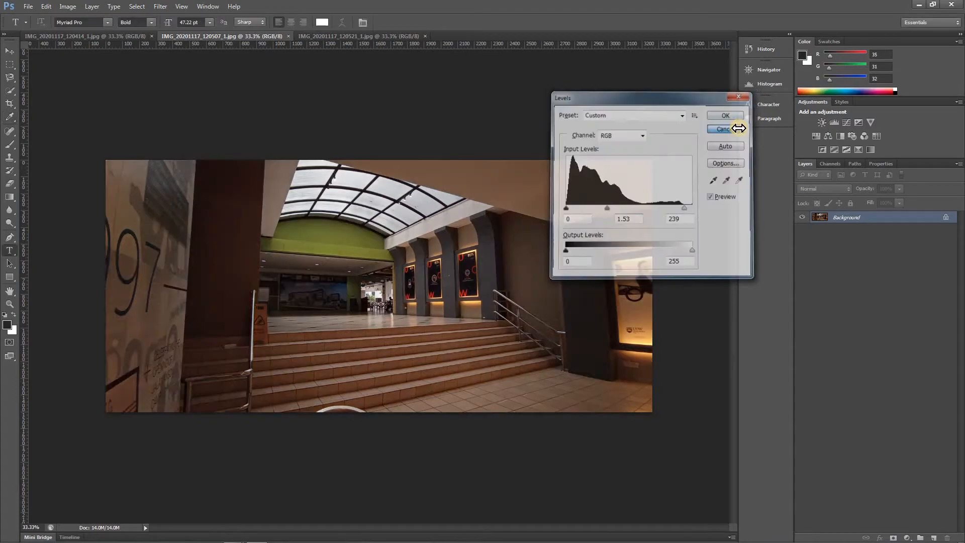
key("t")
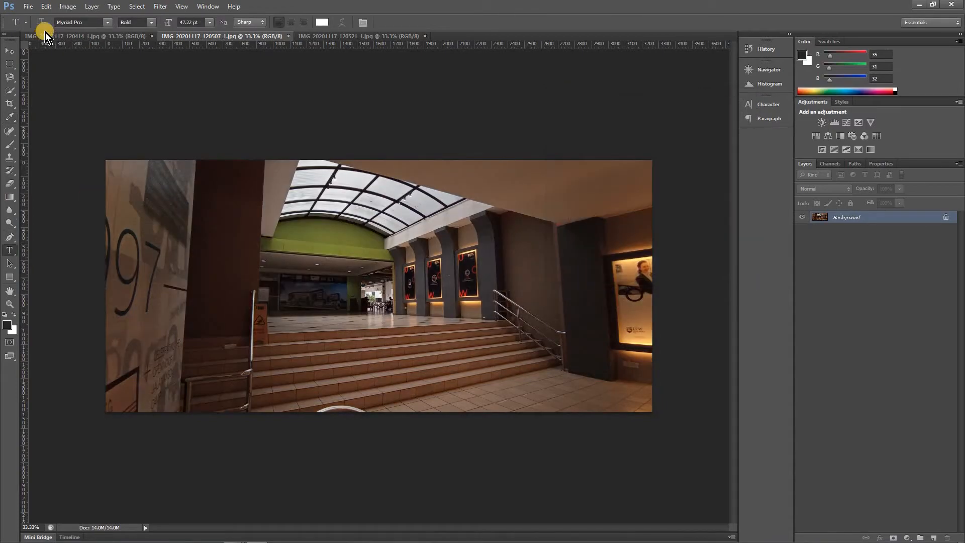
Close IMG_20201117_120507_1.jpg and darken IMG_20201117_120414_1.jpg with Levels, setting the input black point to 9 and the midtones to 0.68
left_click(290, 37)
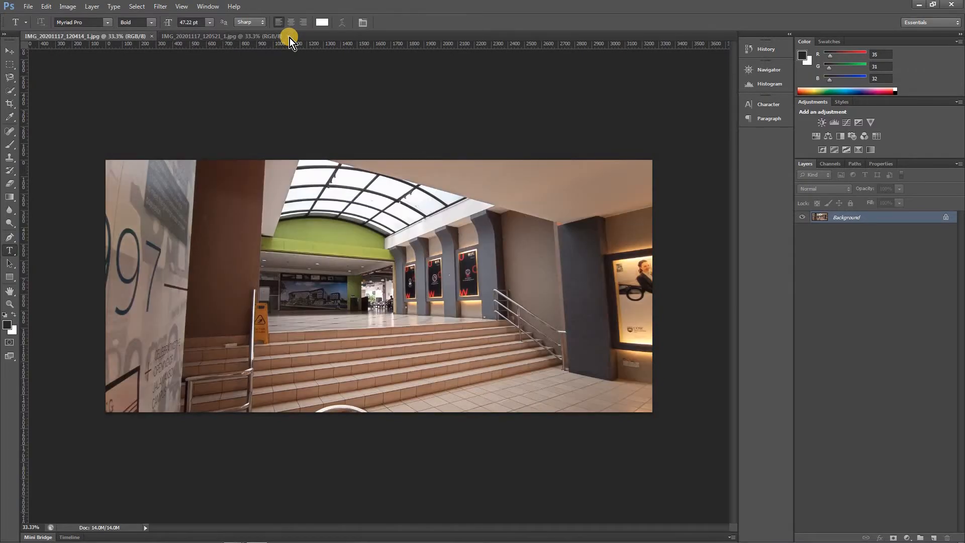
key("ctrl+l")
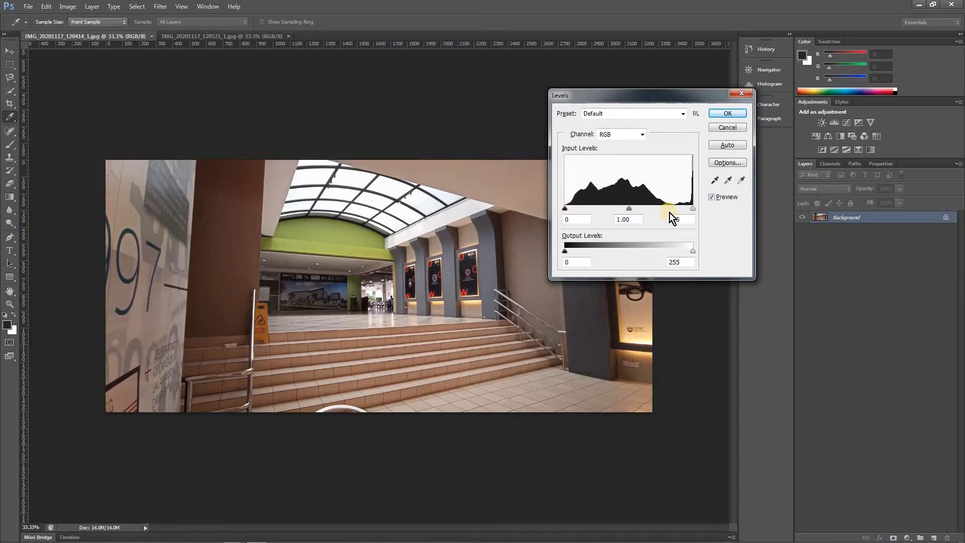
left_click_drag(569, 208, 570, 208)
left_click_drag(629, 208, 647, 212)
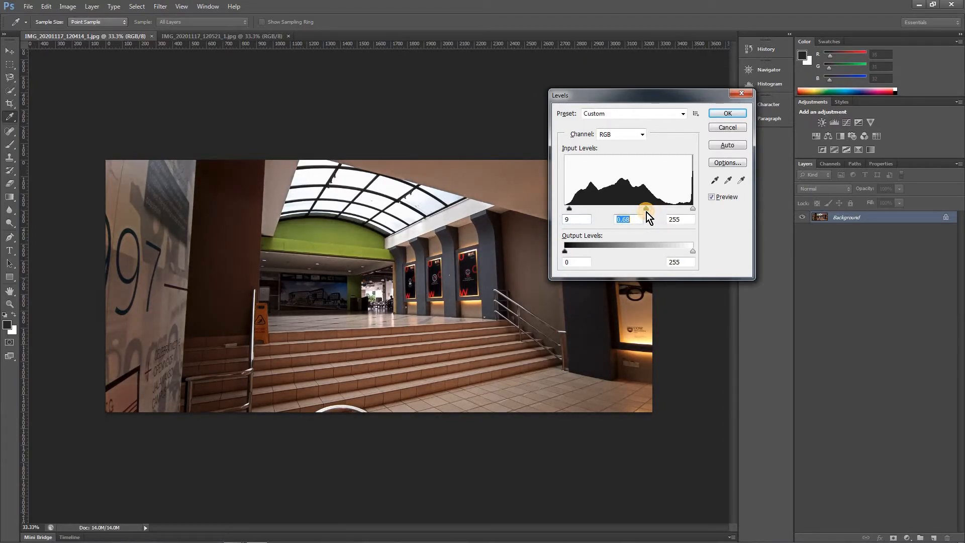
left_click(719, 116)
key("t")
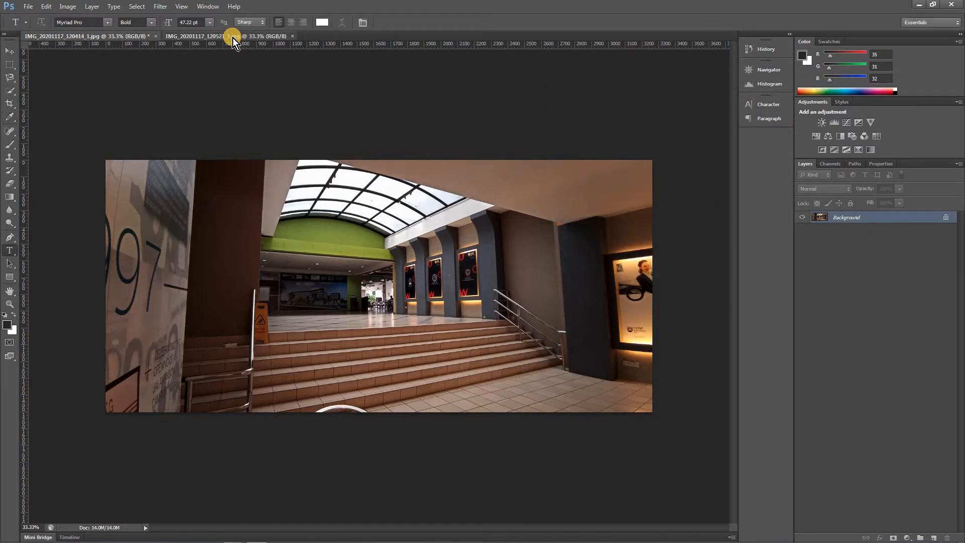
Darken IMG_20201117_120521_1.jpg with Levels, setting the input black point to 23 and the midtones to 0.47
left_click(233, 37)
key("i")
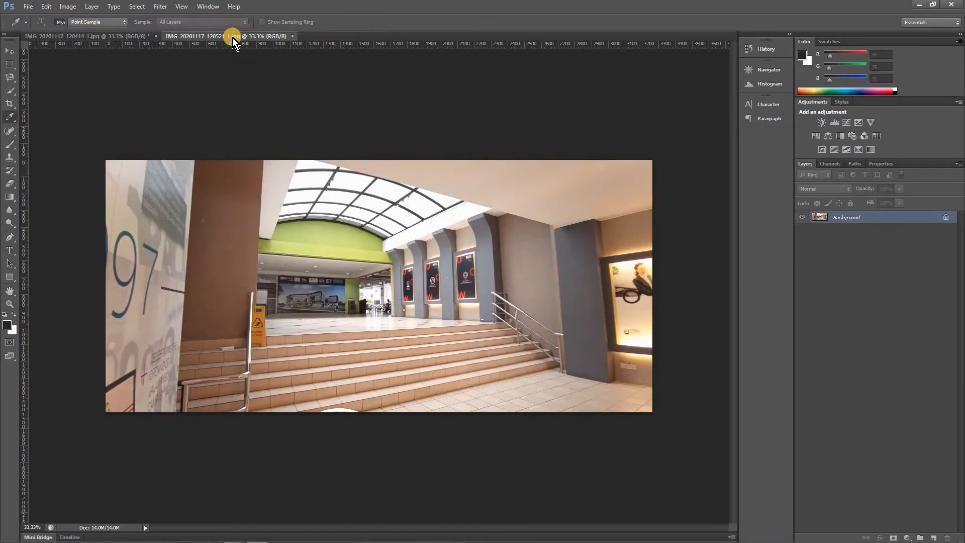
key("ctrl+l")
left_click_drag(566, 210, 571, 210)
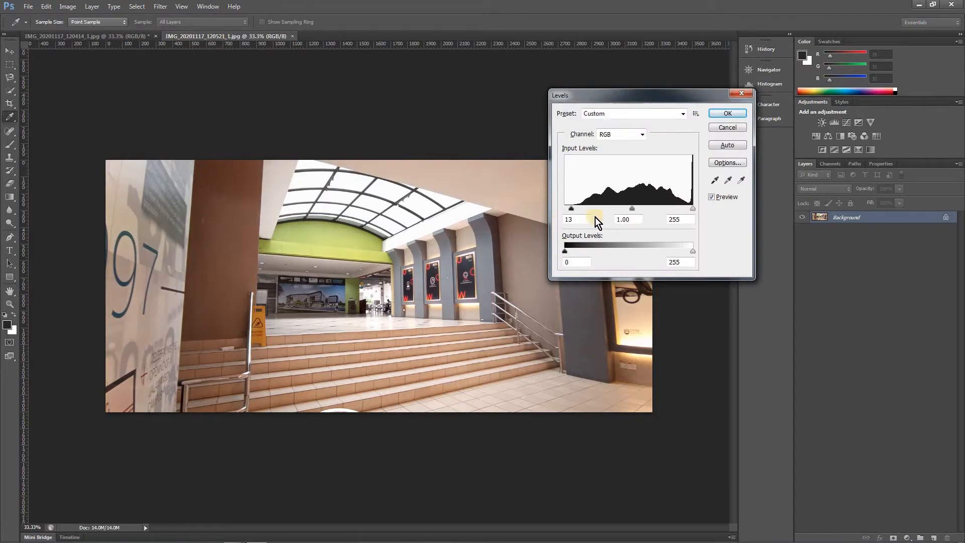
left_click_drag(635, 209, 661, 210)
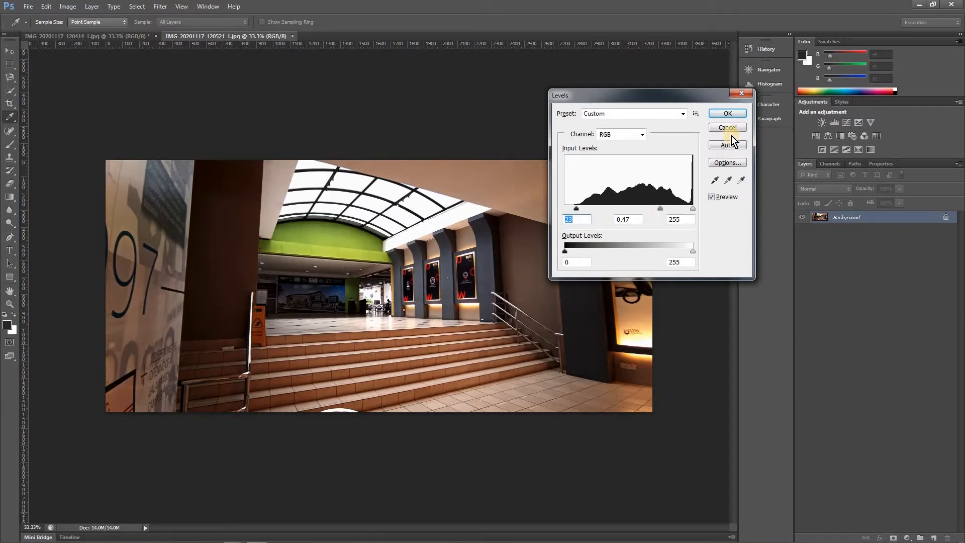
left_click(732, 116)
key("t")
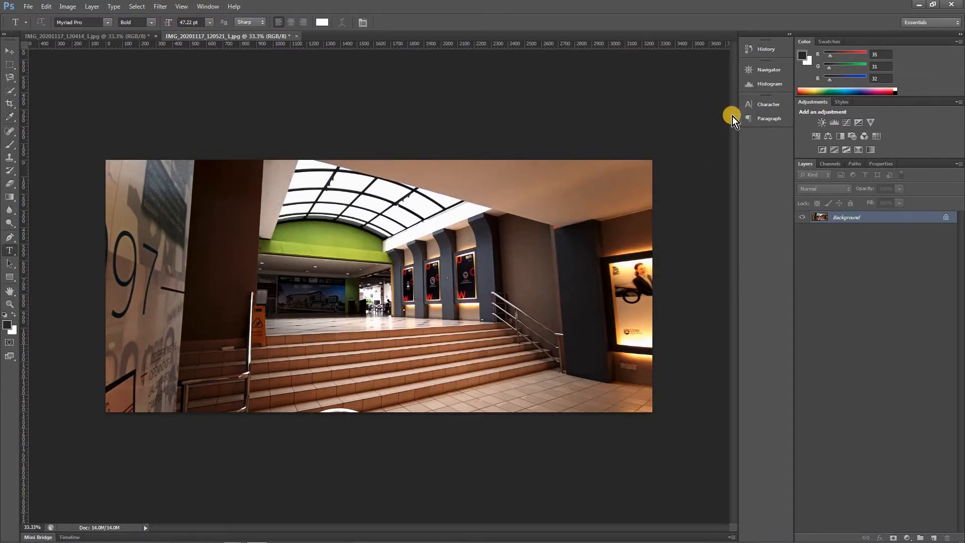
Float IMG_20201117_120521_1.jpg in its own window and copy its image into IMG_20201117_120414_1.jpg as a new layer
left_click(123, 35)
left_click(243, 37)
left_click_drag(396, 78, 396, 129)
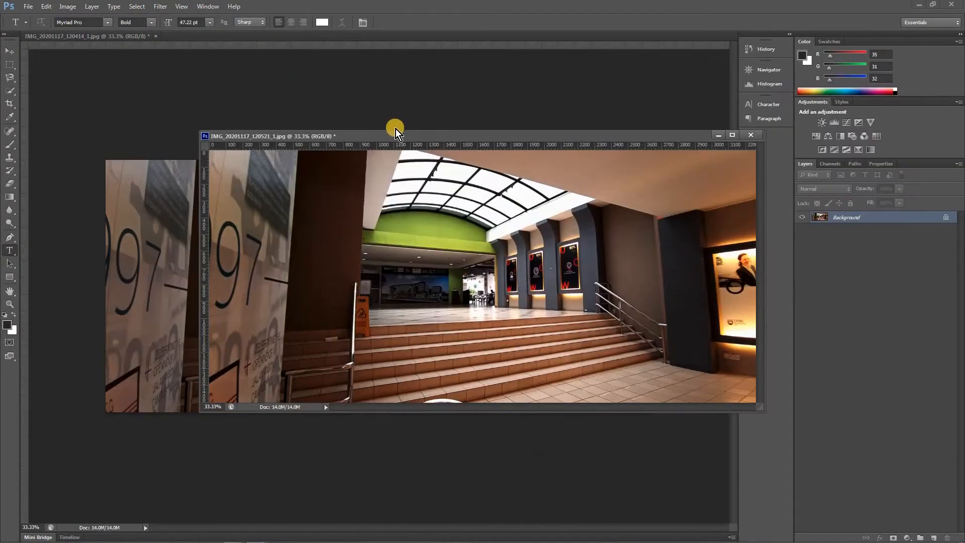
left_click_drag(551, 136, 744, 133)
left_click(9, 51)
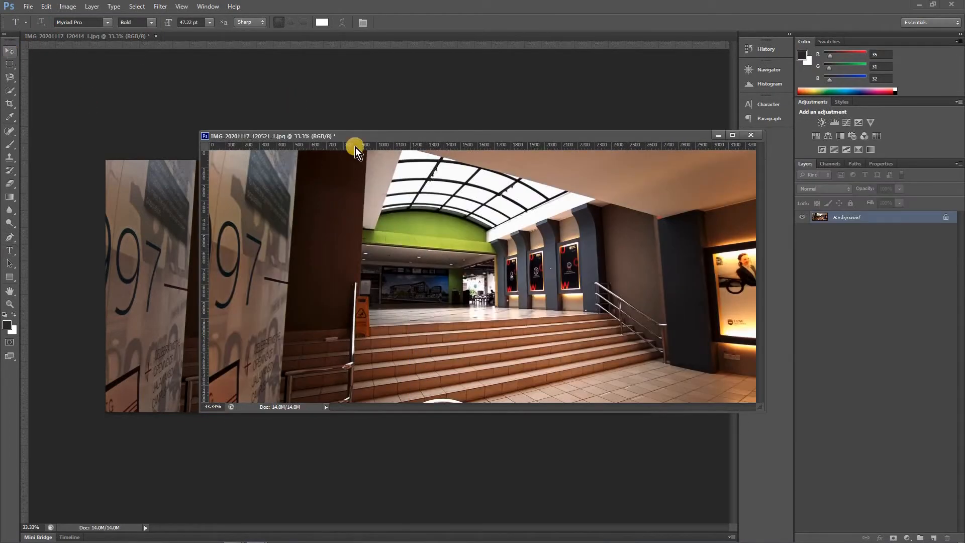
mouse_move(354, 136)
left_mouse_down()
mouse_move(390, 145)
mouse_move(568, 144)
mouse_move(359, 135)
left_mouse_up()
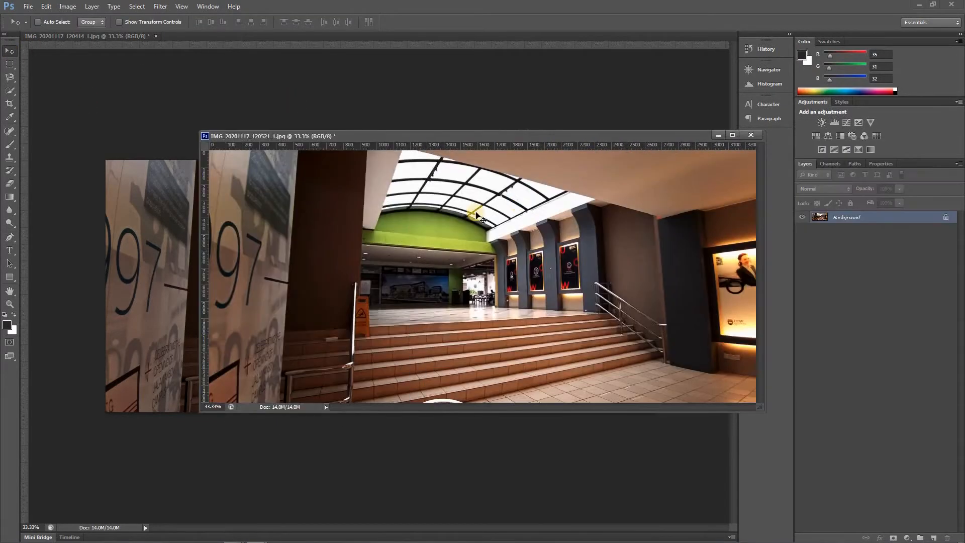
left_click_drag(412, 214, 169, 302)
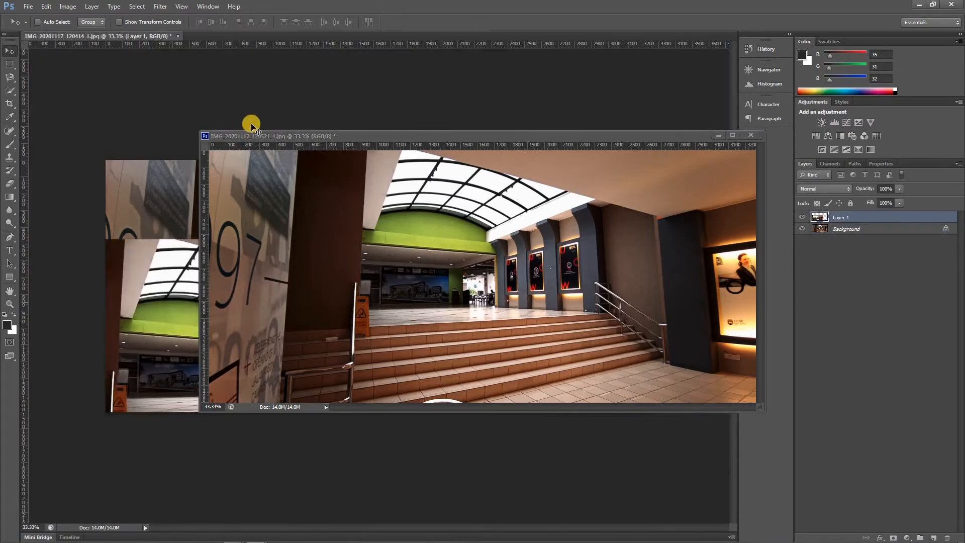
Close the floating IMG_20201117_120521_1.jpg photo
left_click(206, 136)
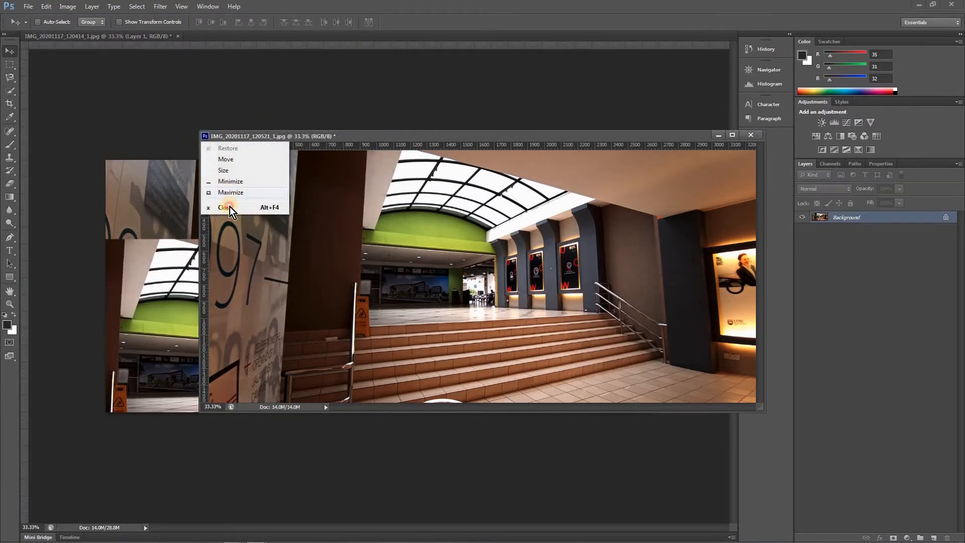
left_click(229, 206)
left_click(484, 208)
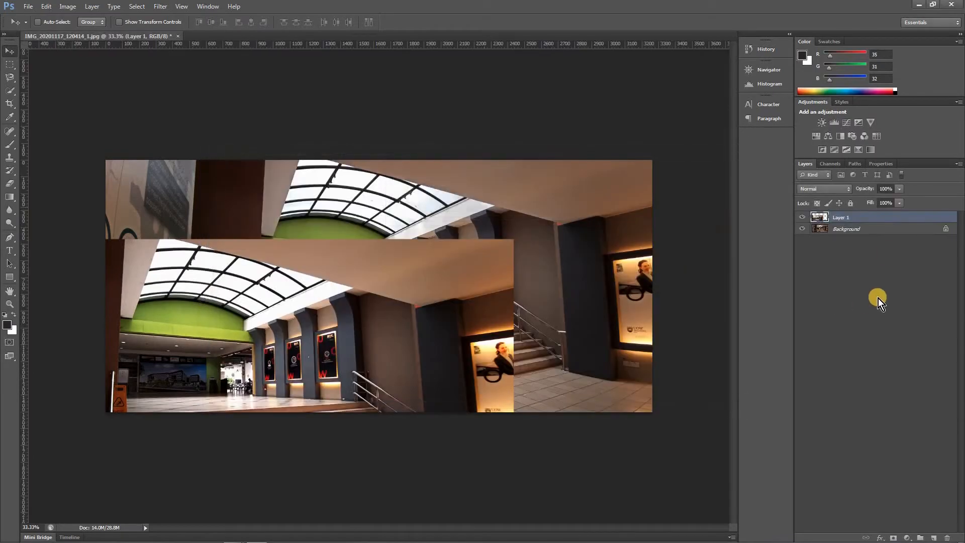
Move Layer 1 so it covers the Background photo and reduce its opacity to 46%
left_click(856, 227)
left_click_drag(360, 278, 389, 262)
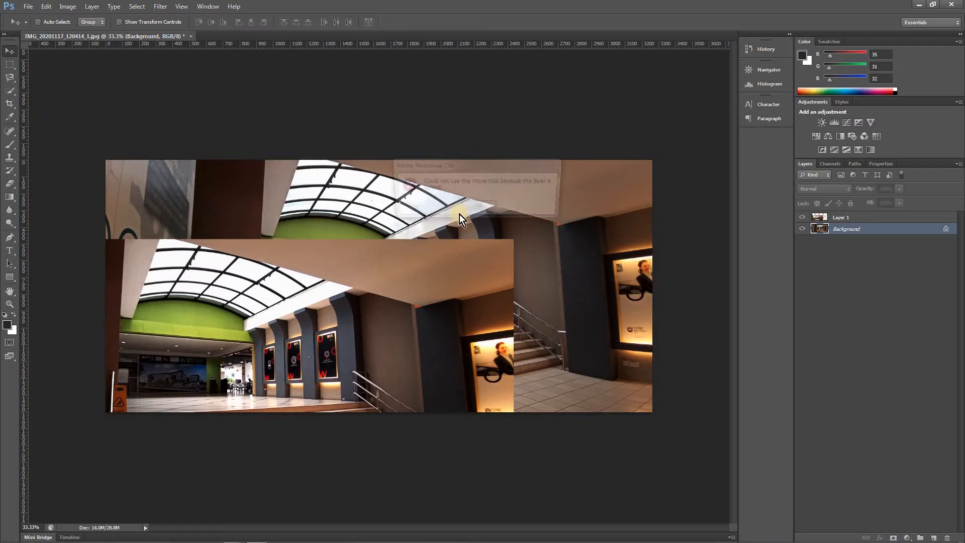
left_click(868, 216)
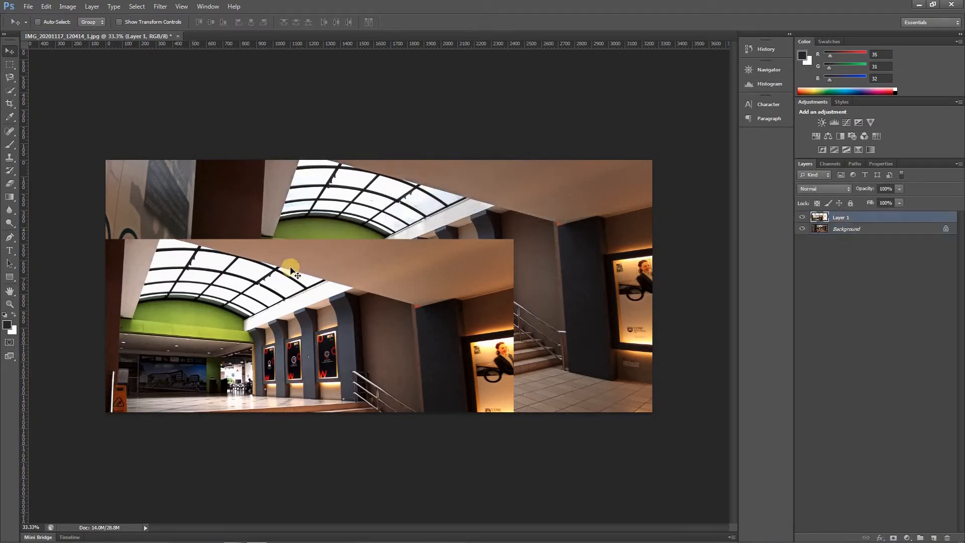
left_click_drag(345, 242, 431, 202)
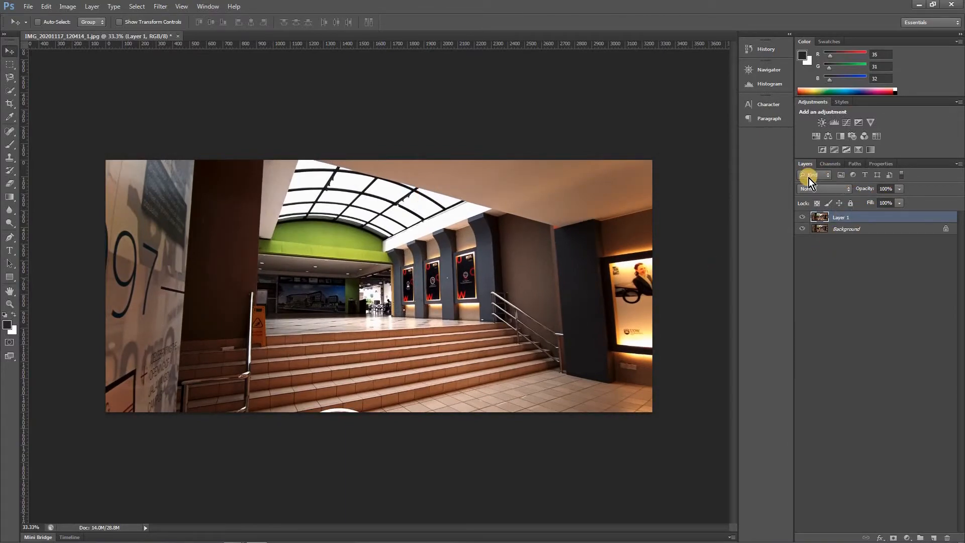
left_click(899, 189)
mouse_move(869, 202)
left_mouse_down()
mouse_move(858, 201)
mouse_move(873, 201)
left_mouse_up()
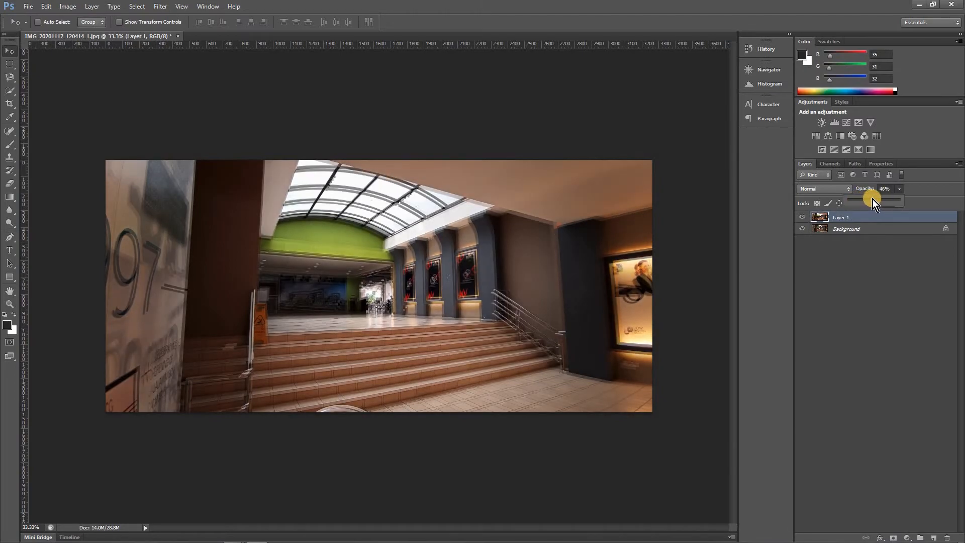
Align Layer 1 precisely with the Background, using the framed posters between the columns as the reference
left_click_drag(451, 266, 520, 358)
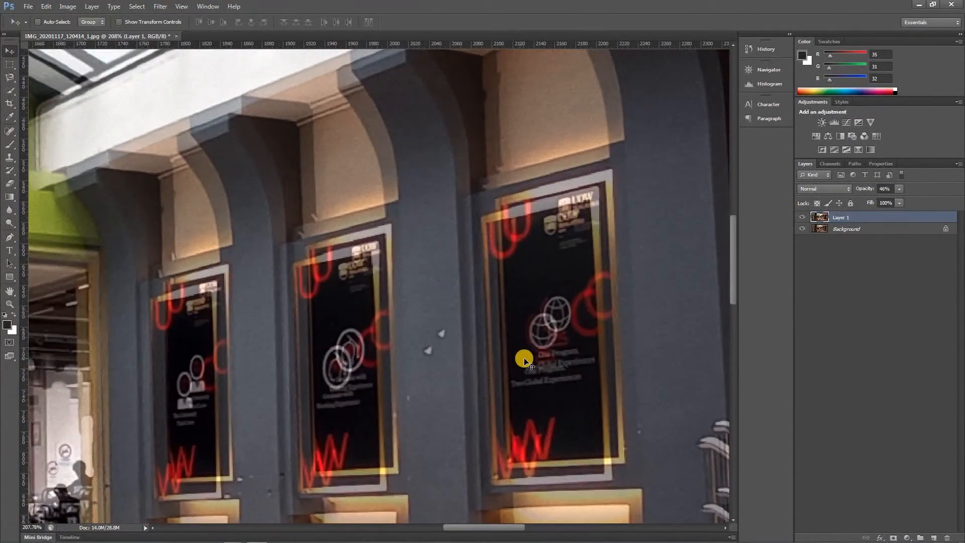
mouse_move(512, 304)
left_mouse_down()
mouse_move(531, 282)
mouse_move(527, 292)
left_mouse_up()
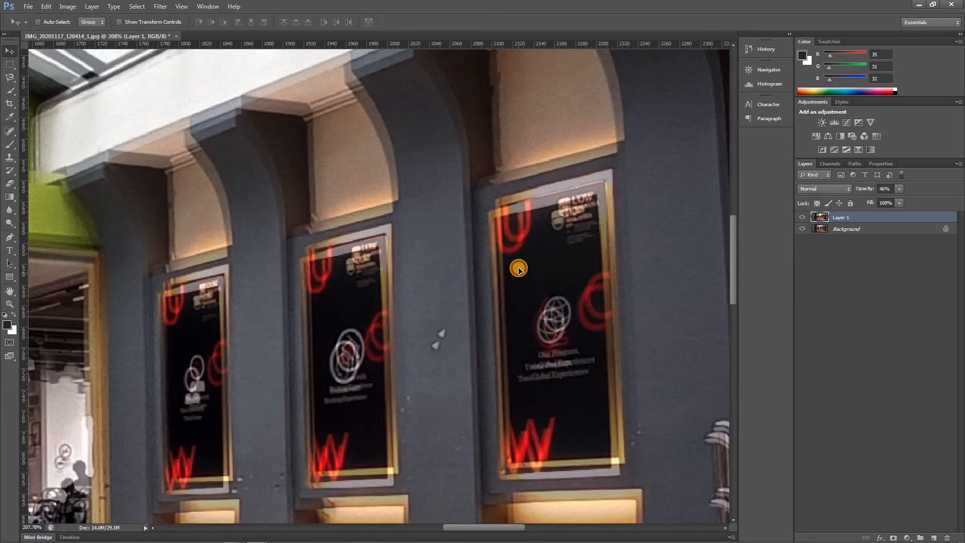
left_click_drag(518, 264, 522, 262)
key("Right")
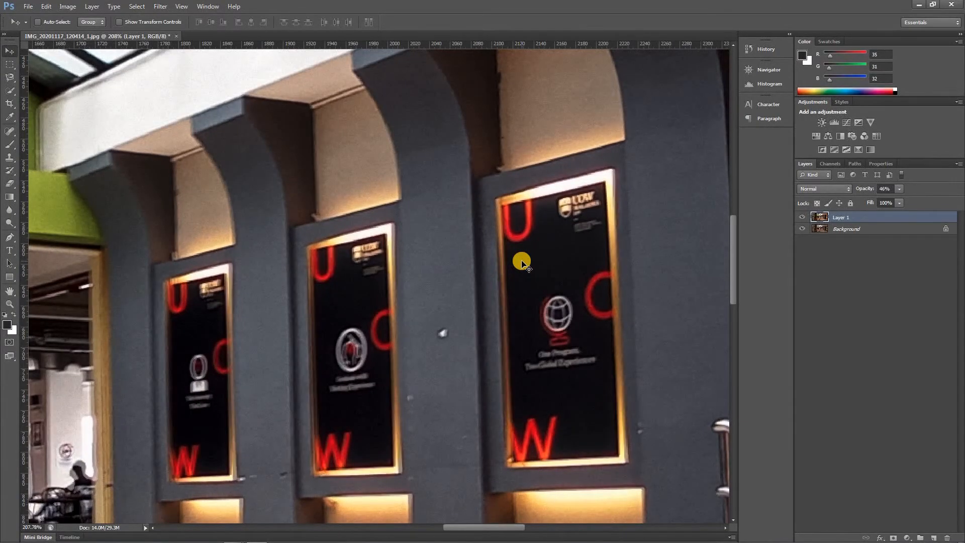
key("Left")
key("Left")
key("Down")
left_click_drag(521, 262, 522, 262)
key("Up")
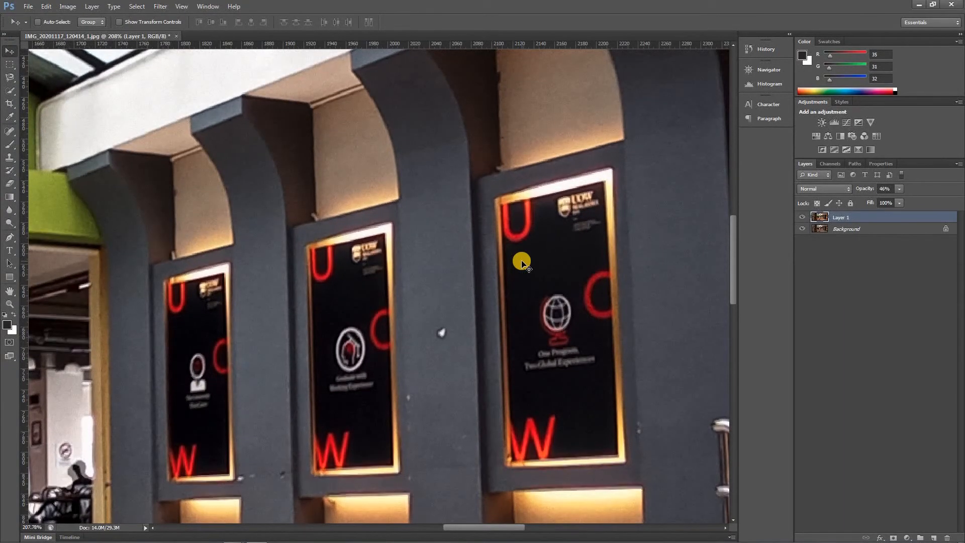
key("Down")
key("Up")
key("Down")
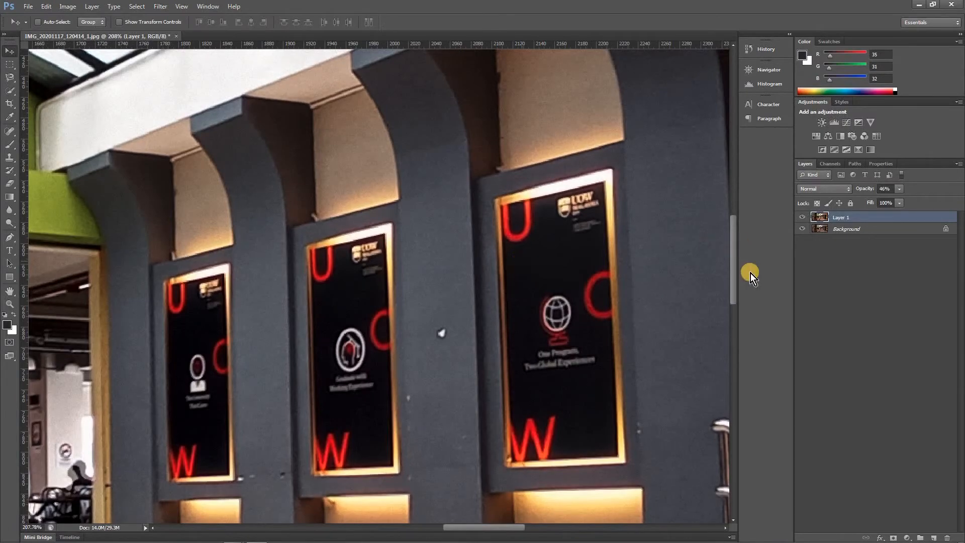
Restore Layer 1 to 100% opacity
left_click(891, 202)
left_click(900, 190)
left_click_drag(884, 201, 948, 201)
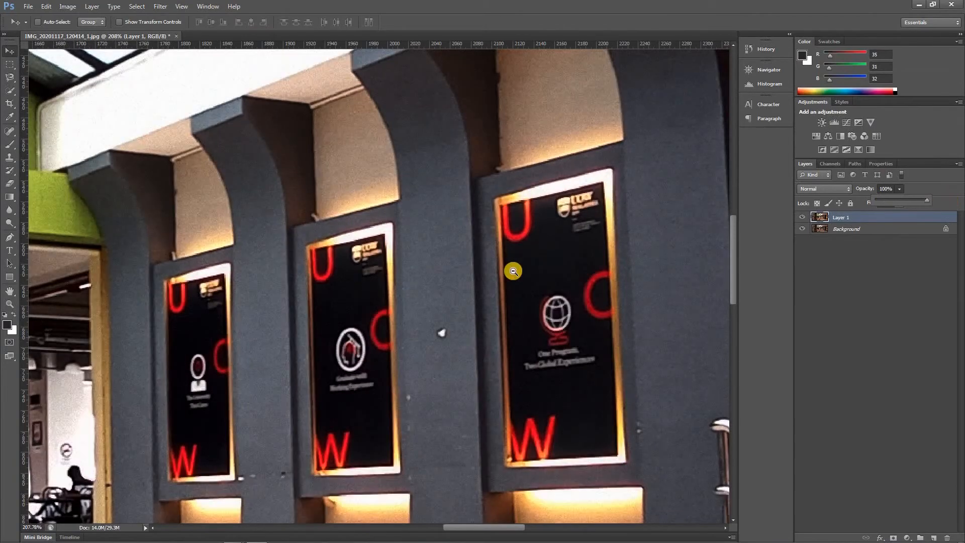
Compare the skylight, stairs and hall in both exposures by repeatedly hiding and showing Layer 1, finishing with it shown
scroll(513, 272, "down", 6)
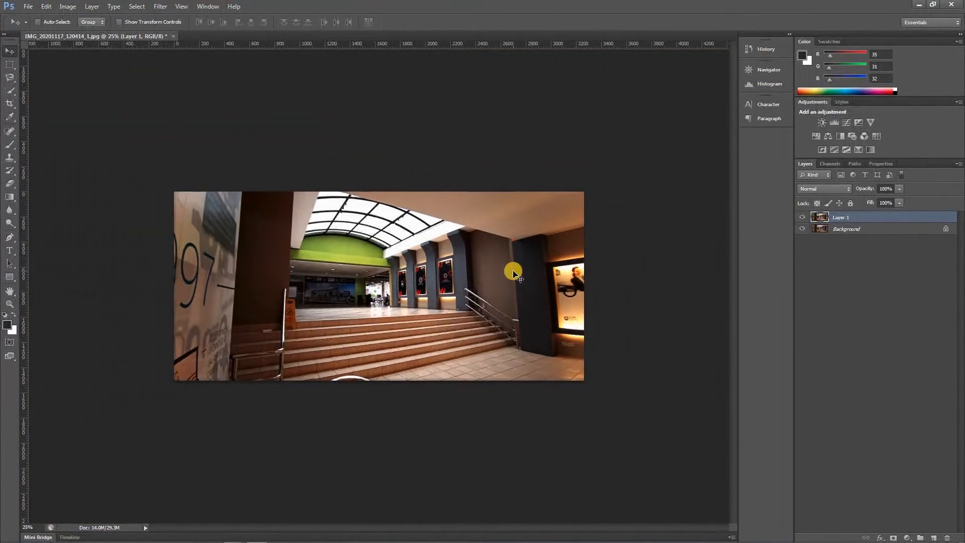
left_click(803, 217)
left_click(804, 219)
left_click(804, 219)
left_click(803, 219)
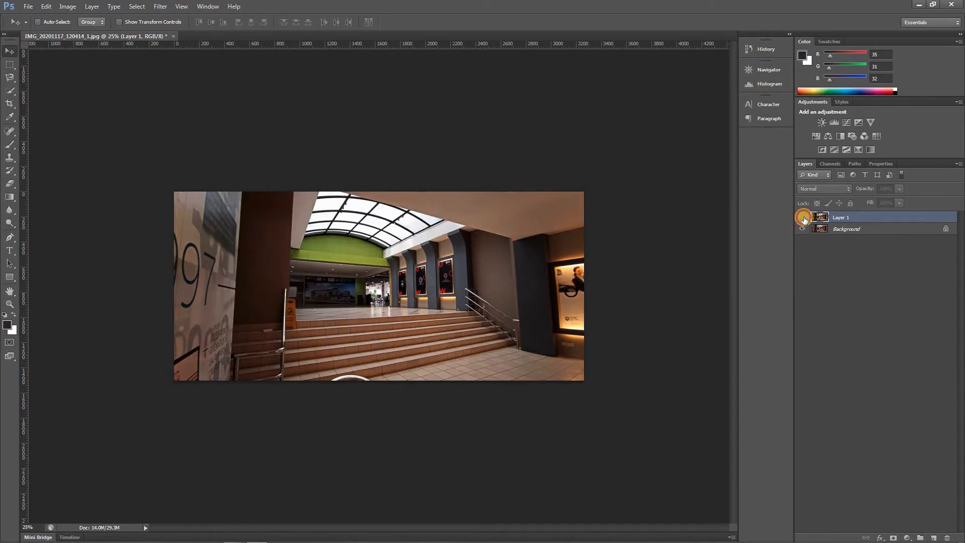
left_click(804, 220)
left_click(804, 219)
left_click(804, 219)
left_click(804, 219)
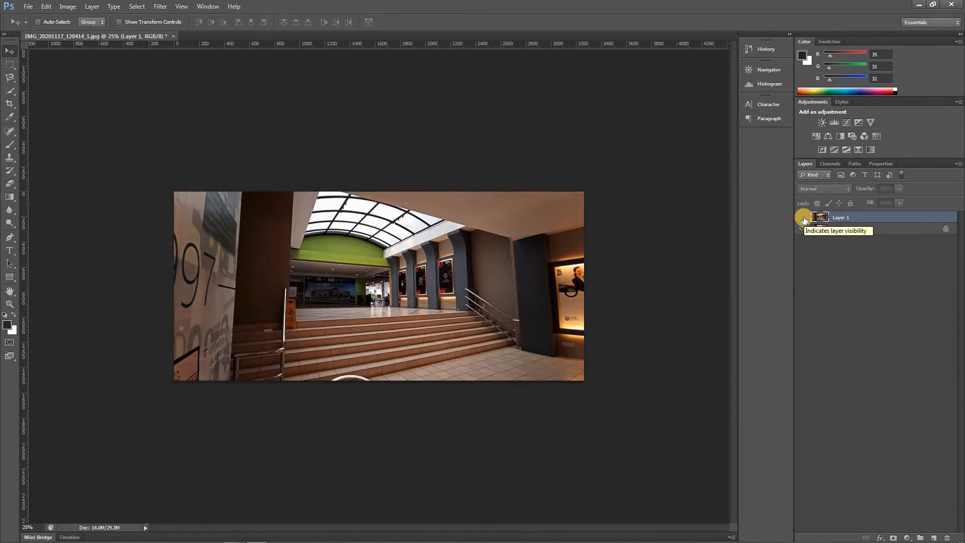
left_click(804, 219)
left_click(804, 219)
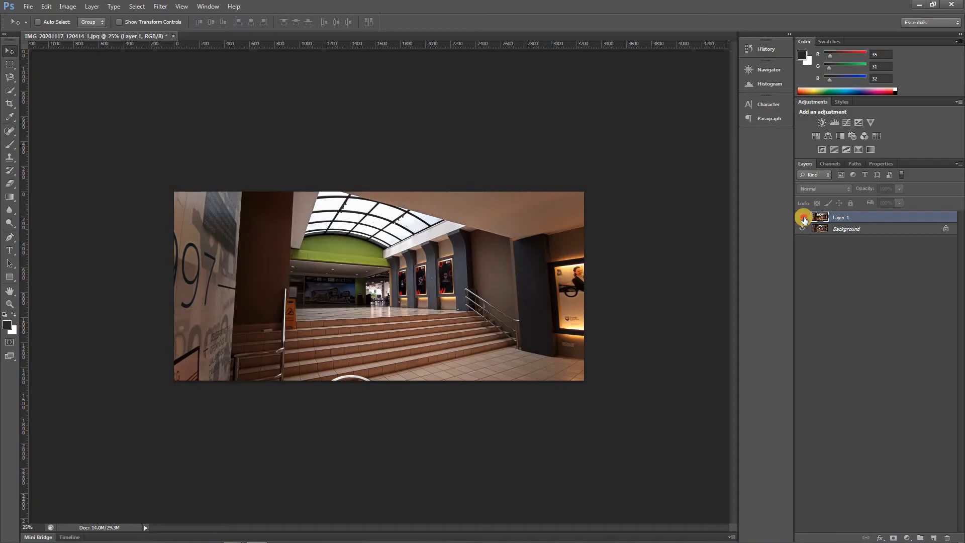
left_click(804, 219)
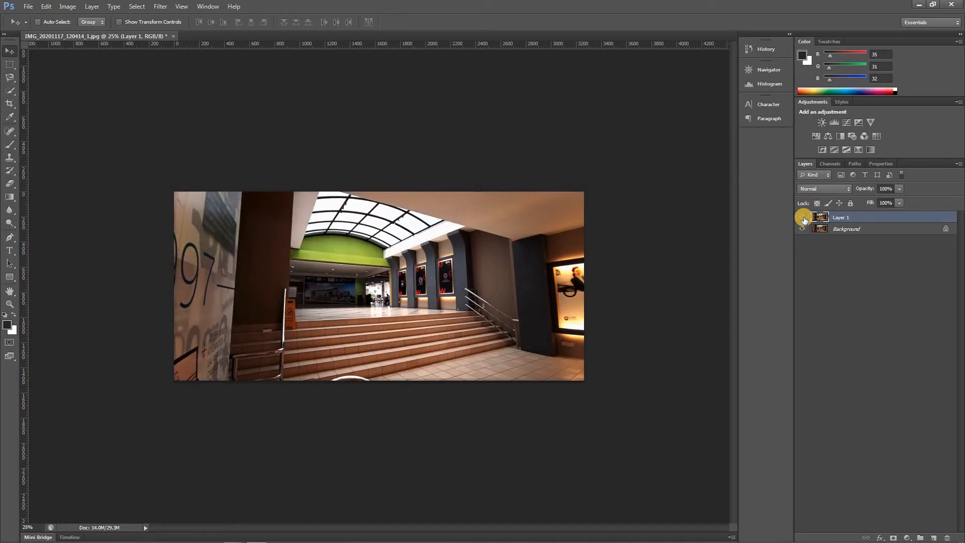
left_click(803, 219)
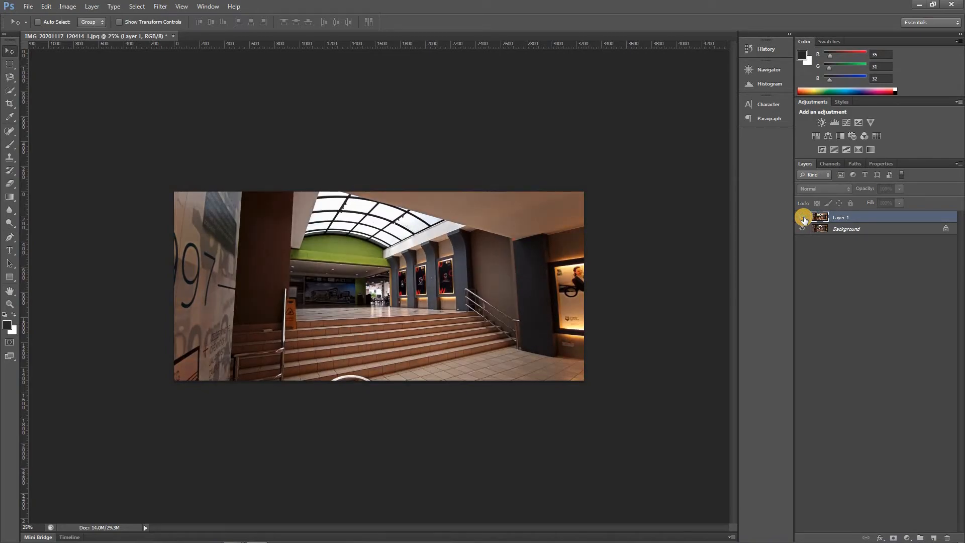
left_click(804, 219)
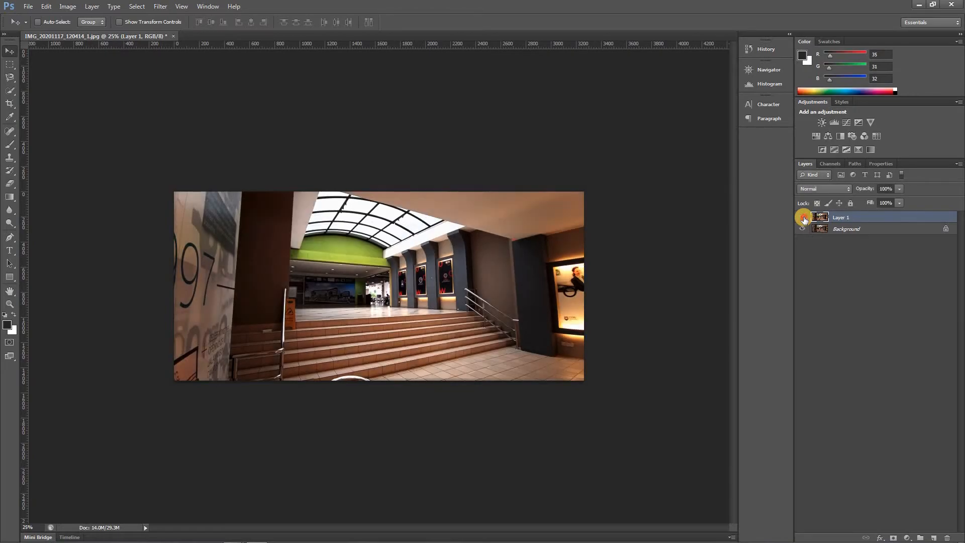
left_click(804, 220)
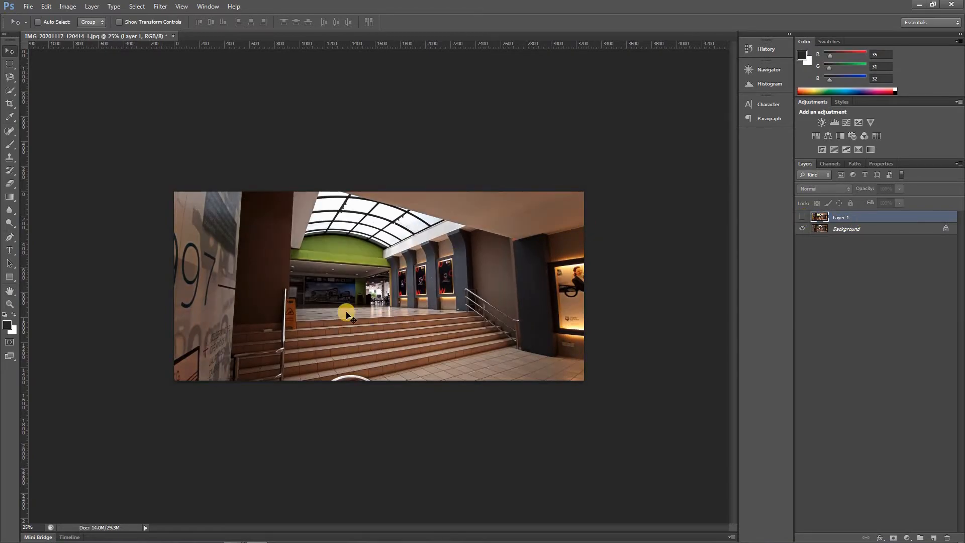
left_click(341, 306, "ctrl")
left_click(341, 306, "ctrl")
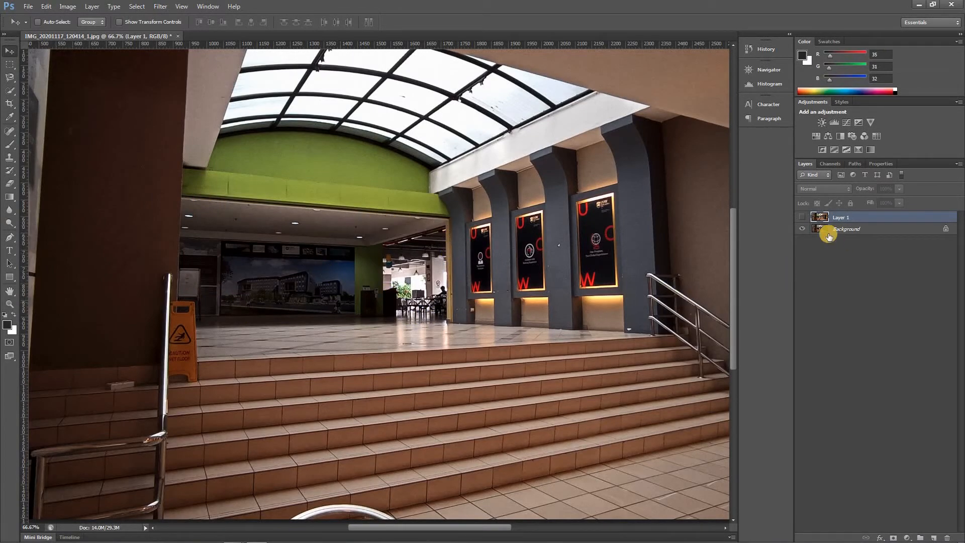
left_click(802, 217)
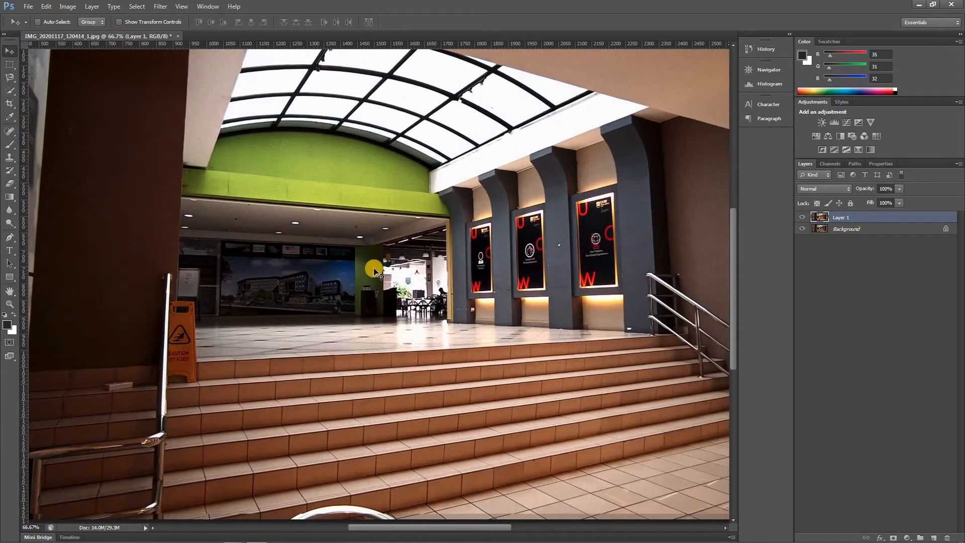
Select the dark hall interior beneath the green beam on Layer 1 with the Quick Selection tool
left_click(11, 94)
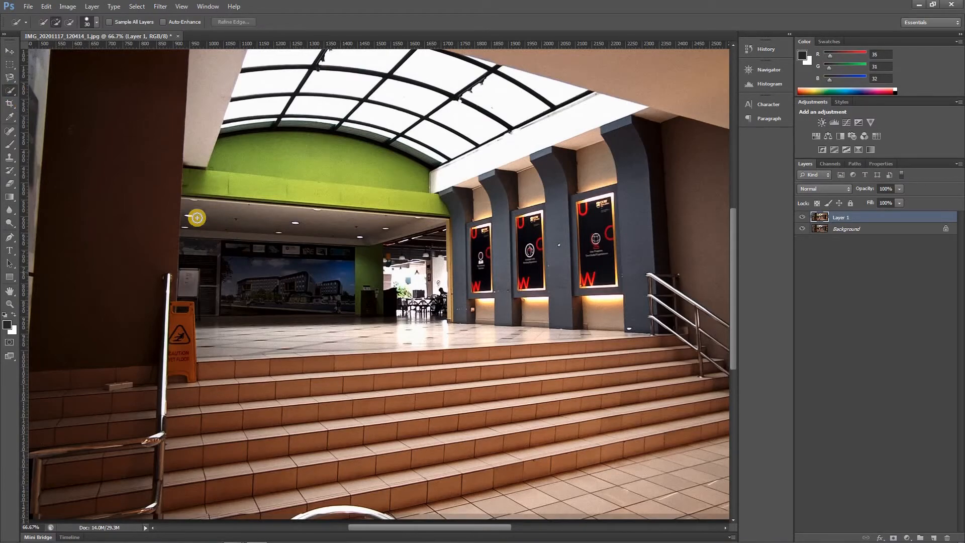
left_click_drag(204, 206, 438, 239)
mouse_move(440, 269)
left_mouse_down()
mouse_move(443, 309)
mouse_move(368, 311)
mouse_move(383, 297)
left_mouse_up()
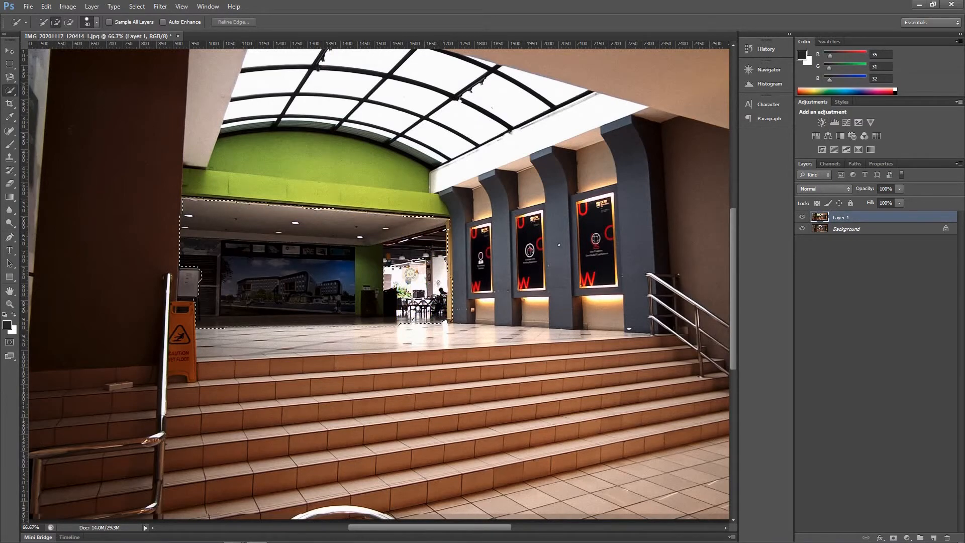
left_click(191, 257)
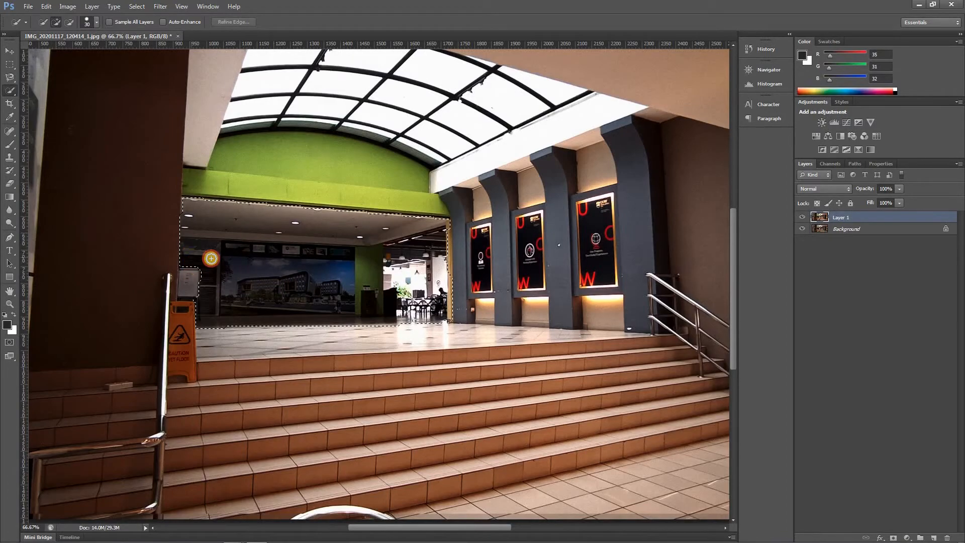
left_click_drag(443, 238, 445, 266)
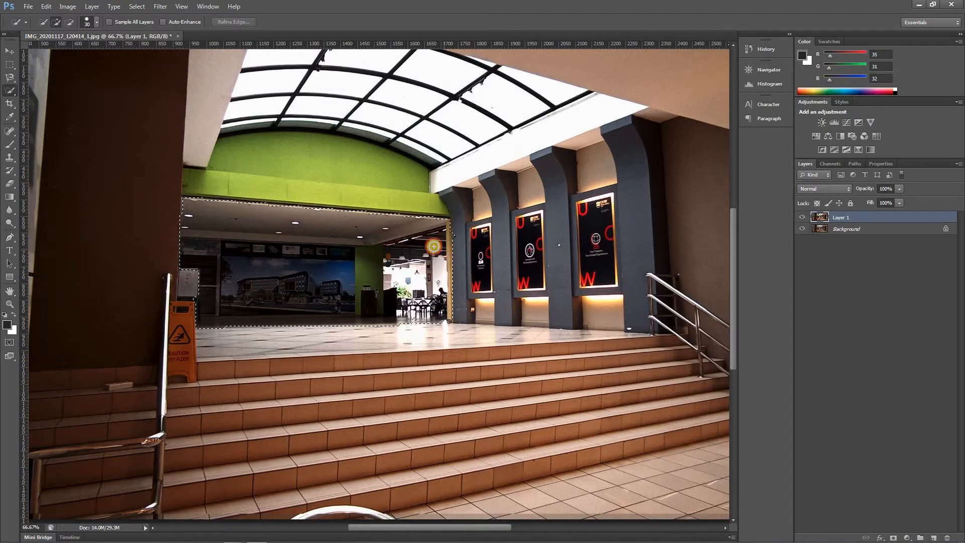
Feather the hall selection by 5 pixels and copy it to a new layer
right_click(394, 216)
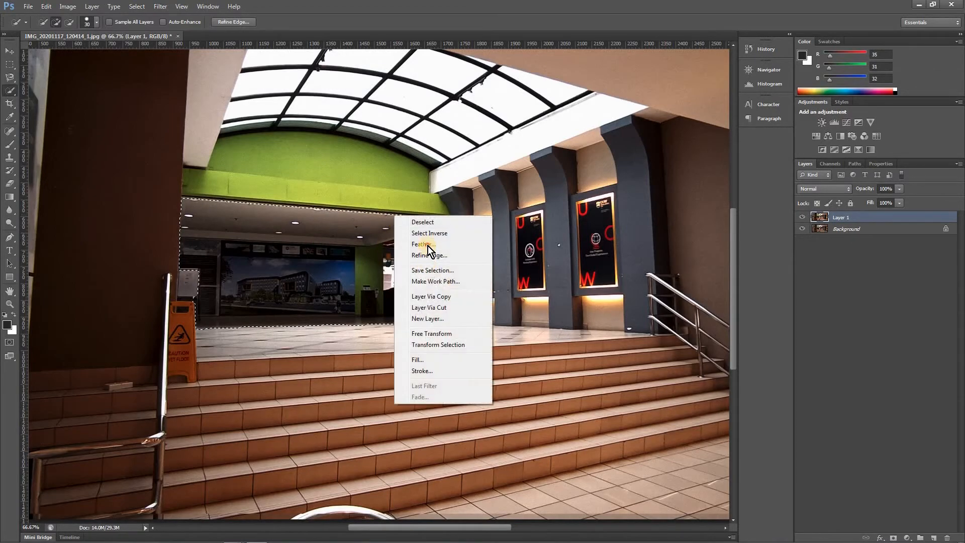
left_click(427, 246)
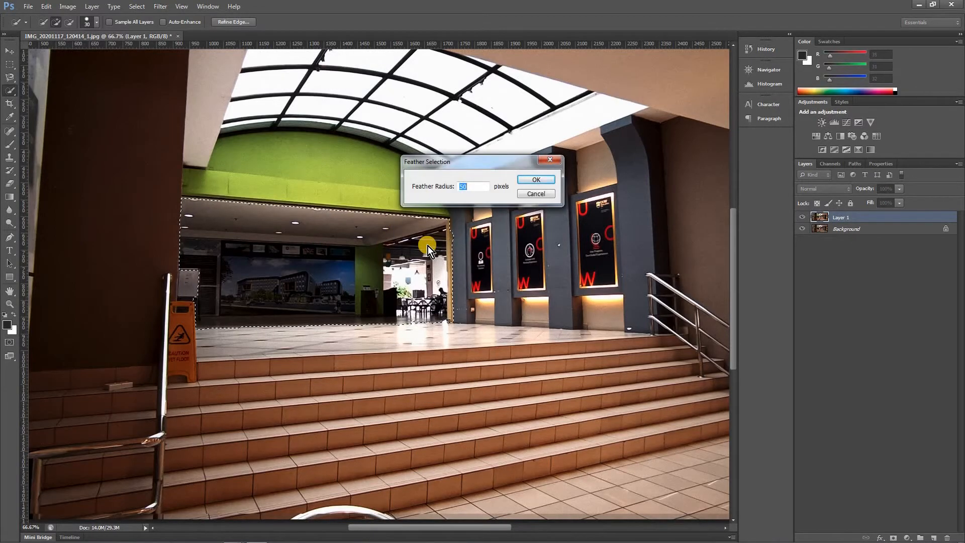
type("5")
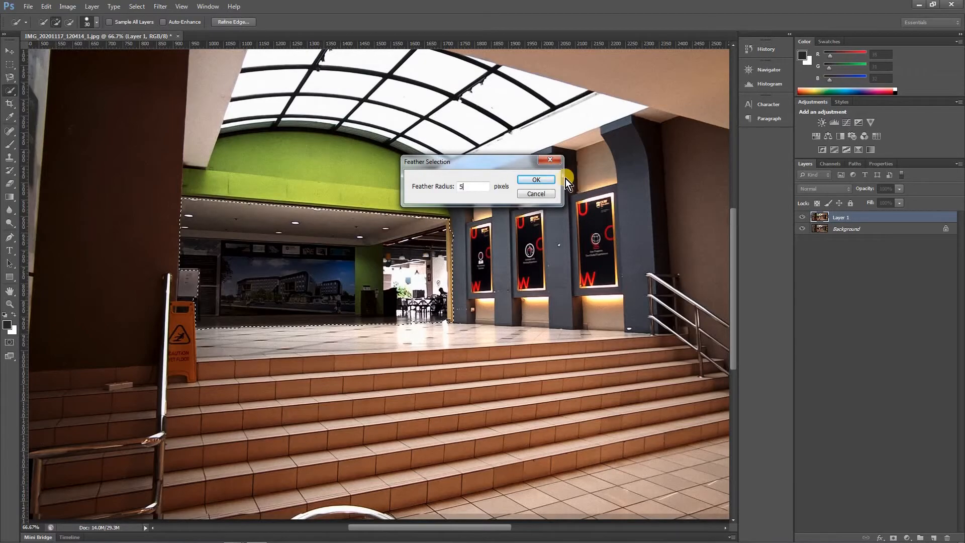
left_click(537, 179)
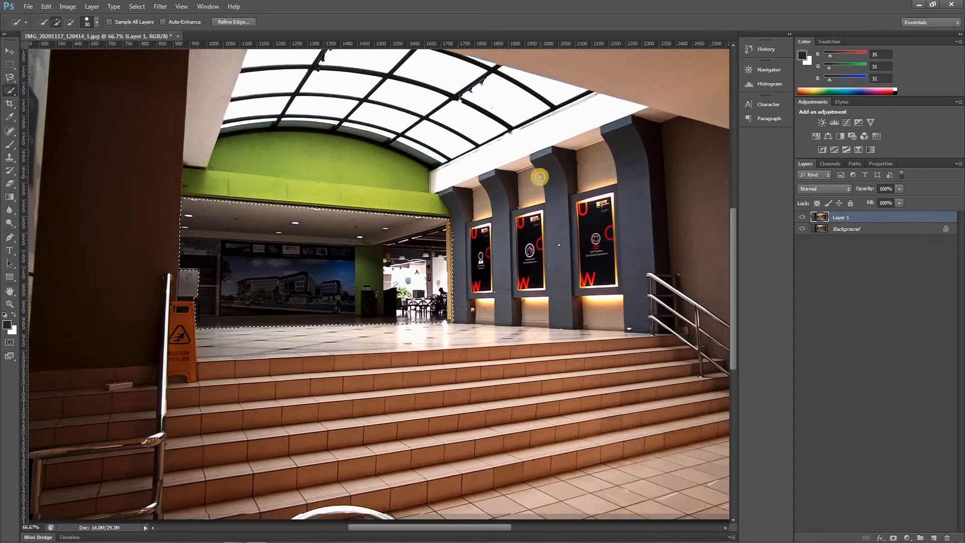
key("ctrl+j")
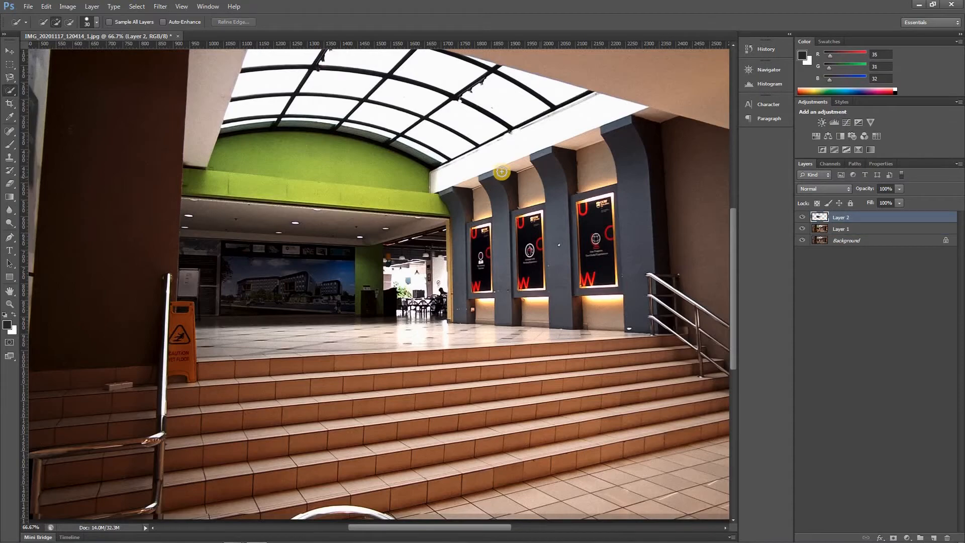
View Layer 2, Layer 1 and the Background each on their own, finishing with only Layer 1 hidden
left_click(803, 229)
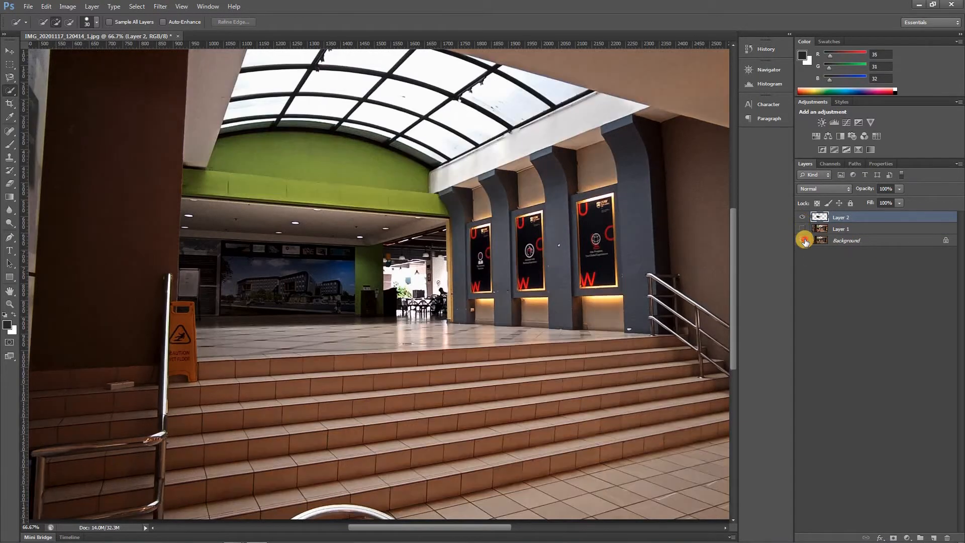
left_click(803, 240)
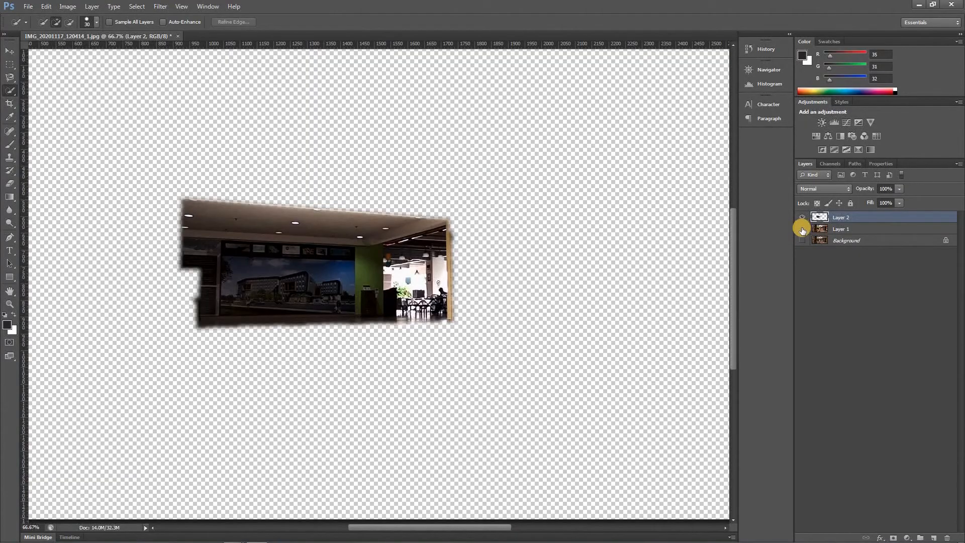
left_click(803, 217)
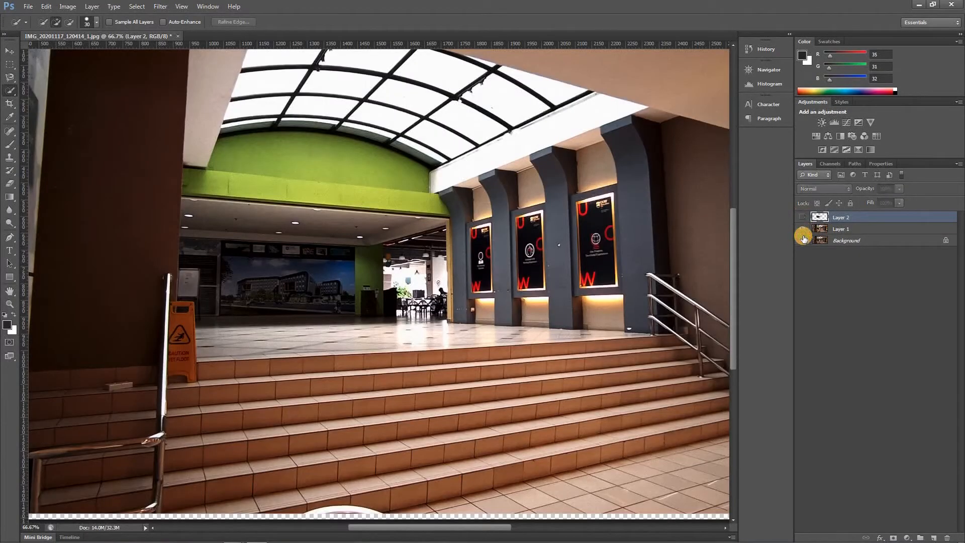
left_click(802, 232)
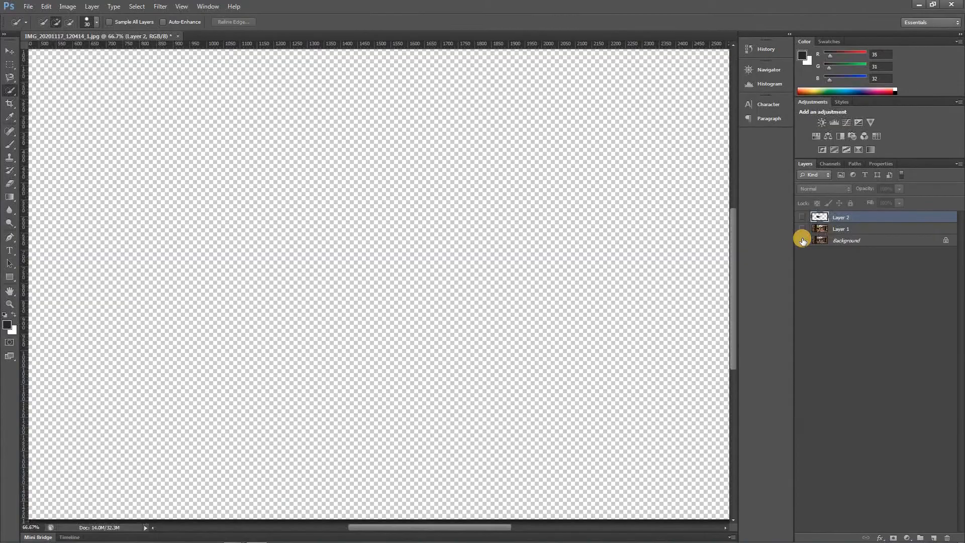
left_click(803, 240)
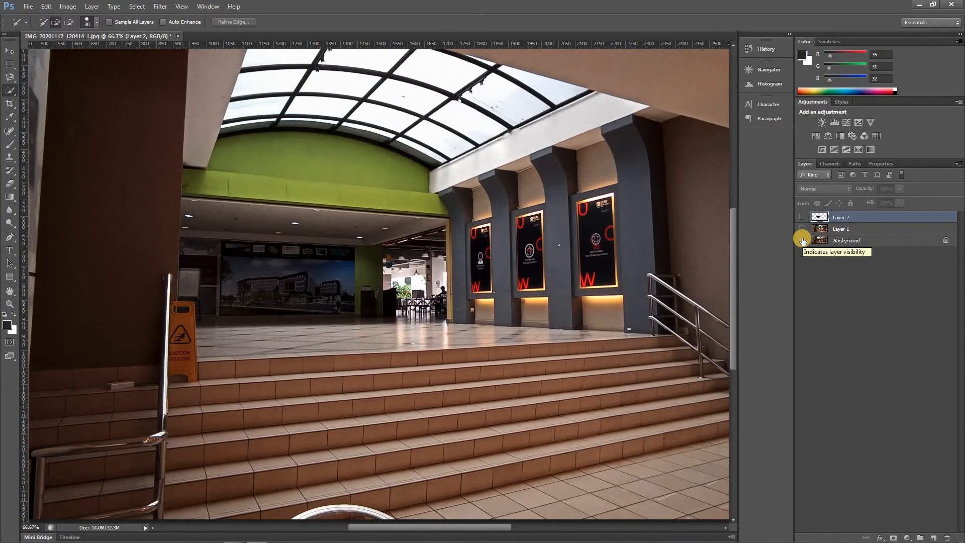
left_click(803, 217)
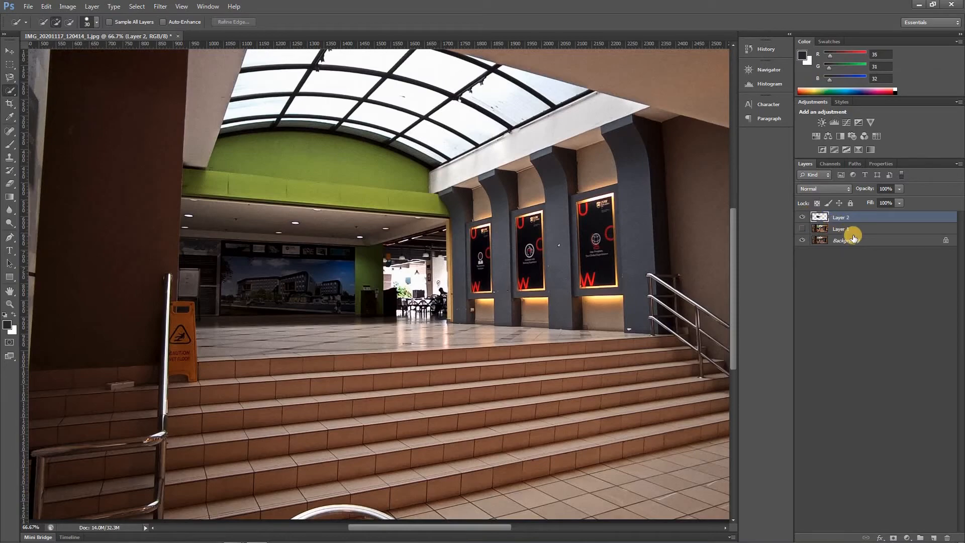
Brighten the hall on Layer 2 by raising the Levels midtones to about 1.1
key("ctrl+l")
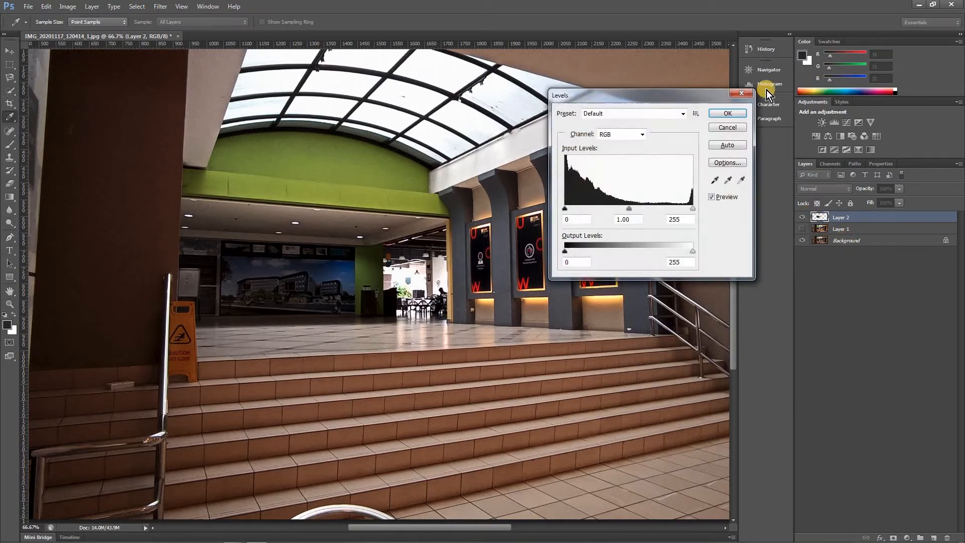
left_click_drag(616, 210, 627, 207)
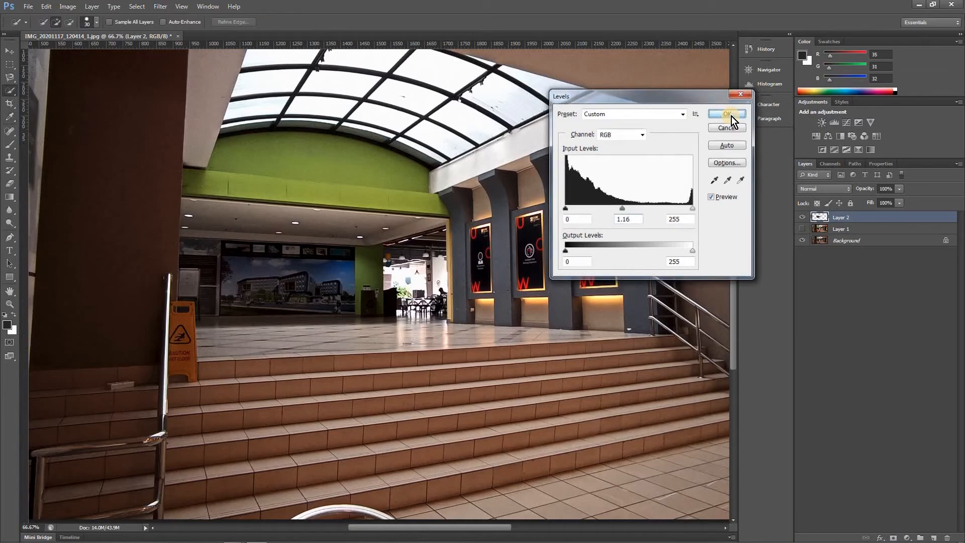
left_click(731, 116)
scroll(452, 248, "down", 3)
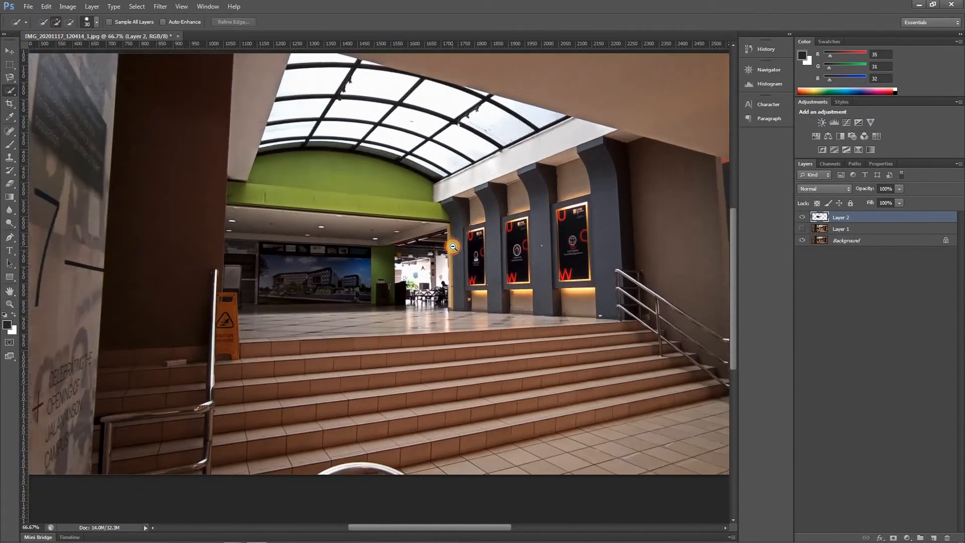
scroll(414, 285, "up", 2)
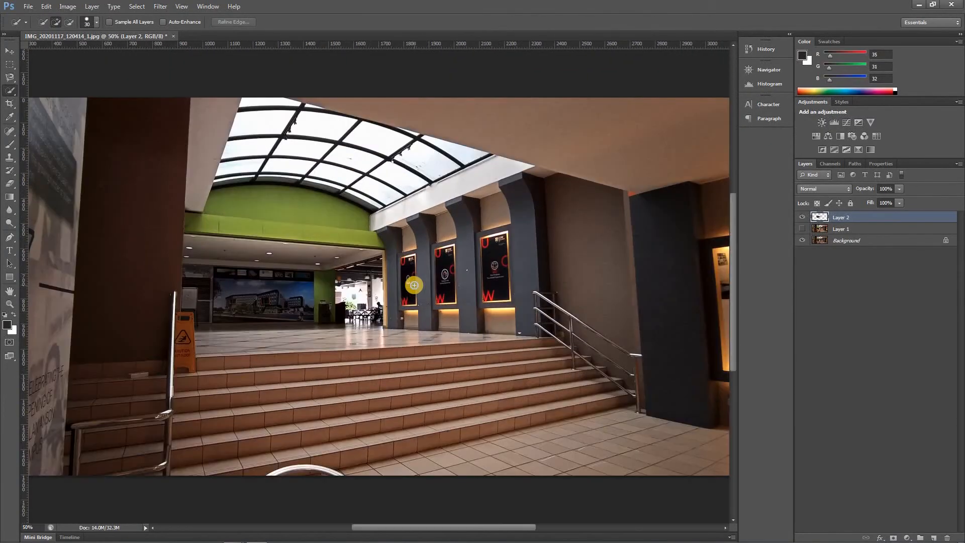
Try shifting Layer 2's hall cutout out of its aligned position, and undo the move
left_click(11, 54)
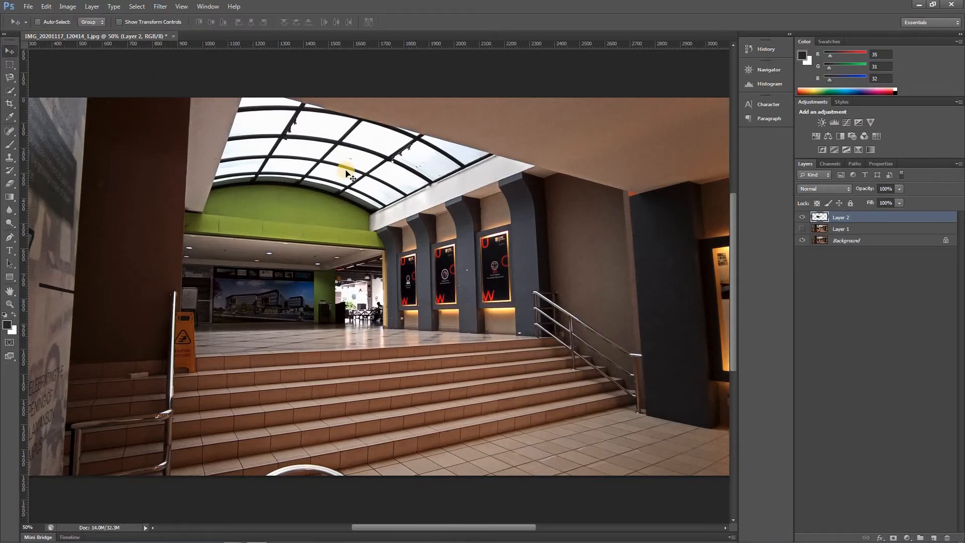
left_click_drag(307, 295, 265, 292)
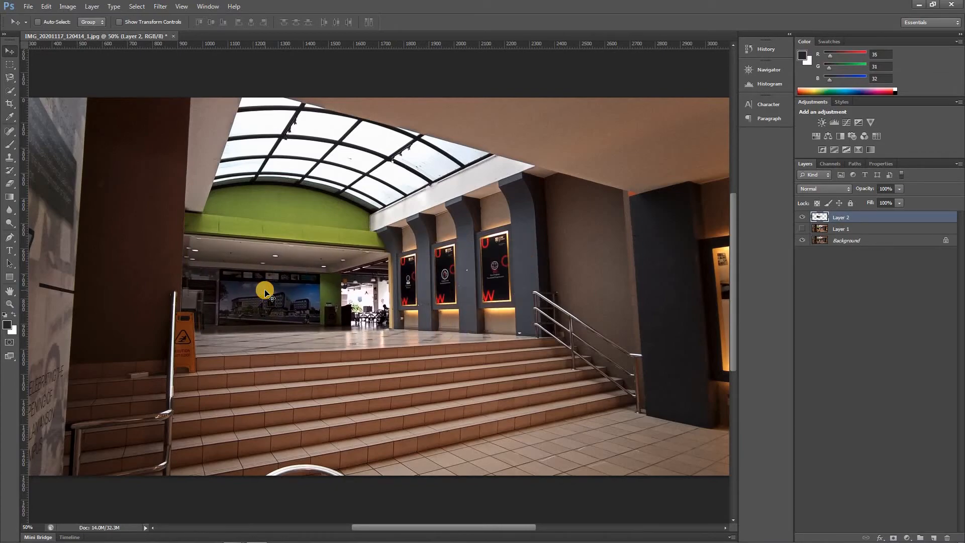
key("ctrl+z")
key("ctrl+z")
key("ctrl+z")
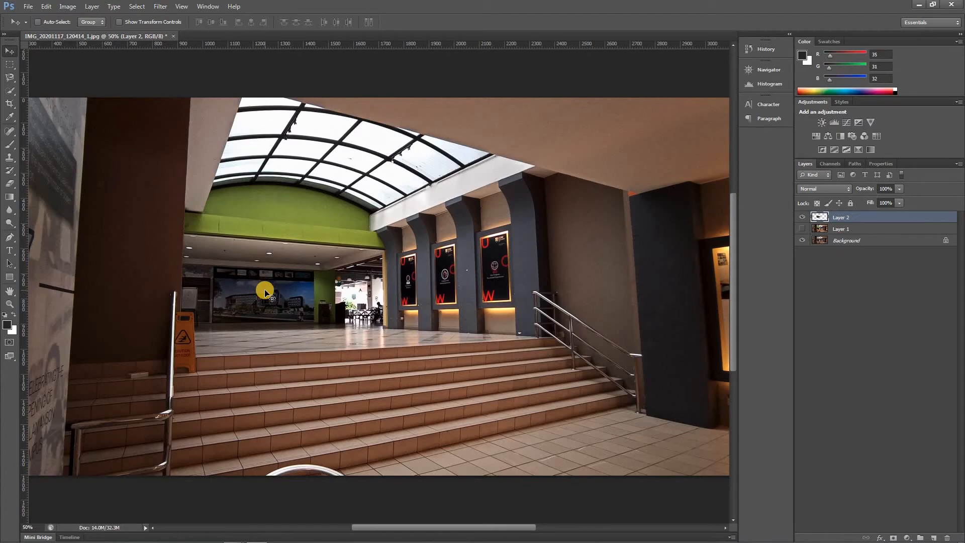
left_click(46, 6)
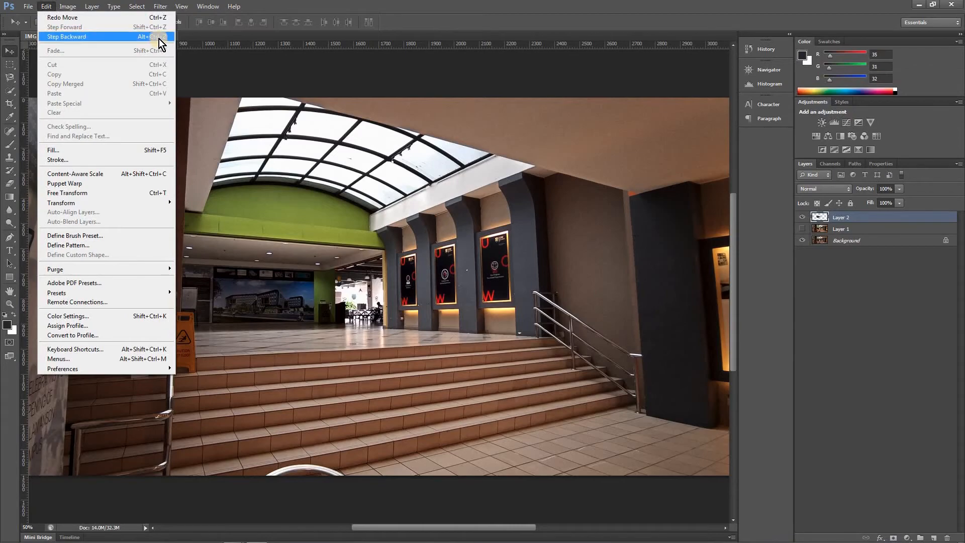
left_click(298, 7)
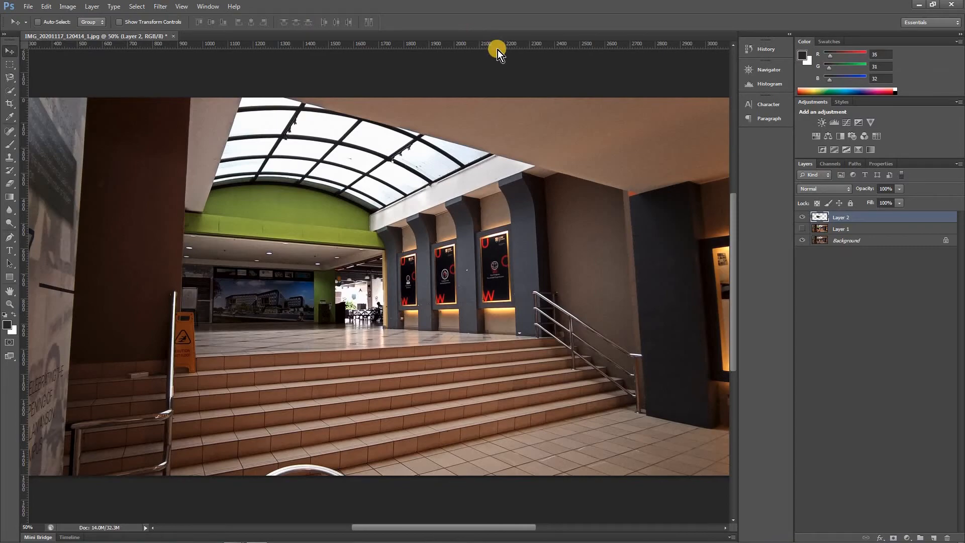
Compare the contribution of Layer 2, the Background and Layer 1 by toggling their visibility, finishing with Layer 1 hidden
left_click(802, 218)
left_click(802, 218)
left_click(803, 241)
left_click(804, 240)
left_click(803, 230)
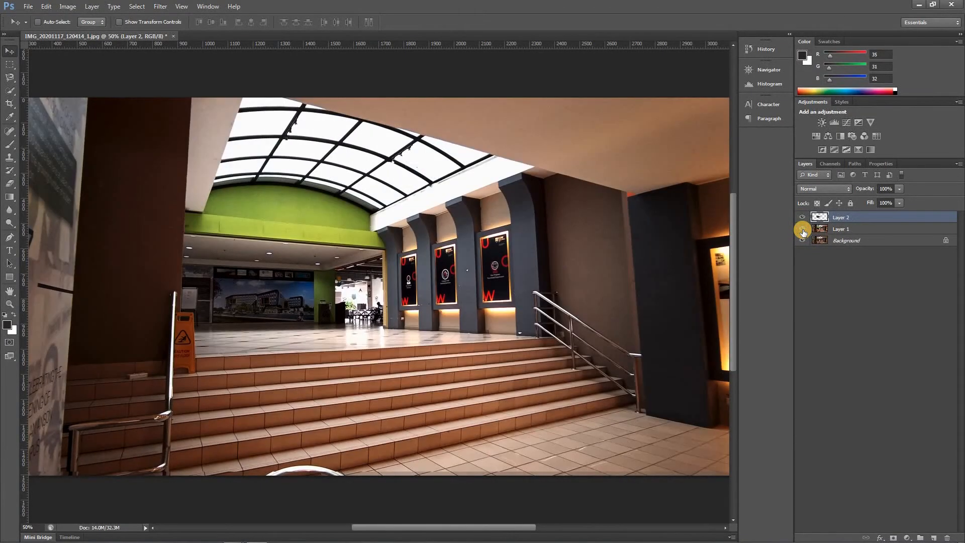
left_click(803, 229)
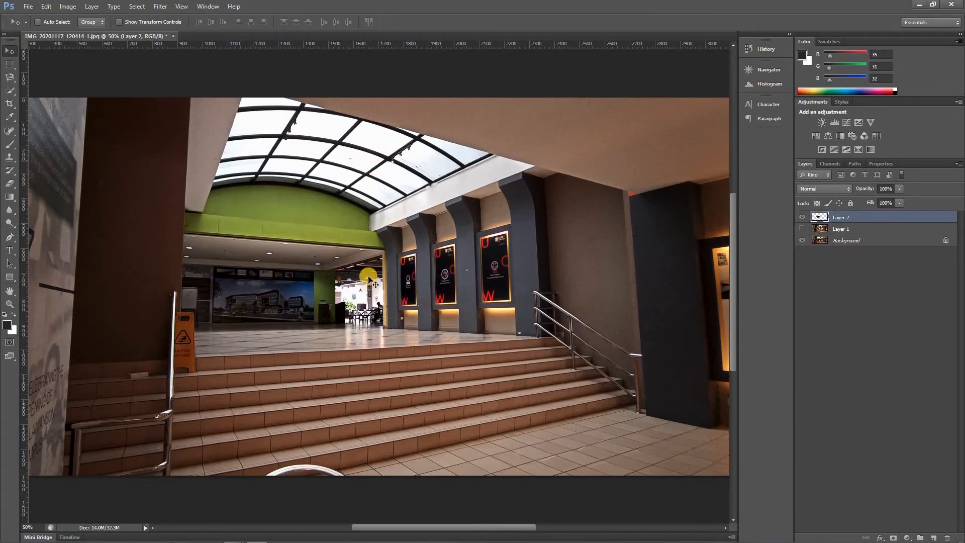
Hide Layer 2 and select the whole skylight on the Background with the Quick Selection tool
left_click(802, 217)
left_click(843, 243)
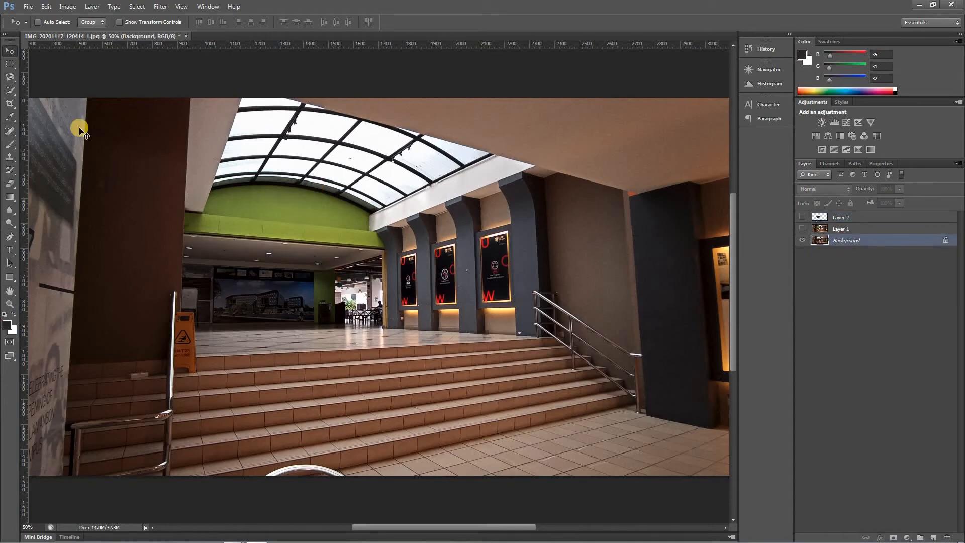
left_click(12, 93)
mouse_move(255, 100)
left_mouse_down()
mouse_move(232, 169)
mouse_move(311, 134)
mouse_move(309, 108)
mouse_move(452, 150)
mouse_move(400, 180)
mouse_move(320, 158)
mouse_move(225, 179)
mouse_move(282, 175)
mouse_move(377, 198)
left_mouse_up()
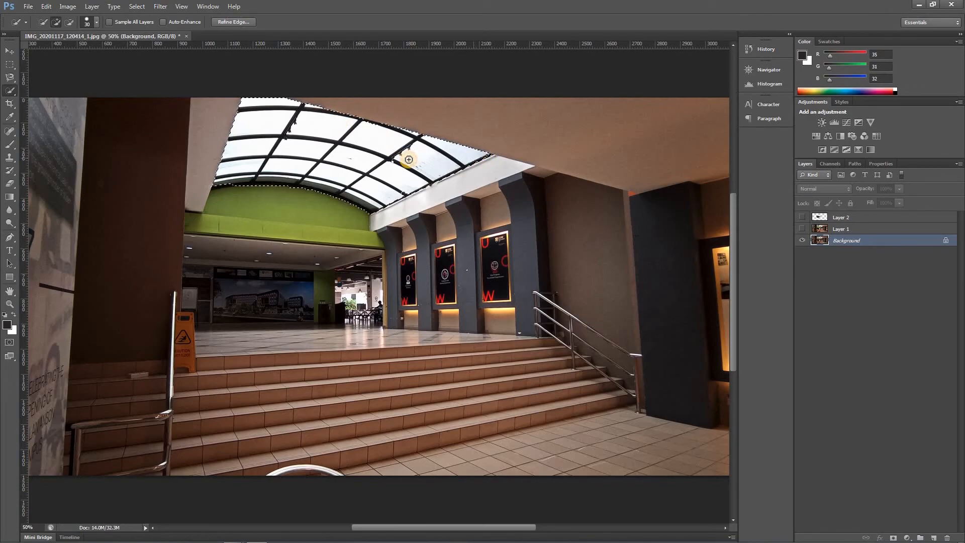
left_click(223, 182)
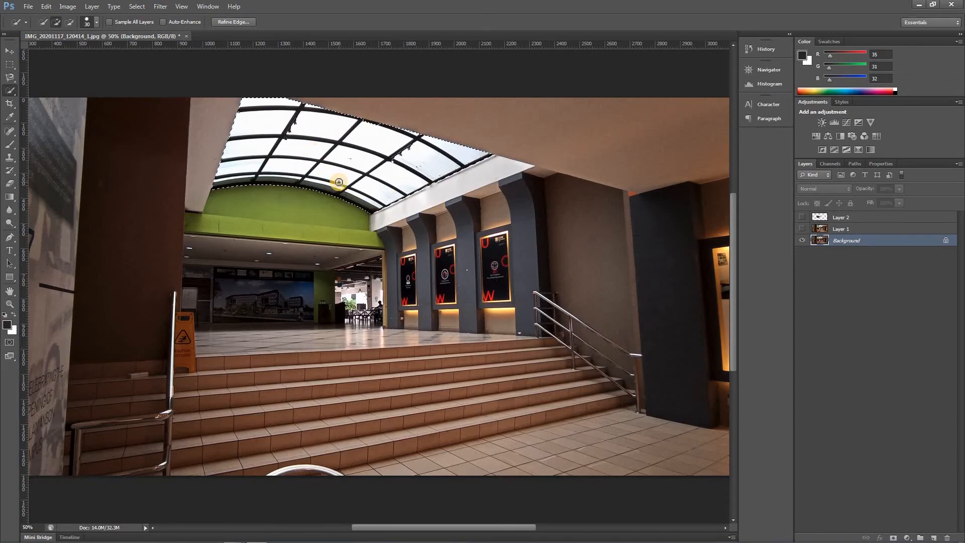
Copy the selected skylight to a new layer and check the cutout with the Background temporarily hidden
key("ctrl+j")
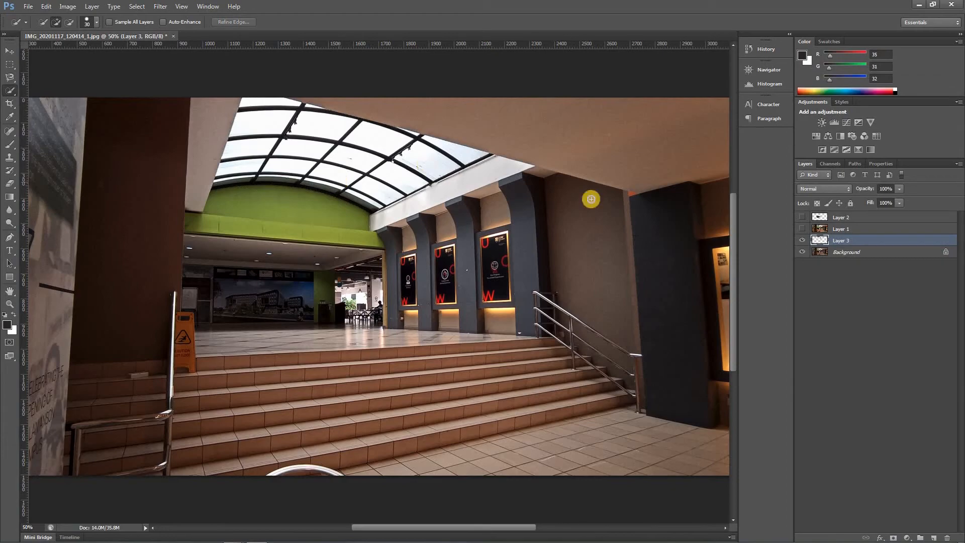
left_click(802, 252)
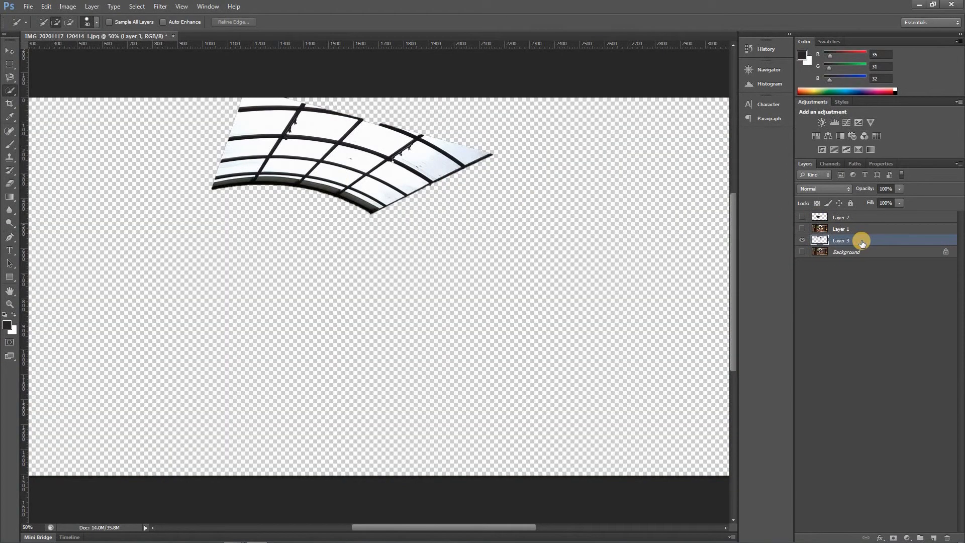
left_click(802, 252)
Darken the skylight on Layer 3 by setting the Levels midtones to 0.29, and show Layer 2 again
key("ctrl+l")
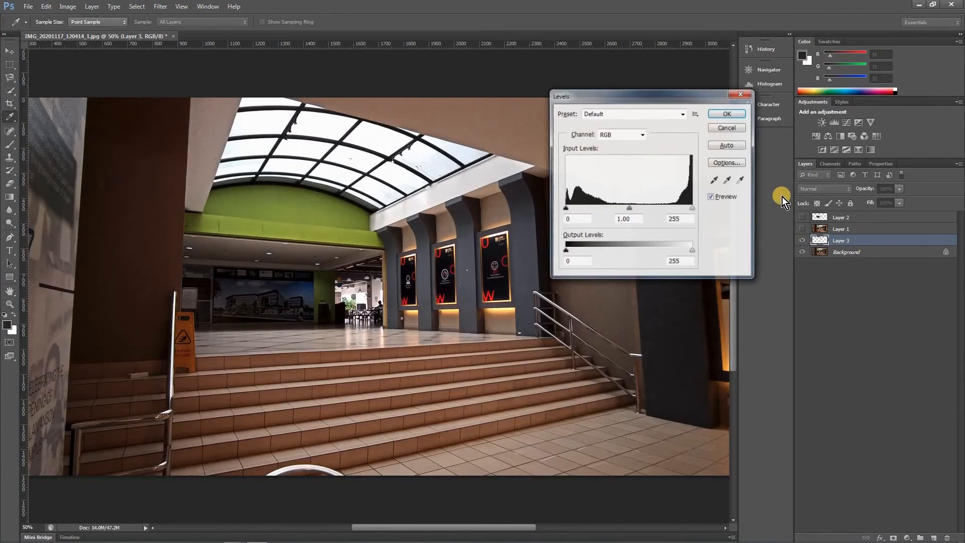
left_click_drag(637, 210, 669, 208)
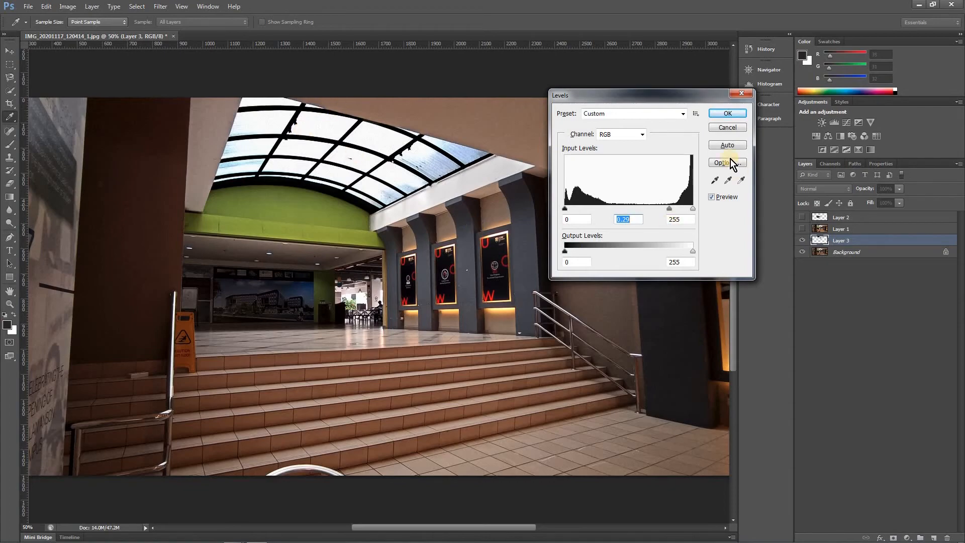
left_click(724, 114)
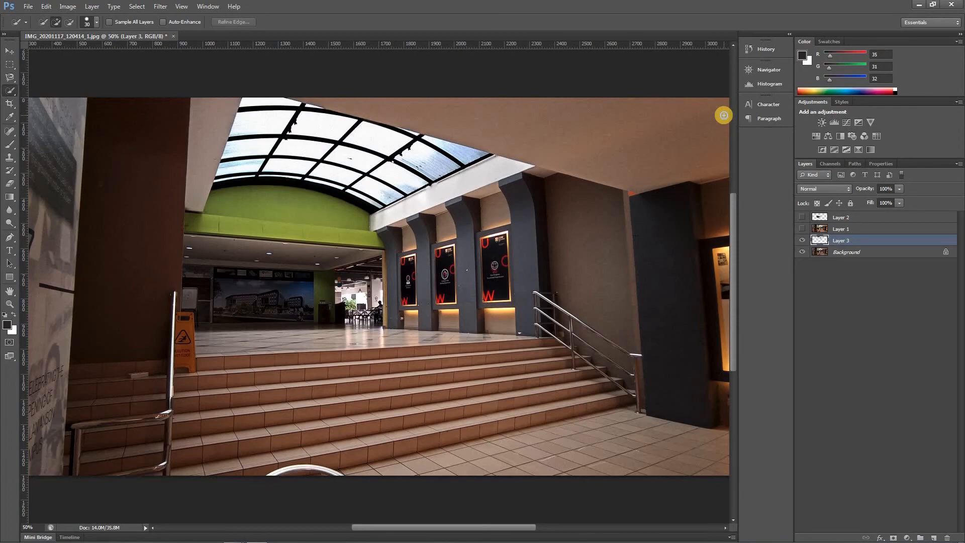
left_click(802, 217)
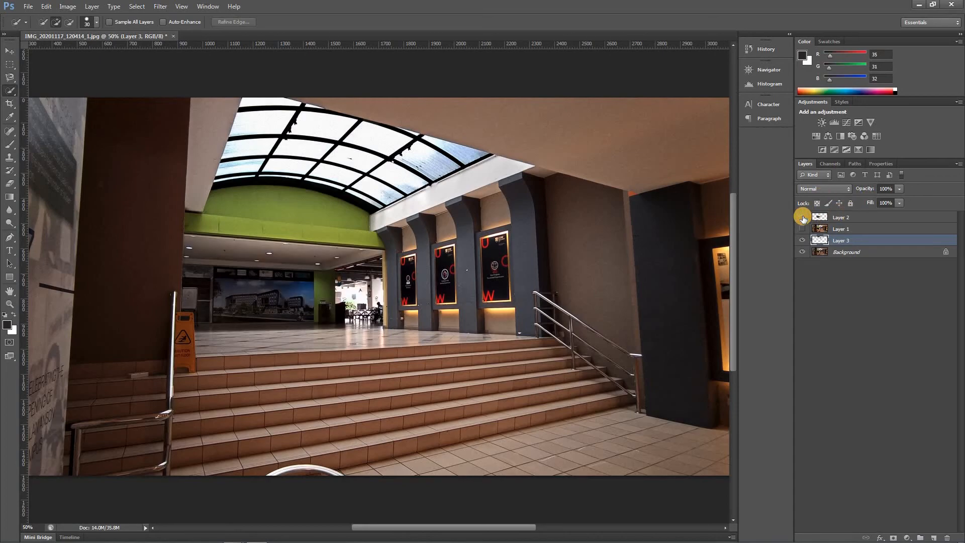
Brighten Layer 2 by setting its Levels midtones to 1.81
key("ctrl+minus")
key("ctrl+minus")
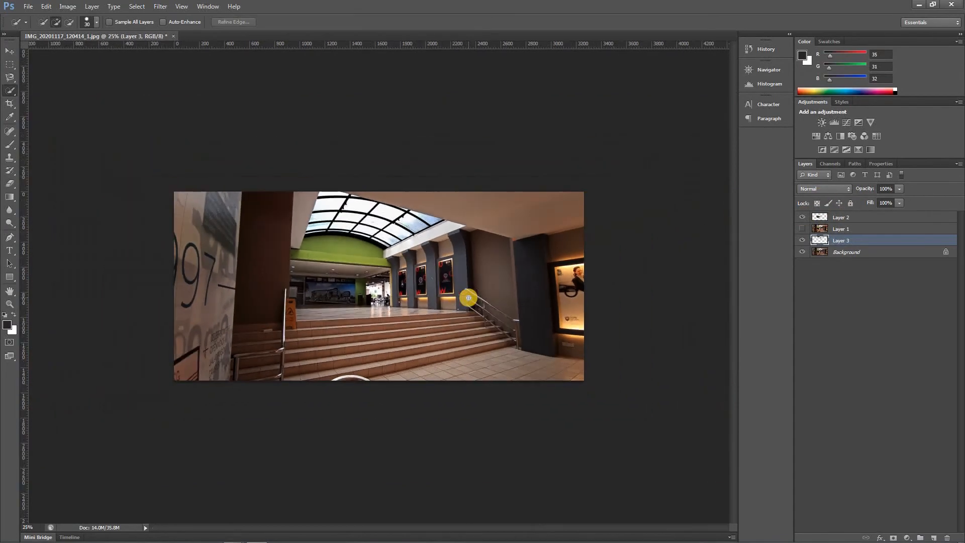
key("ctrl+plus")
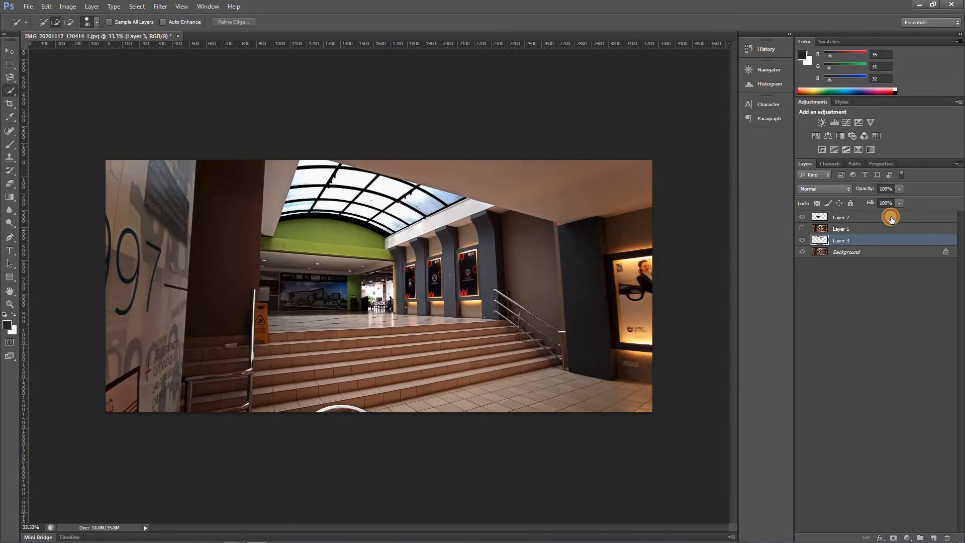
left_click(891, 219)
key("ctrl+l")
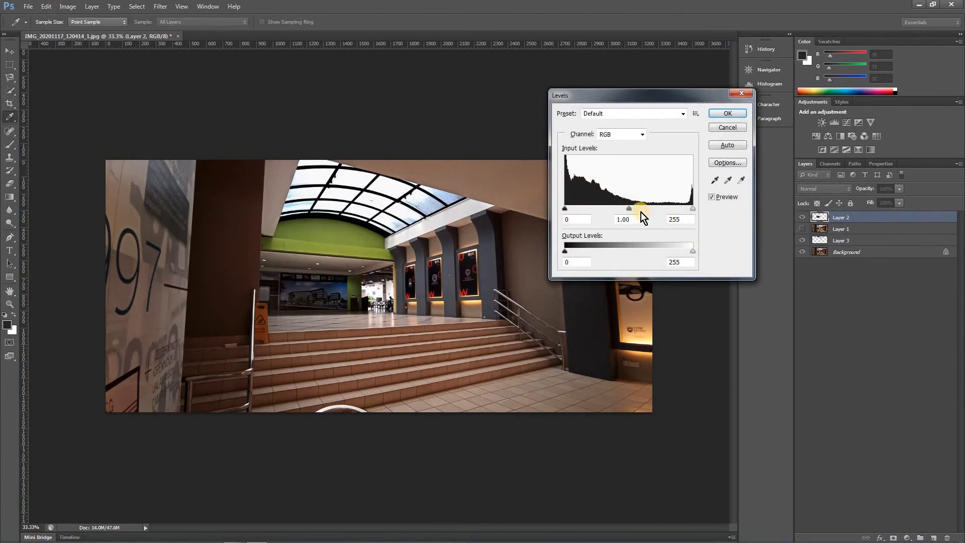
left_click_drag(629, 209, 602, 211)
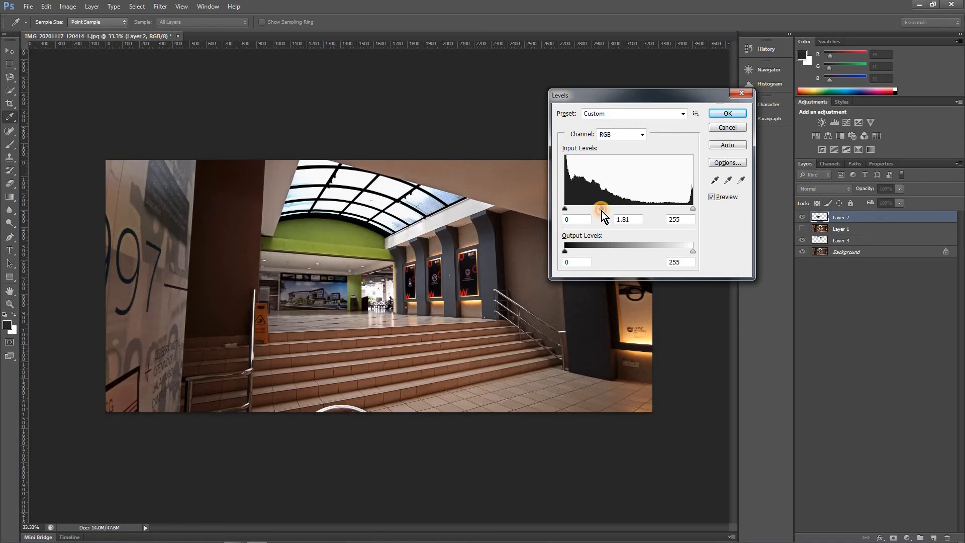
left_click(730, 114)
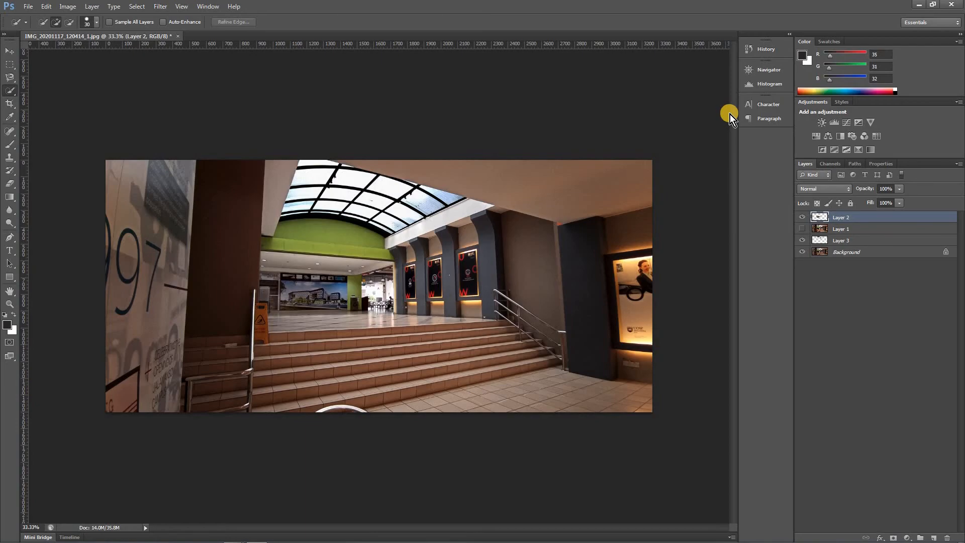
Tint the skylight on Layer 3 blue using Hue/Saturation with hue +27, saturation +84 and lightness -12
left_click(861, 243)
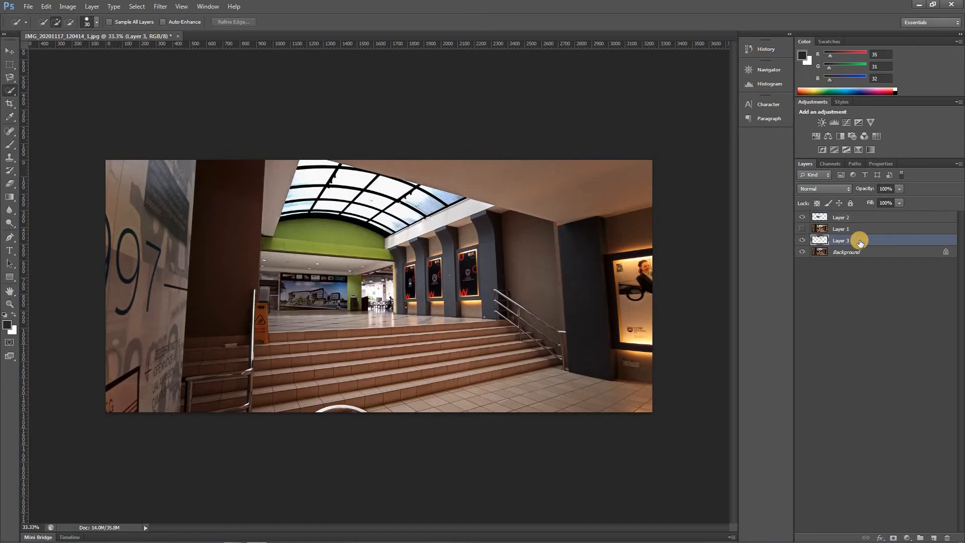
key("ctrl+u")
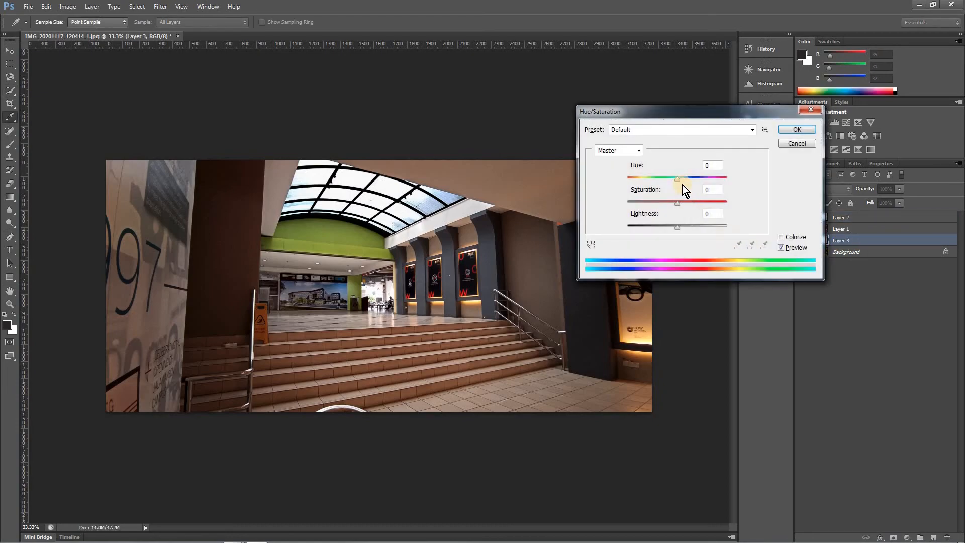
mouse_move(684, 180)
left_mouse_down()
mouse_move(694, 180)
mouse_move(695, 205)
mouse_move(713, 203)
mouse_move(685, 181)
left_mouse_up()
left_click_drag(677, 227, 667, 226)
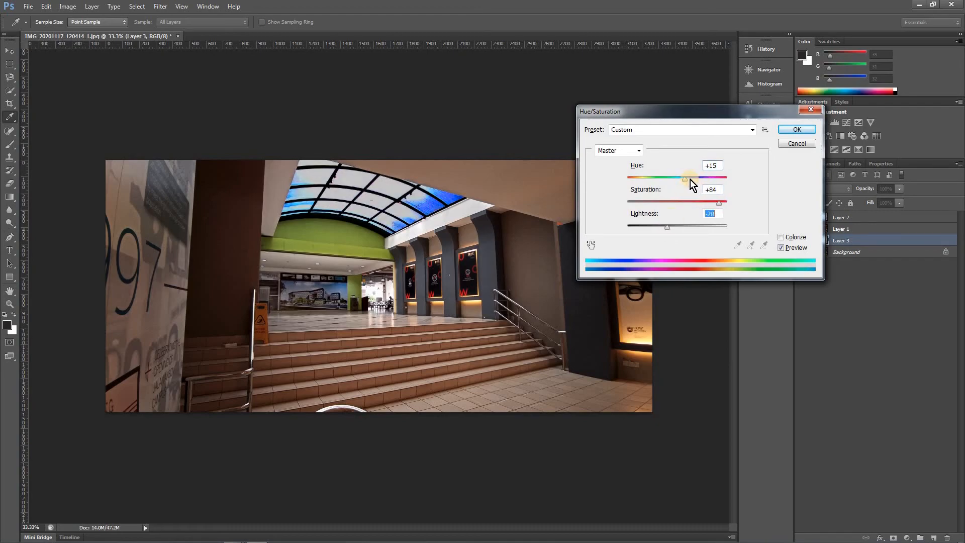
mouse_move(686, 180)
left_mouse_down()
mouse_move(671, 179)
mouse_move(691, 183)
left_mouse_up()
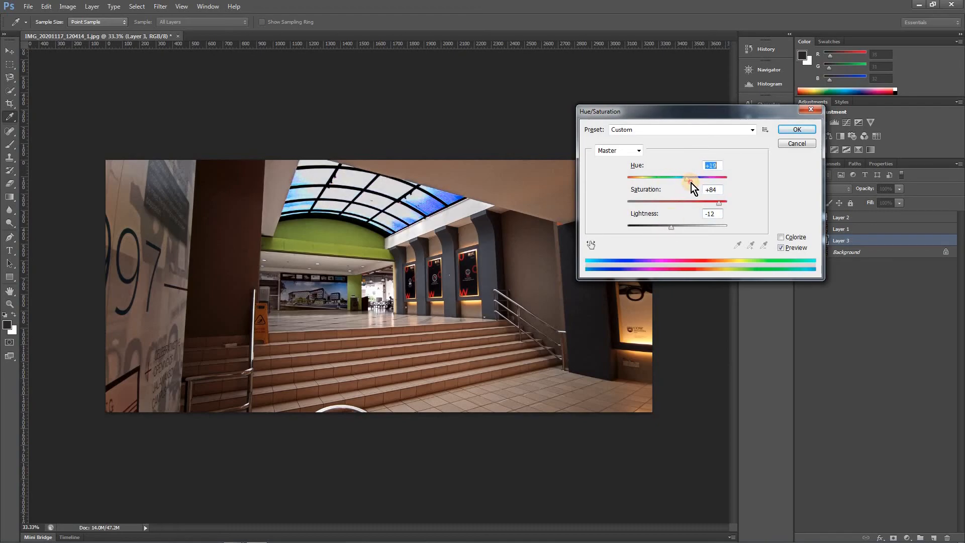
left_click(792, 132)
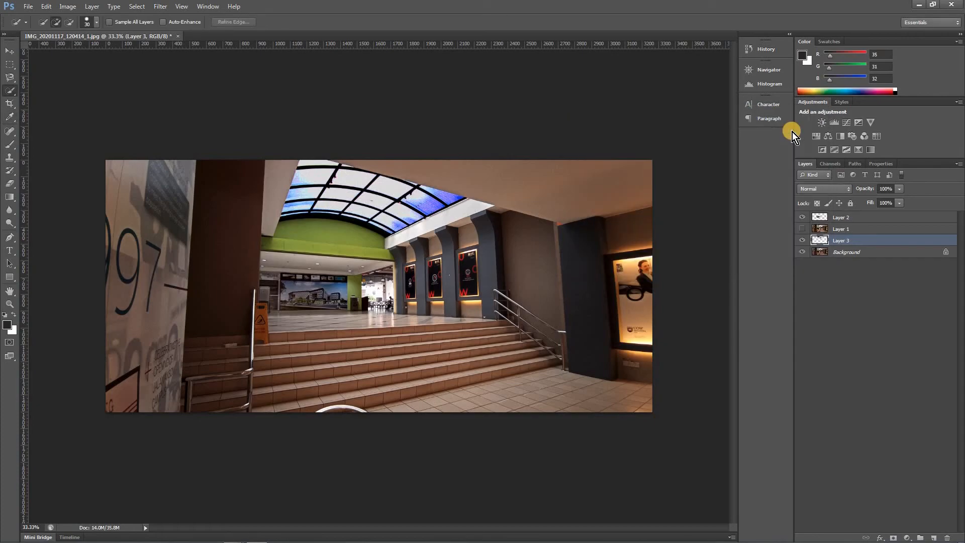
Select the printed wall panel beside the stairs on the Background by outlining it with the Polygonal Lasso tool
left_click(864, 257)
left_click(20, 88)
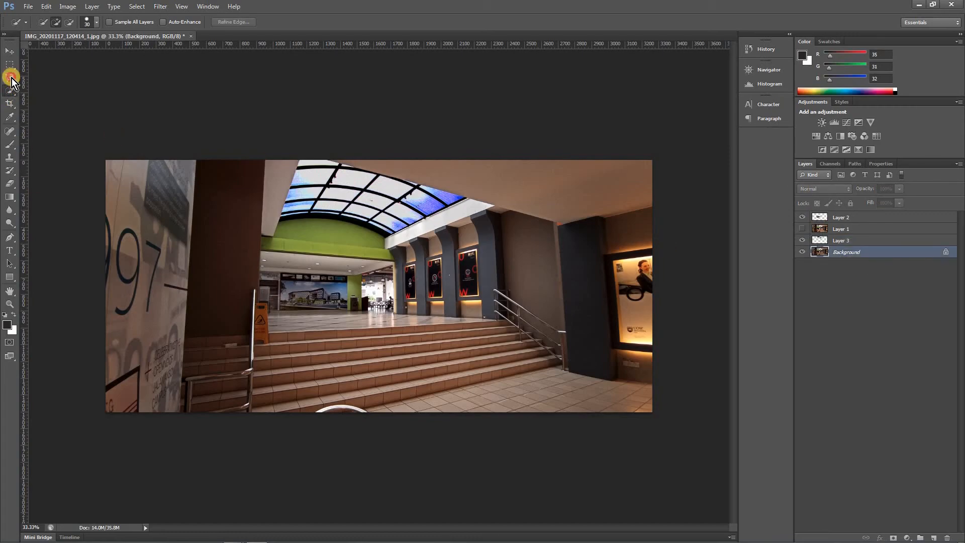
left_click(11, 78)
left_click(62, 97)
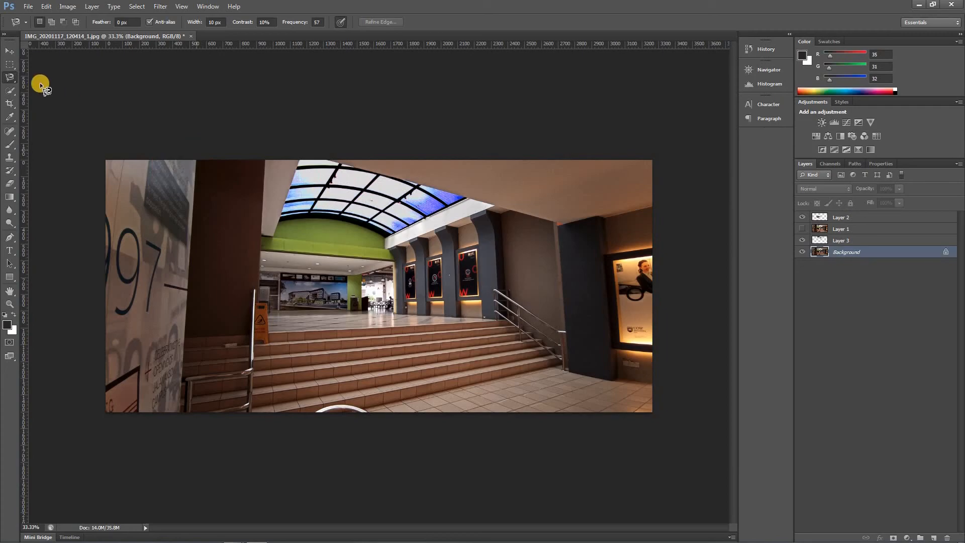
left_click(16, 77)
left_click(71, 89)
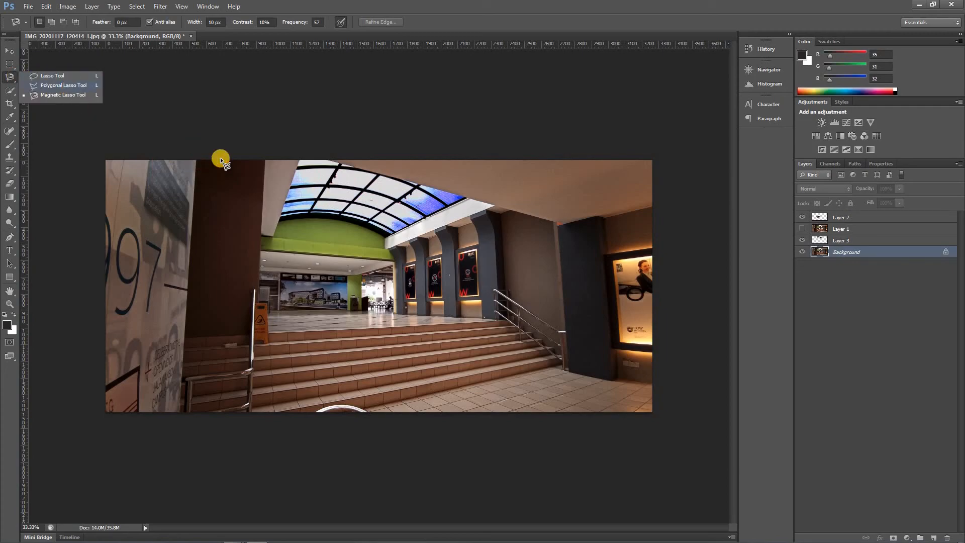
left_click(197, 144)
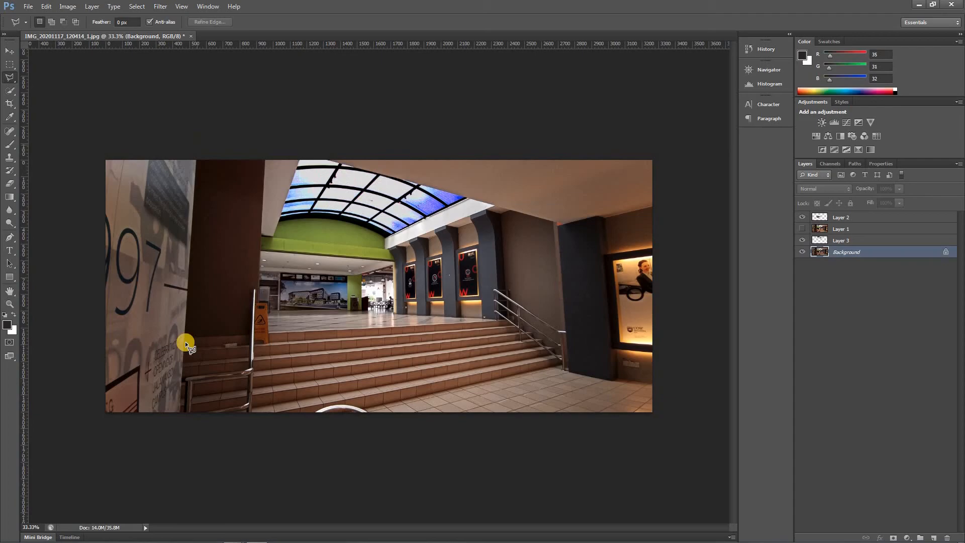
left_click(177, 446)
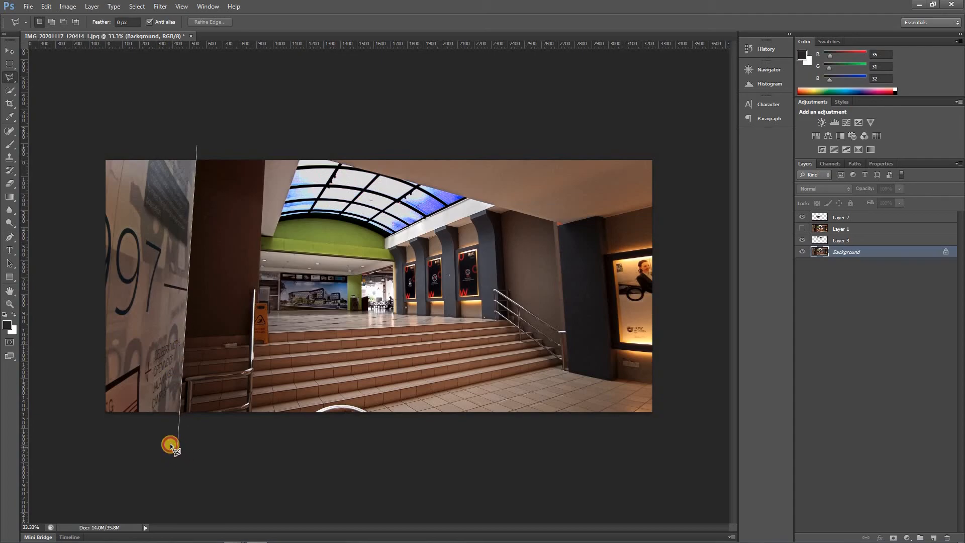
left_click(82, 433)
left_click(100, 192)
left_click(90, 141)
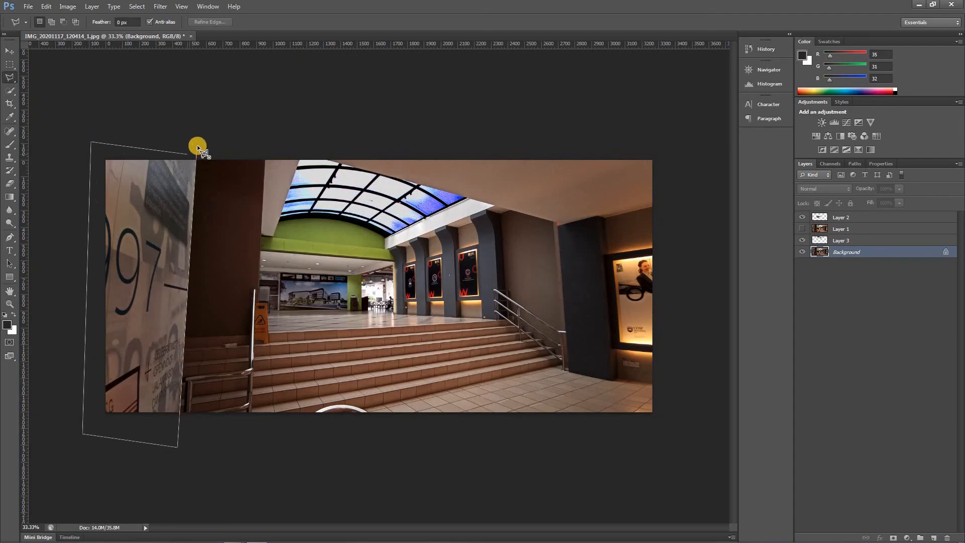
left_click(197, 145)
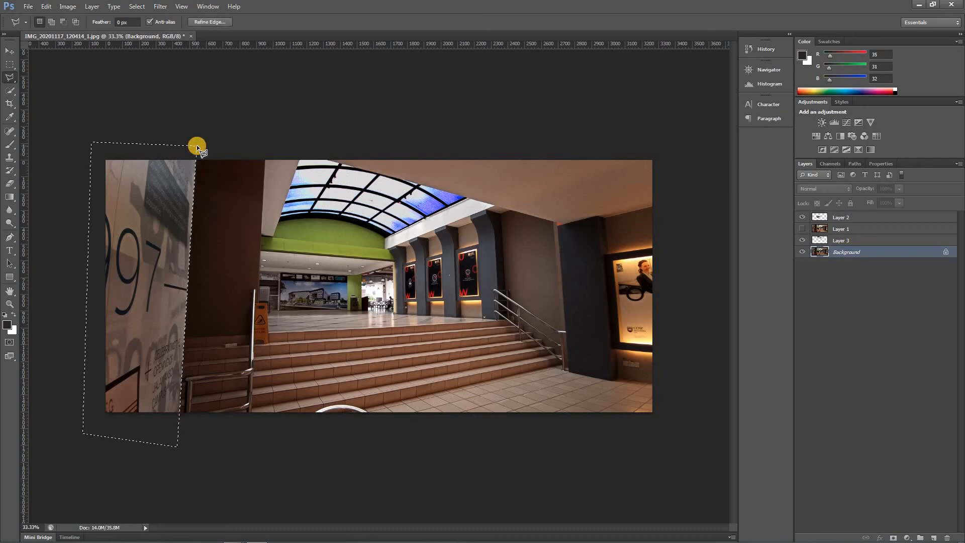
Copy the selected wall panel to a new layer and brighten it with Levels midtones 1.16 and white input 161
key("ctrl+j")
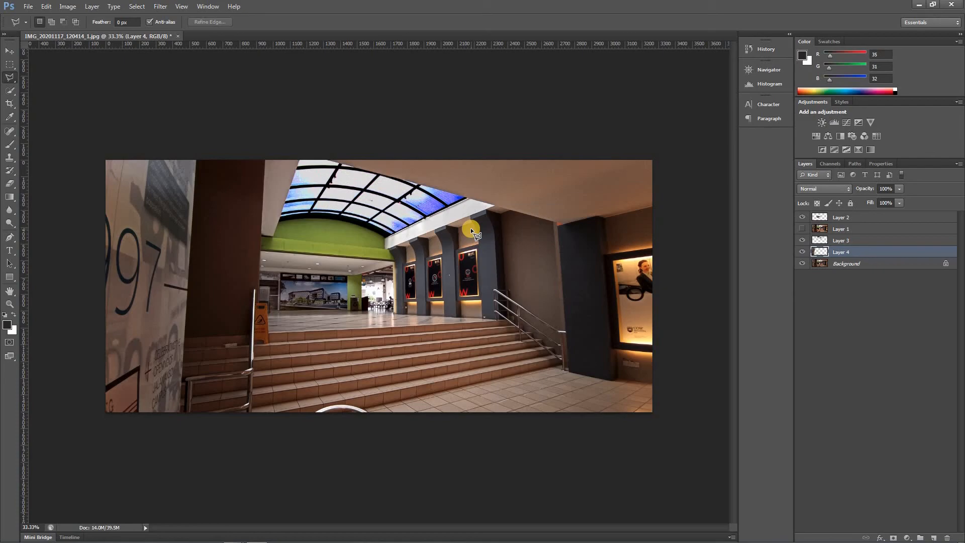
key("ctrl+l")
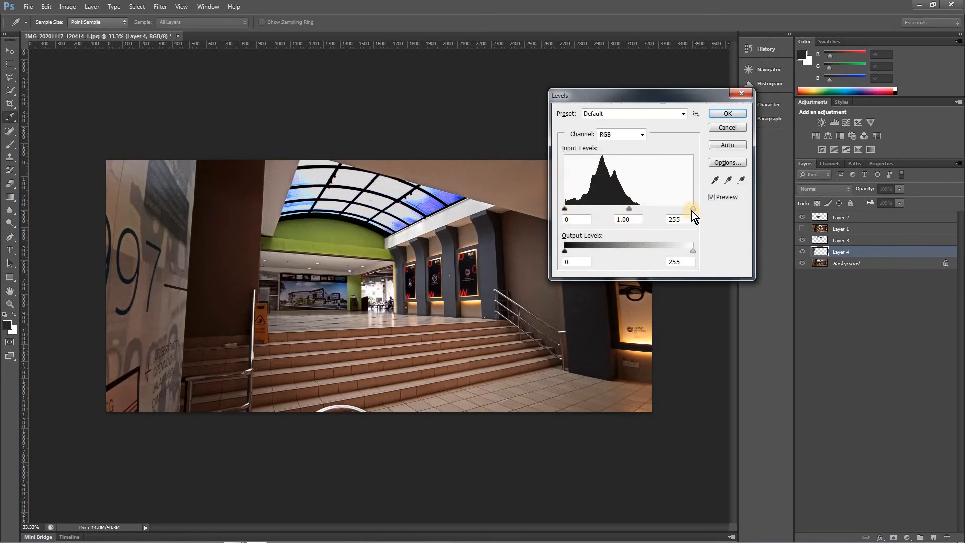
left_click_drag(644, 210, 601, 208)
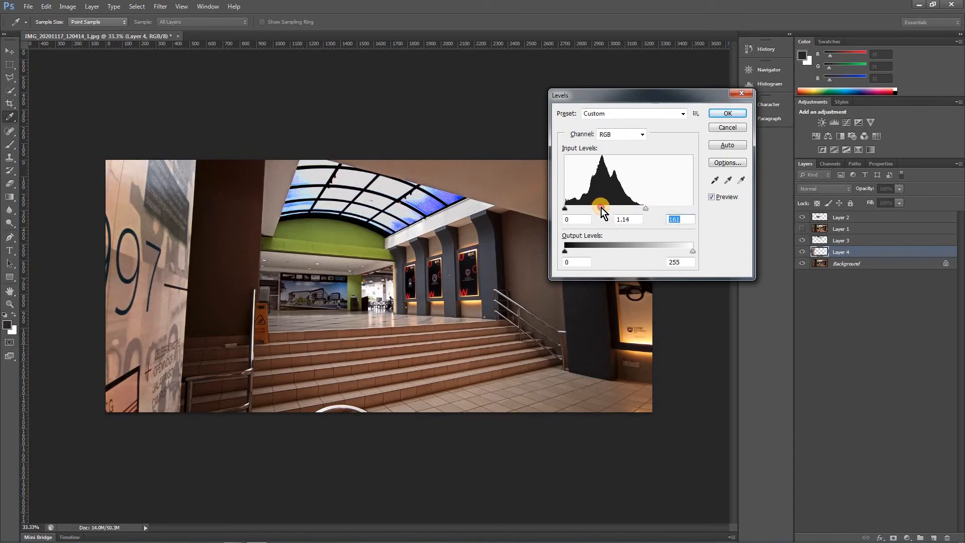
left_click(720, 113)
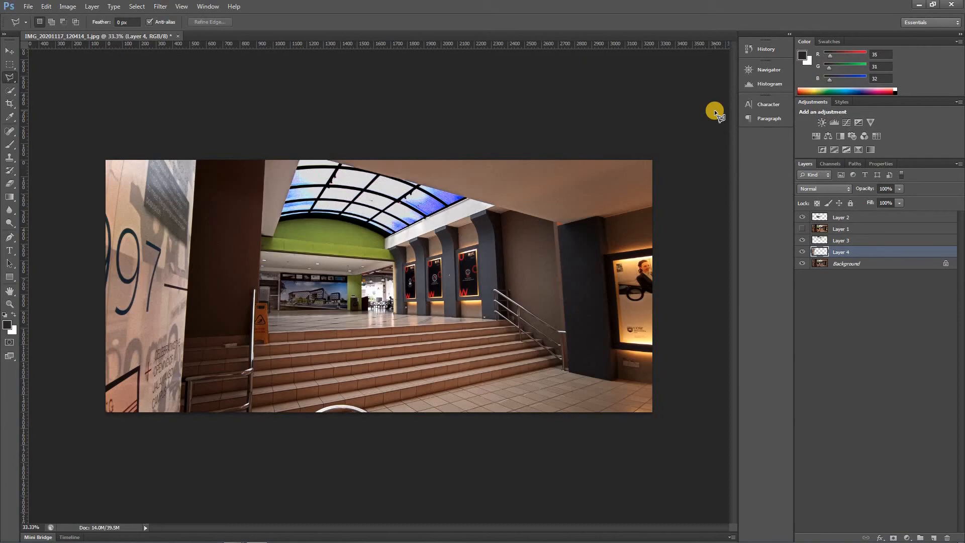
Try to select the orange wet-floor caution sign with the Quick Selection tool, clear the selection and reduce the brush size to 15
left_click_drag(259, 330, 324, 349)
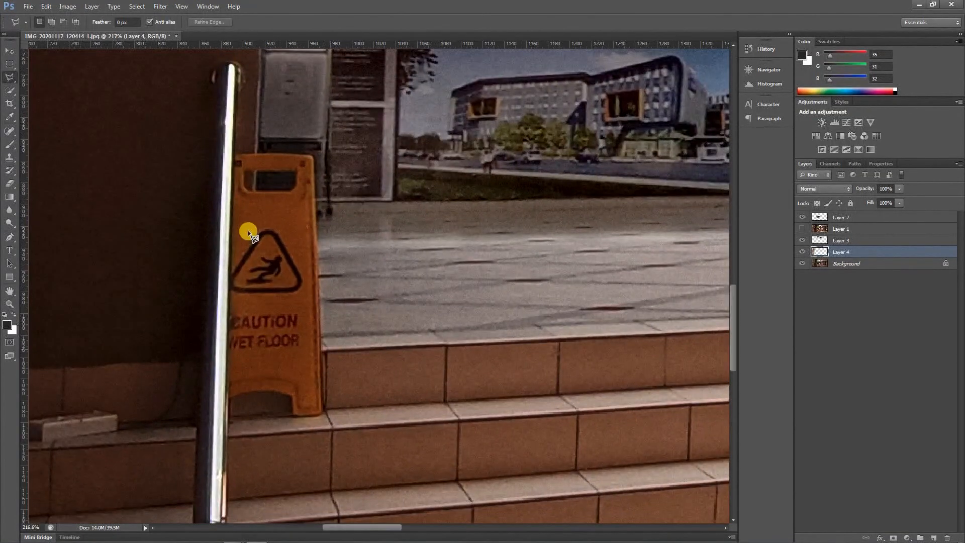
left_click(10, 93)
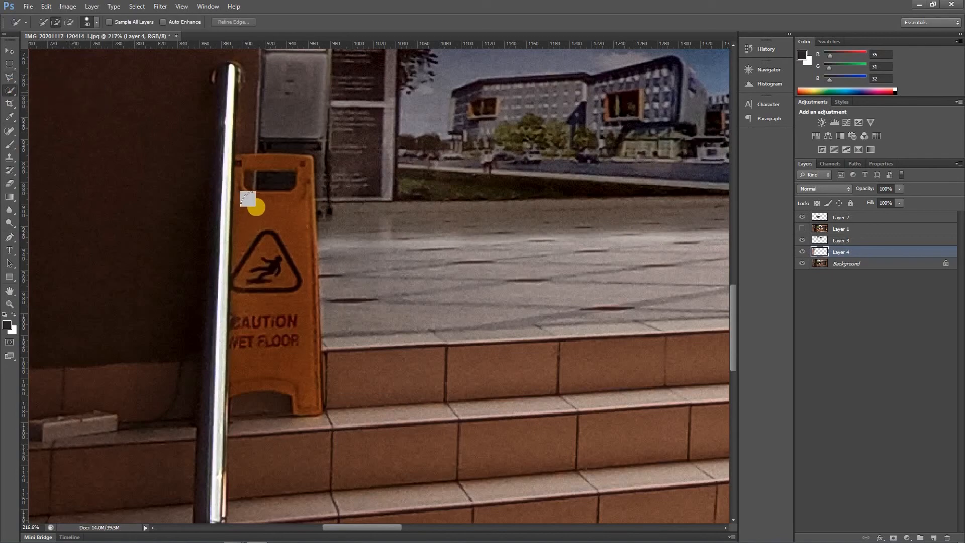
mouse_move(261, 227)
left_mouse_down()
mouse_move(246, 364)
mouse_move(250, 374)
mouse_move(287, 373)
mouse_move(294, 230)
mouse_move(286, 212)
mouse_move(263, 214)
left_mouse_up()
key("ctrl+d")
key("bracketleft")
key("bracketleft")
key("bracketleft")
scroll(276, 233, "down", 4)
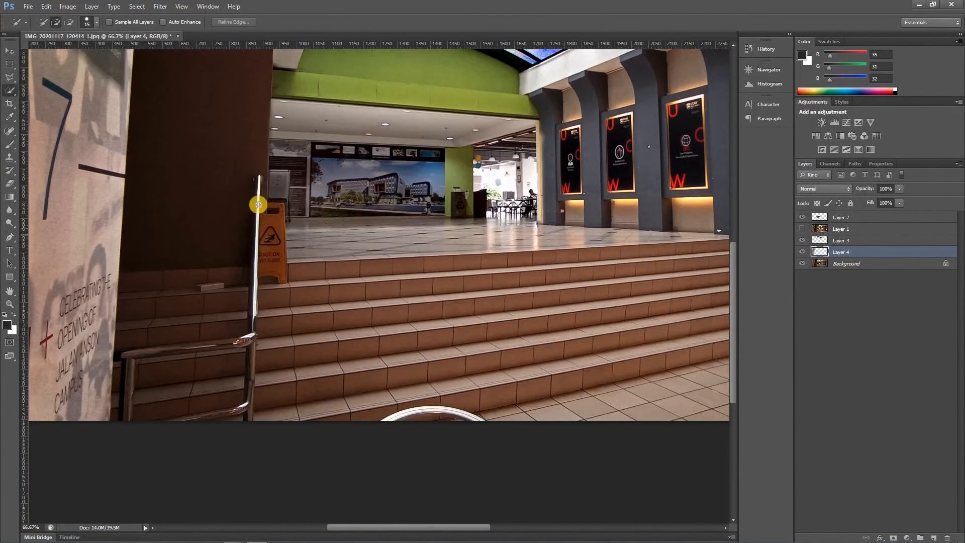
Trace a closed Pen tool path around the orange wet-floor caution sign and switch to the Rectangular Marquee tool
left_click(12, 237)
left_click(300, 255)
scroll(300, 256, "up", 4)
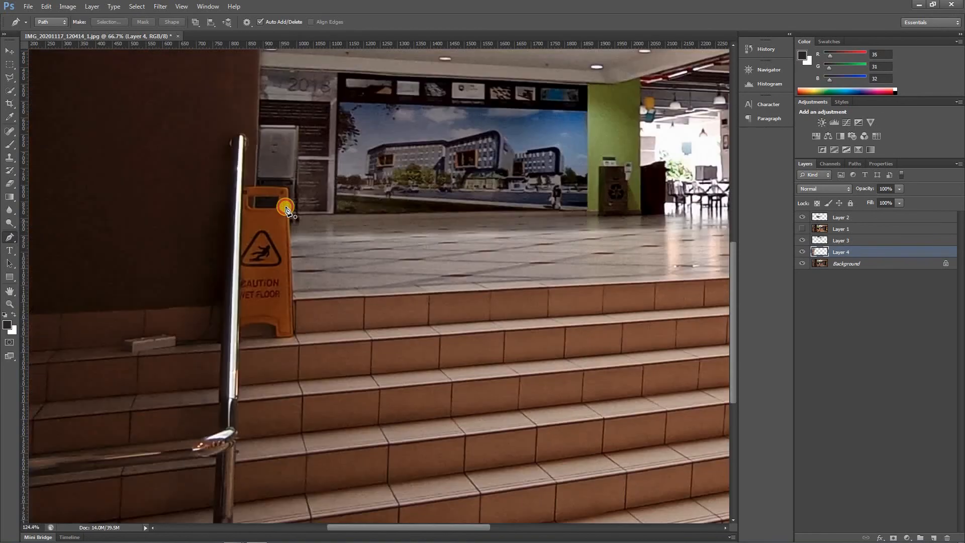
left_click(246, 176)
left_click(282, 177)
left_click(291, 185)
left_click(288, 216)
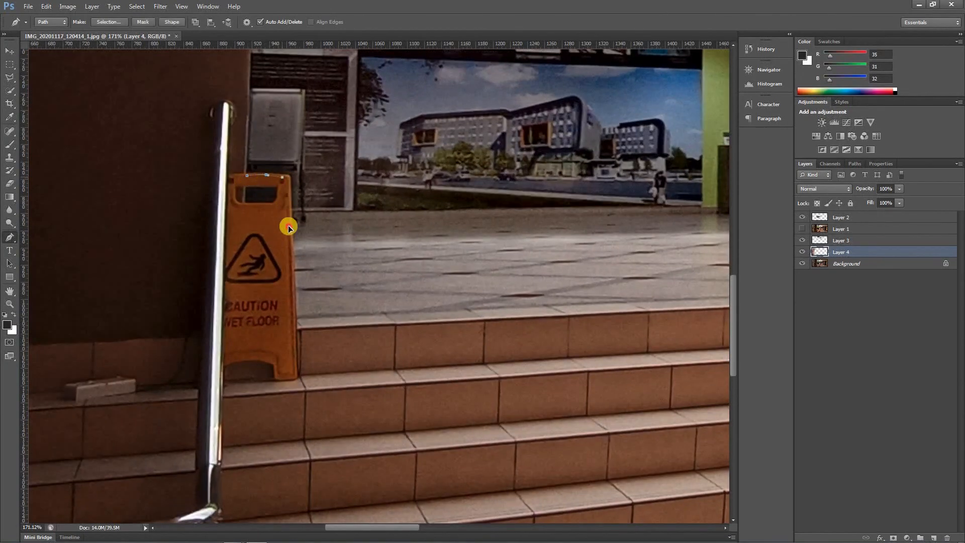
left_click_drag(287, 245, 291, 266)
left_click_drag(296, 321, 296, 344)
left_click_drag(294, 371, 293, 380)
left_click_drag(294, 404, 274, 370)
left_click_drag(264, 366, 246, 371)
left_click_drag(231, 371, 231, 346)
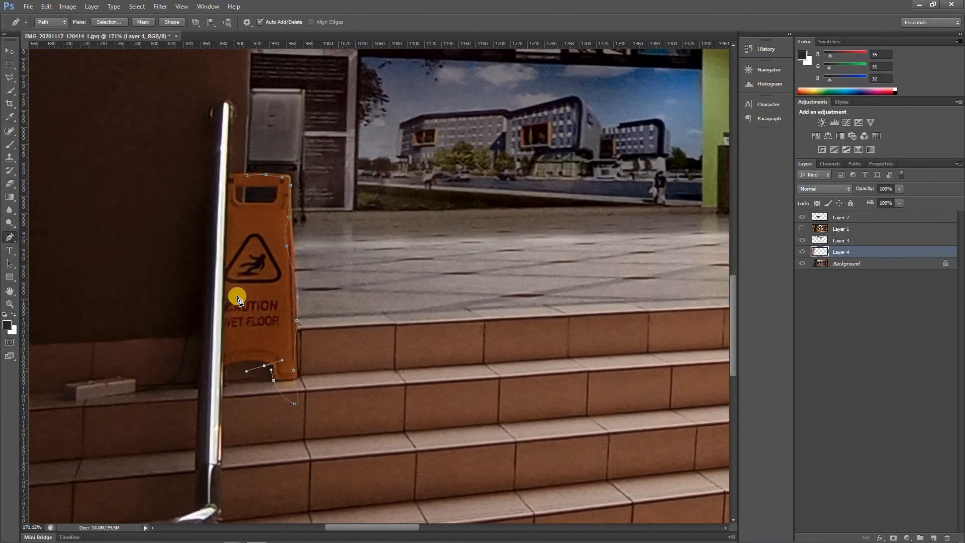
left_click(246, 177)
left_click(9, 64)
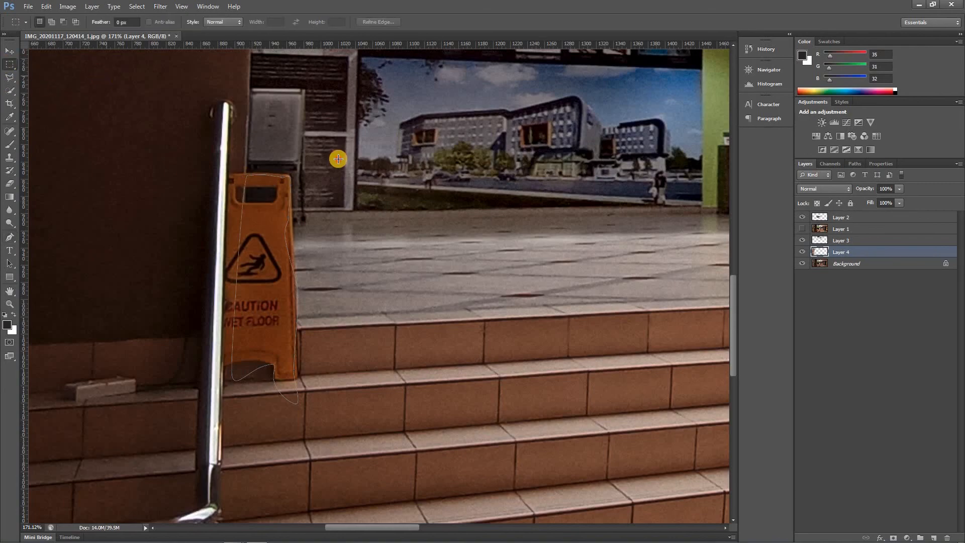